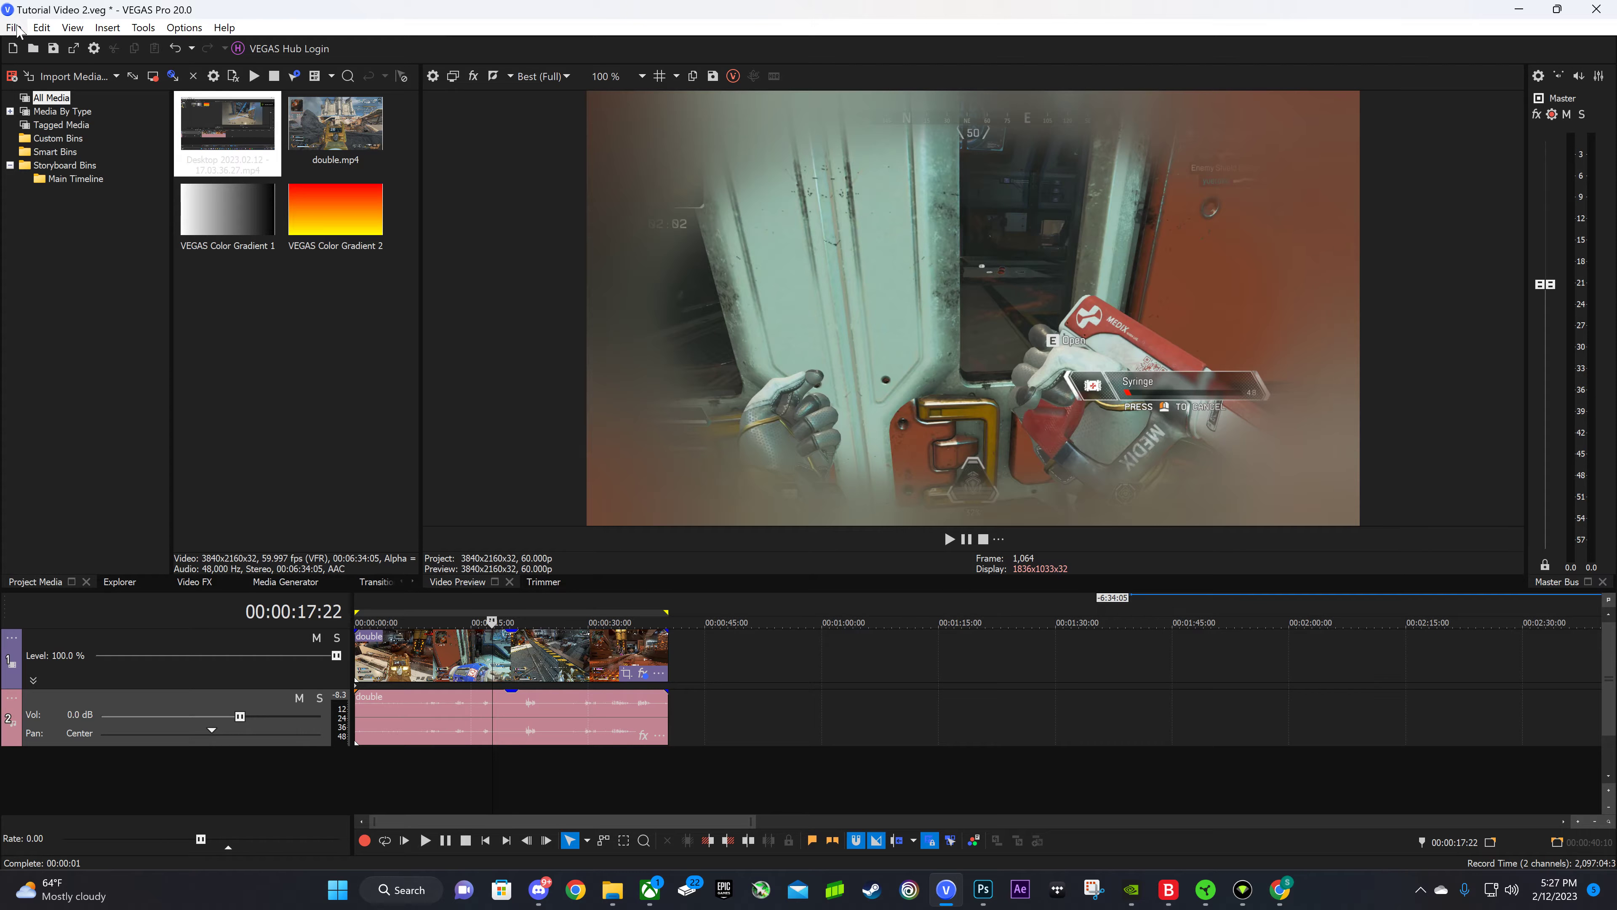
left_click(14, 28)
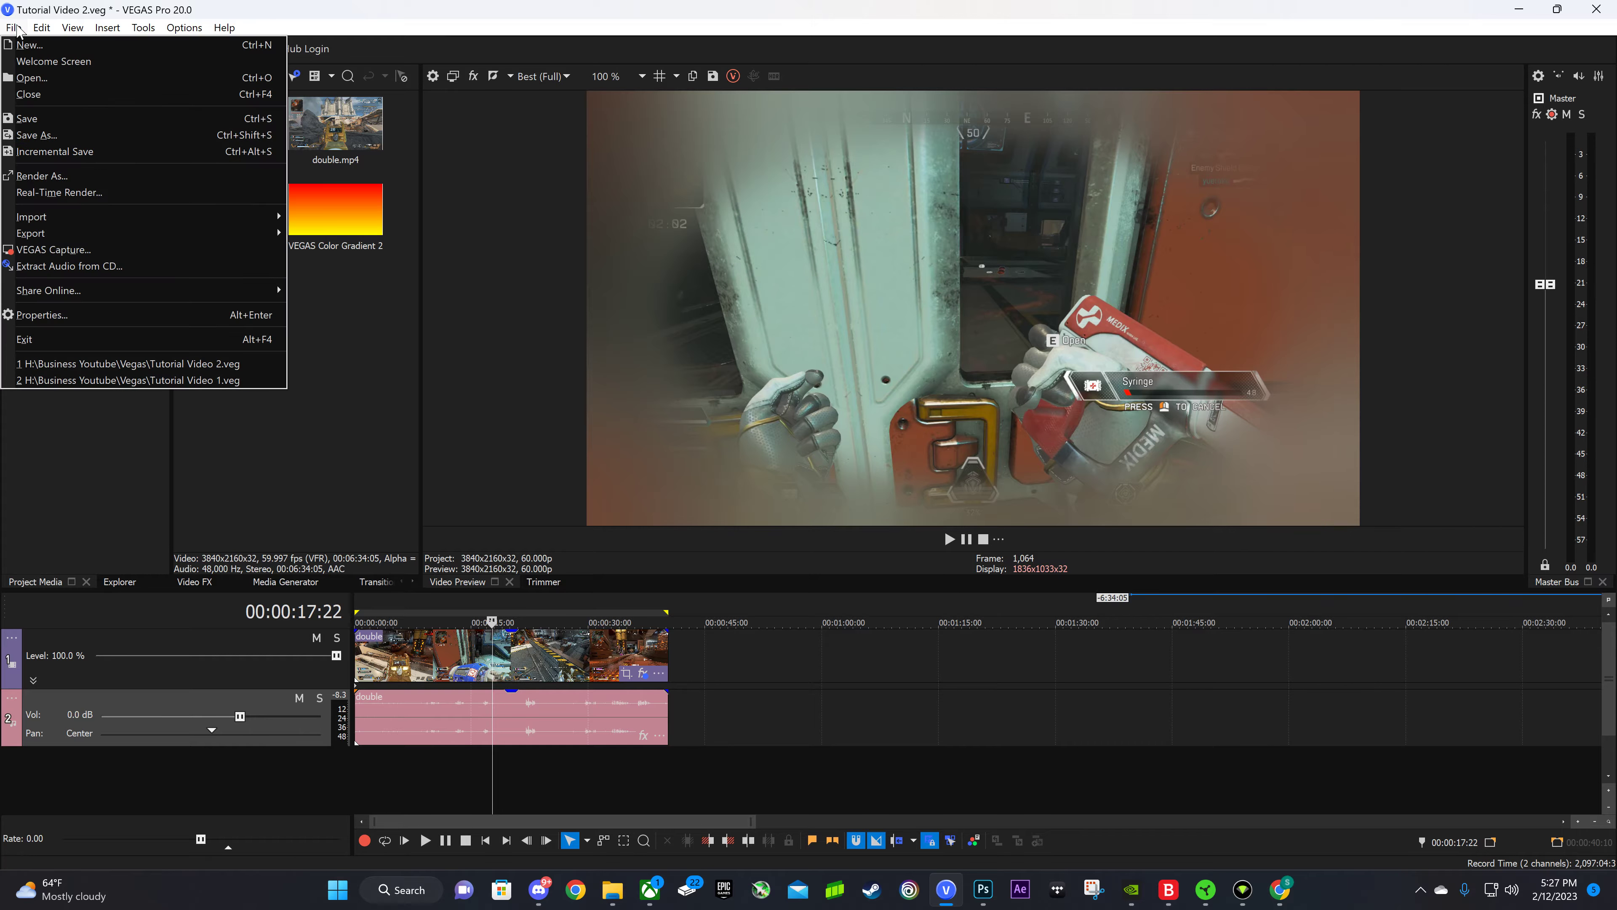
left_click(67, 180)
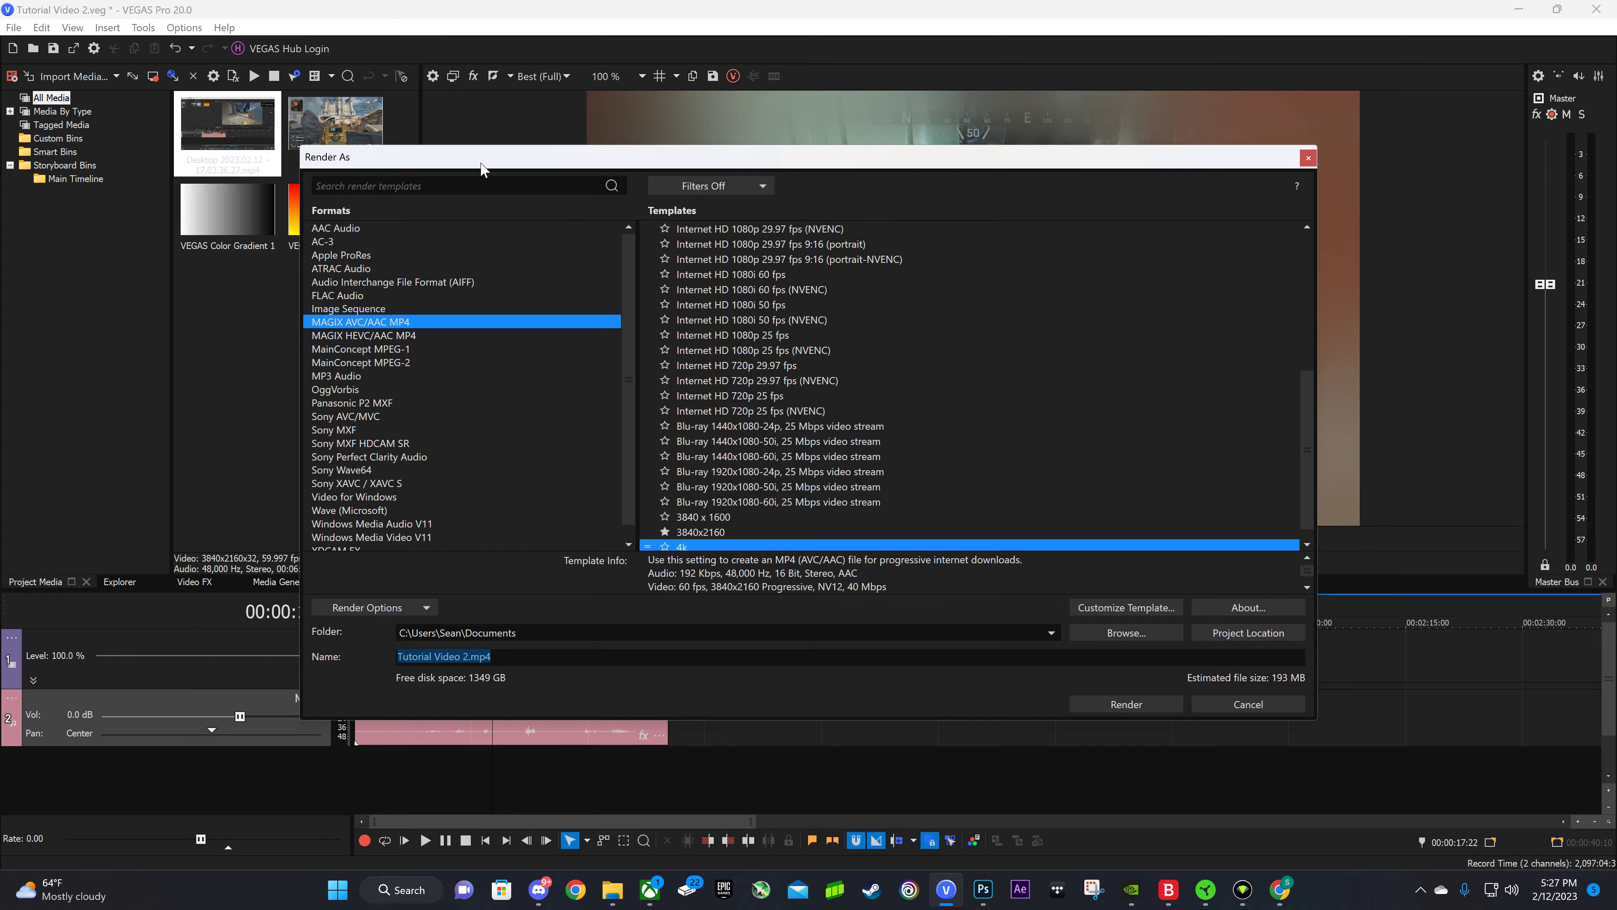
left_click_drag(481, 164, 581, 152)
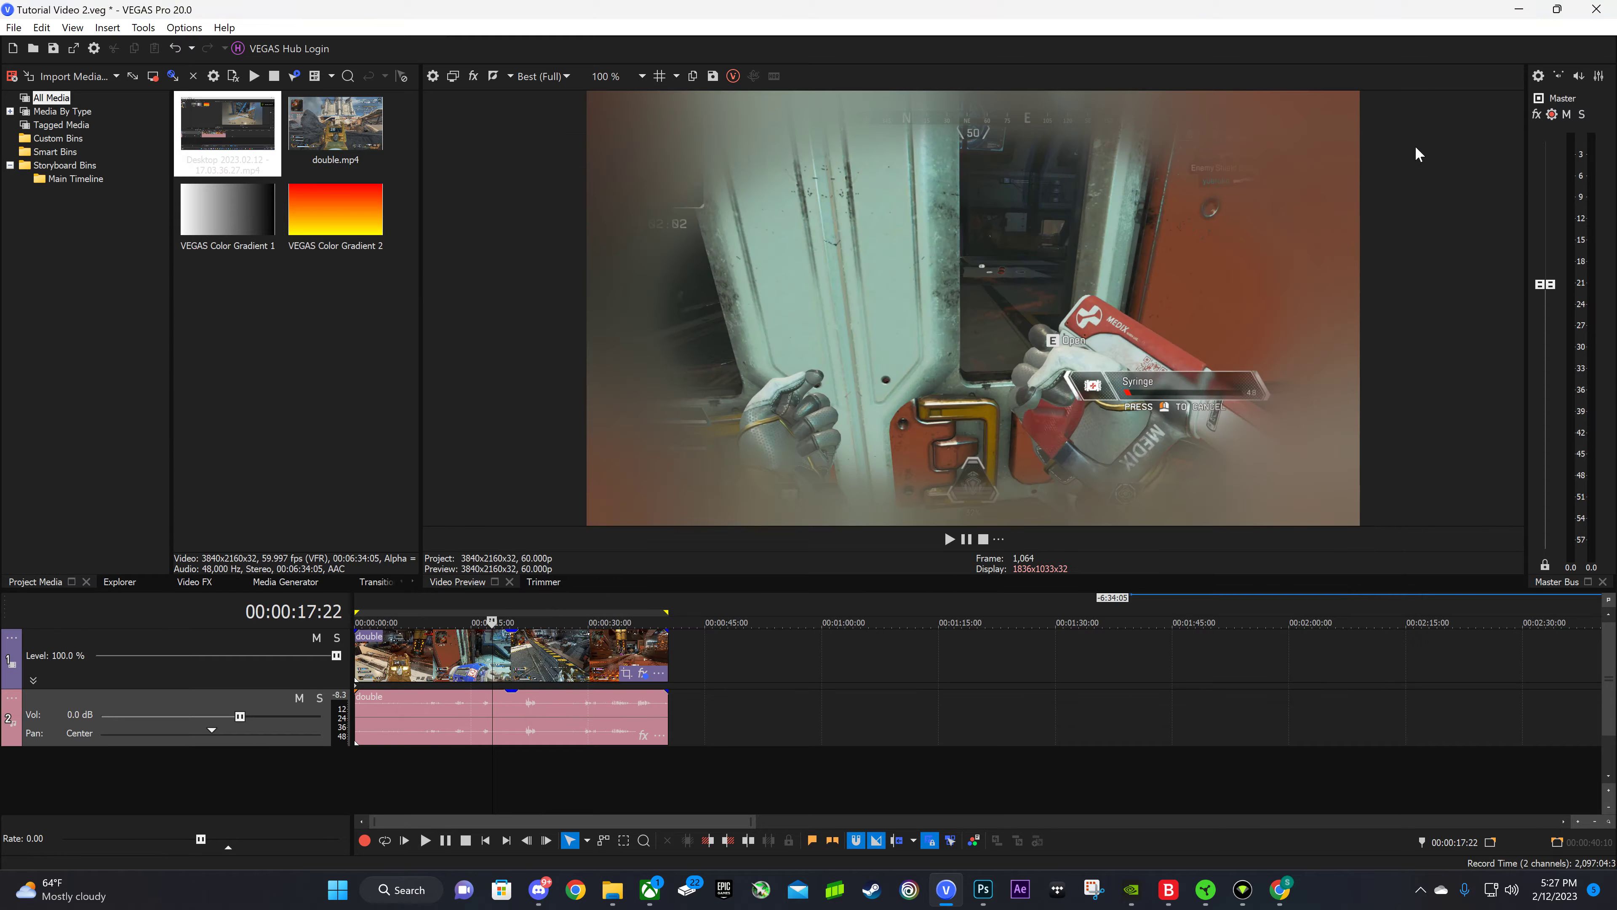
left_click(1418, 149)
Mark the double clip's full length as the loop region and place VEGAS Color Gradient 1 after it on the video track.
left_click_drag(675, 608, 338, 617)
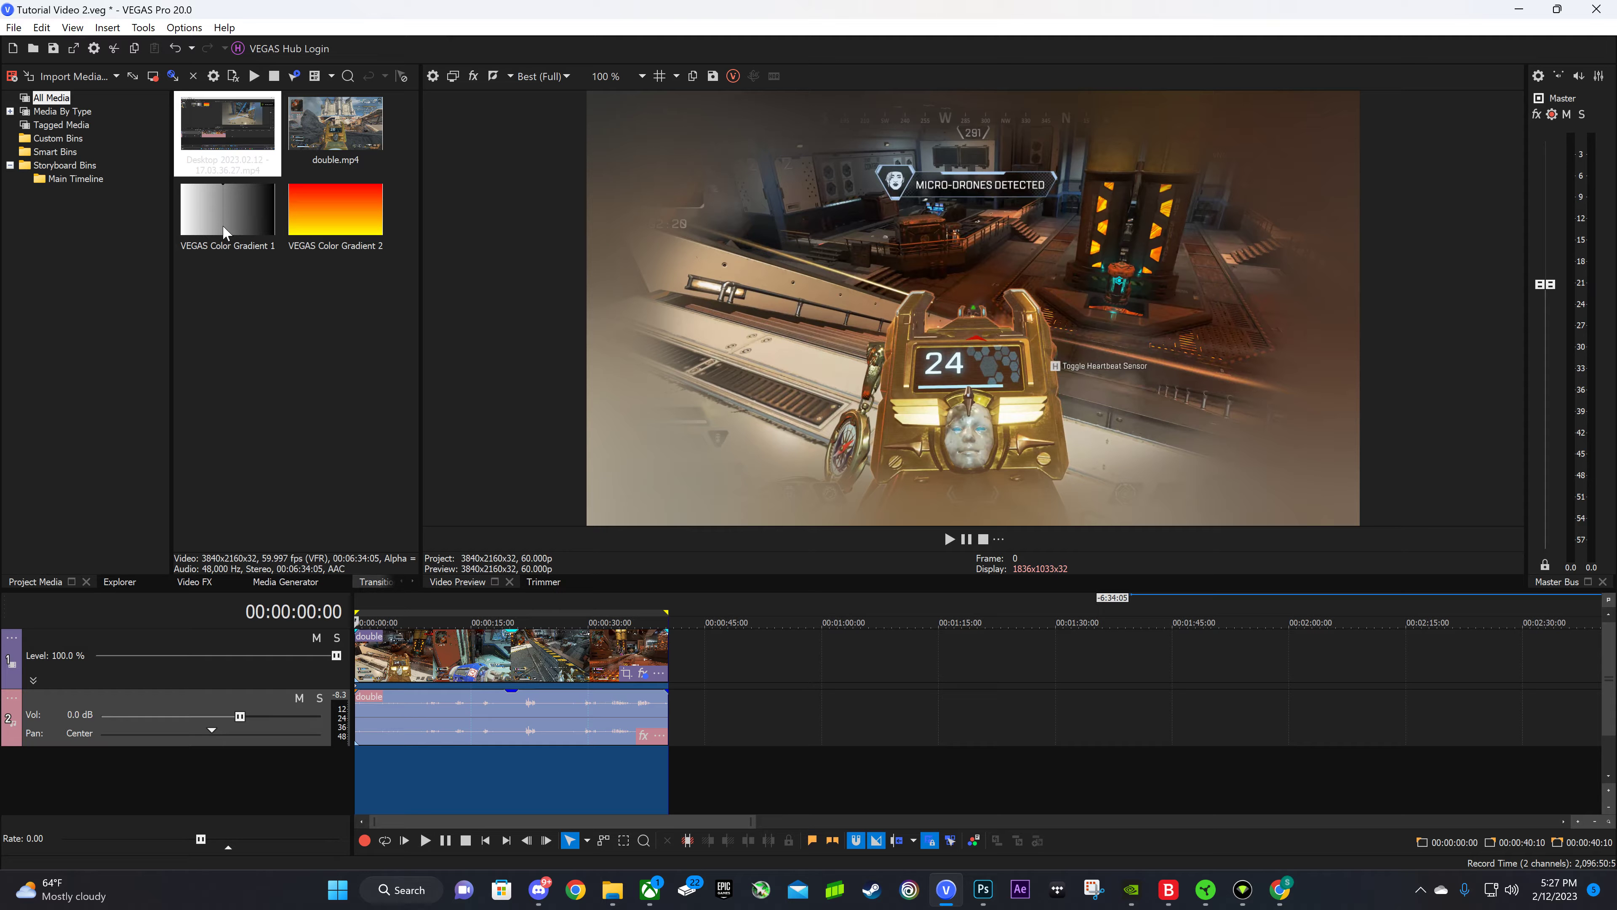
left_click_drag(225, 219, 743, 666)
left_click(409, 13)
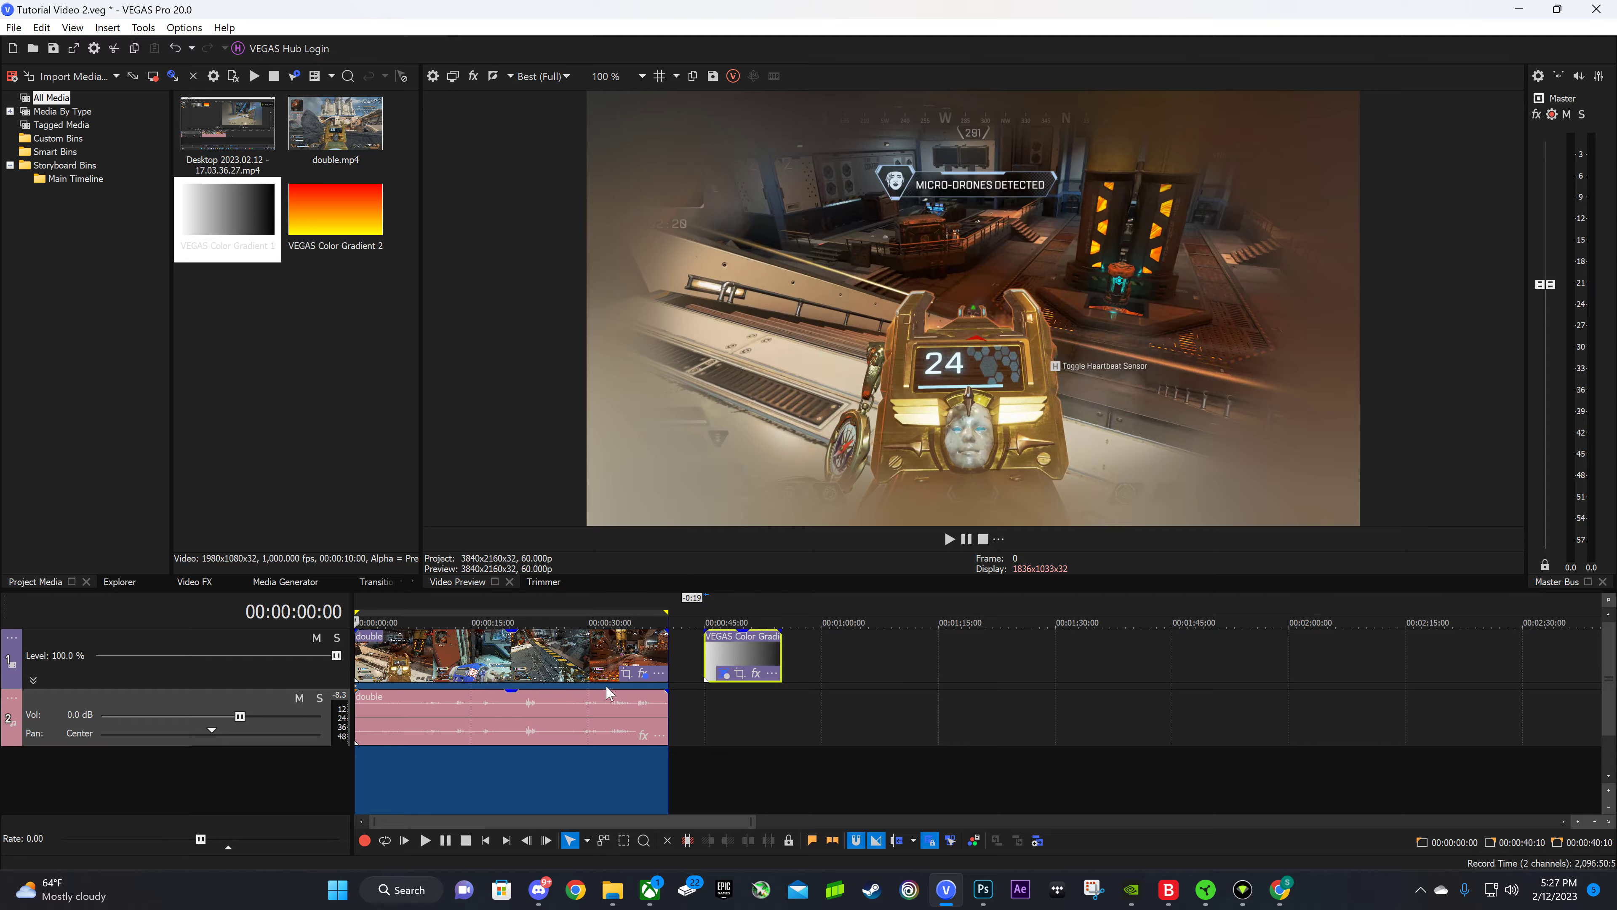
Move the gradient clip against the end of the double clip and extend the loop region to cover both clips.
left_click(738, 725)
left_click_drag(668, 610, 355, 610)
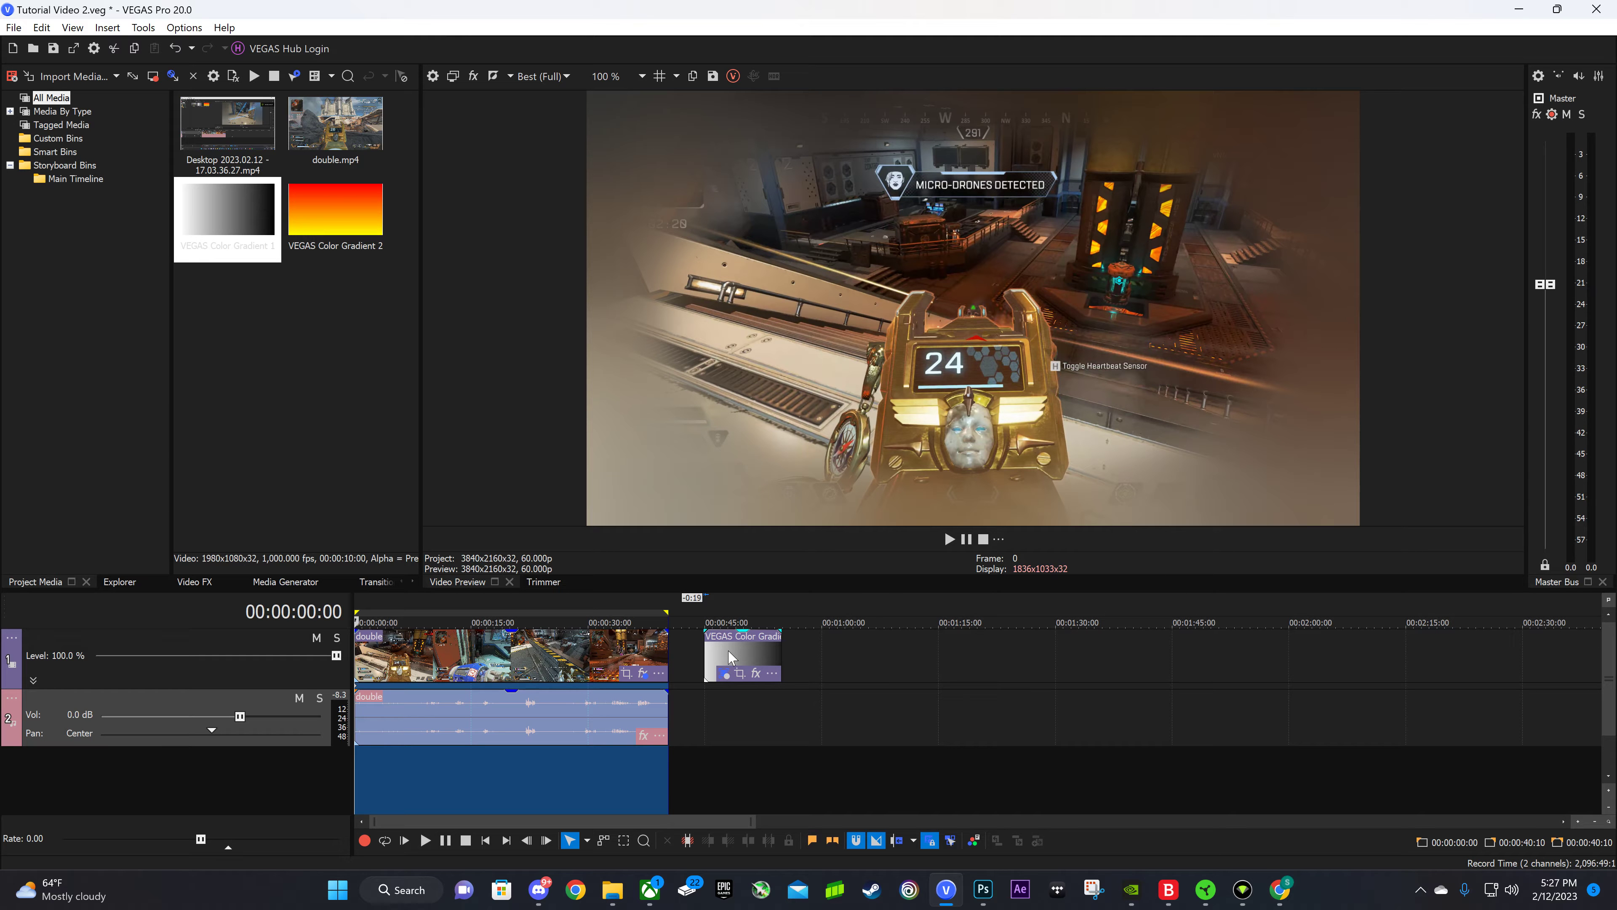
mouse_move(739, 650)
left_mouse_down()
mouse_move(705, 655)
mouse_move(699, 617)
mouse_move(745, 620)
left_mouse_up()
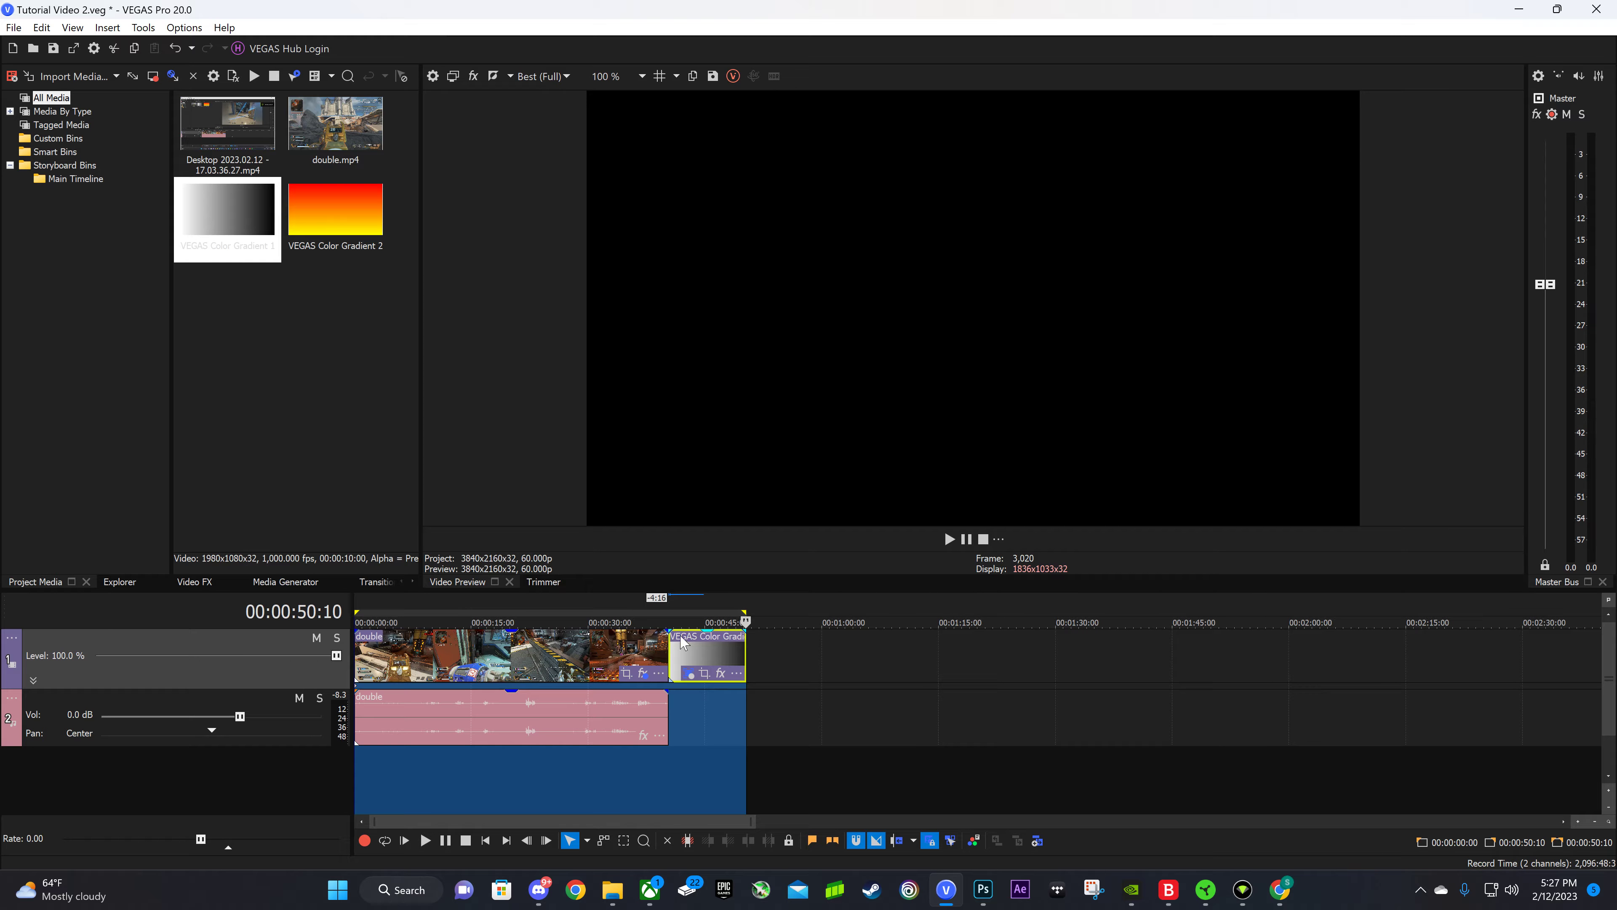
Open the Render As settings for the project and check the render options, including Render loop region only.
left_click(9, 27)
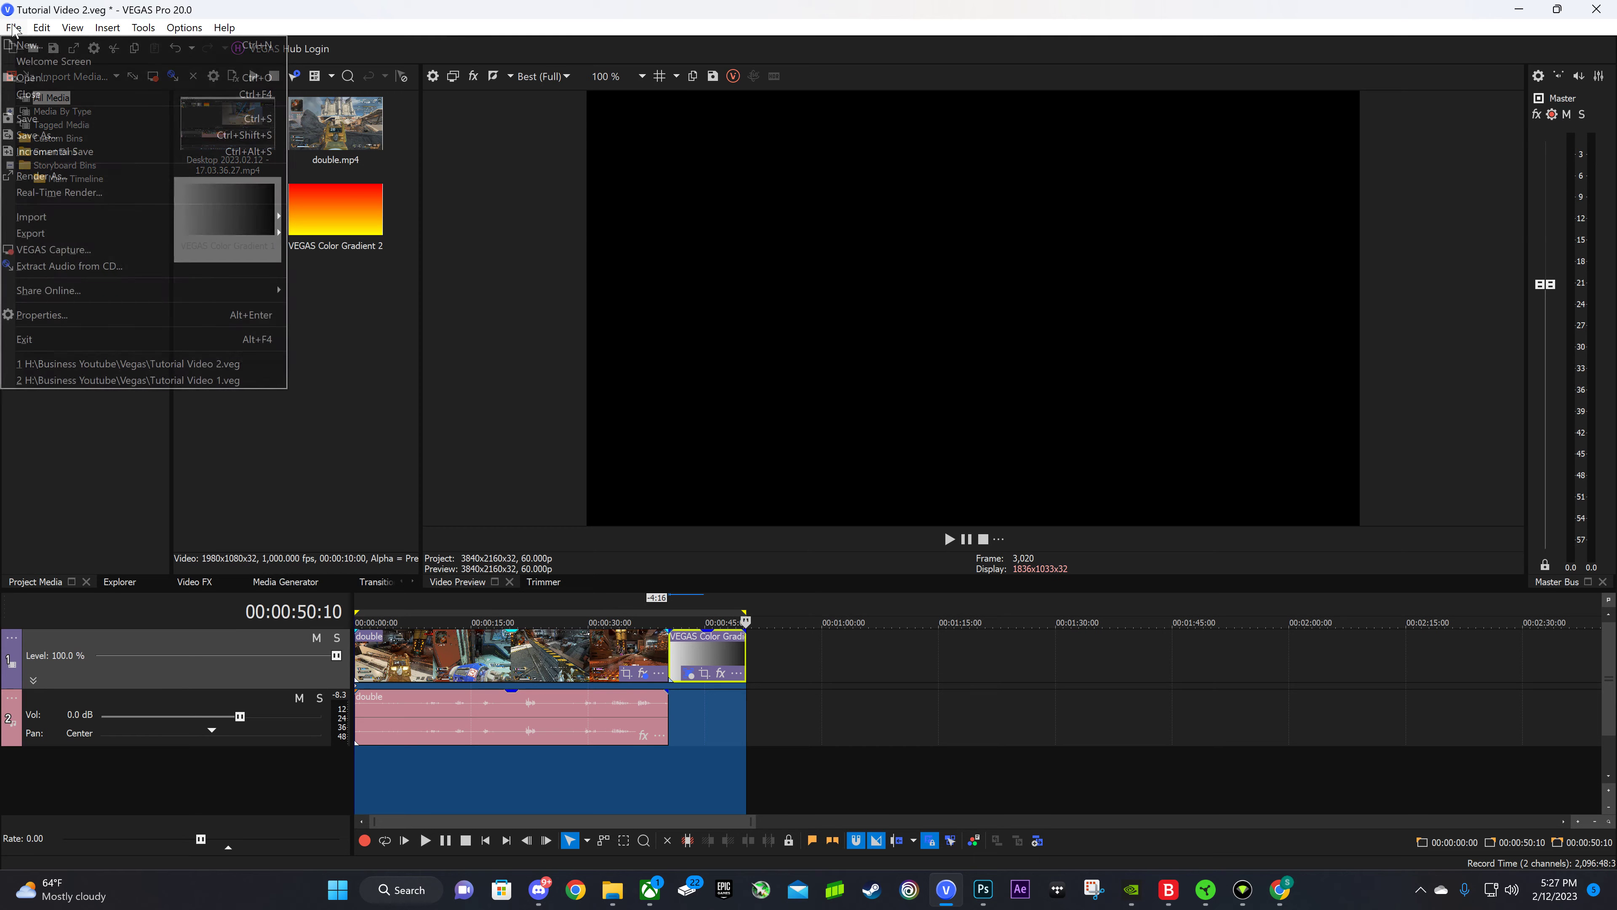
left_click(127, 181)
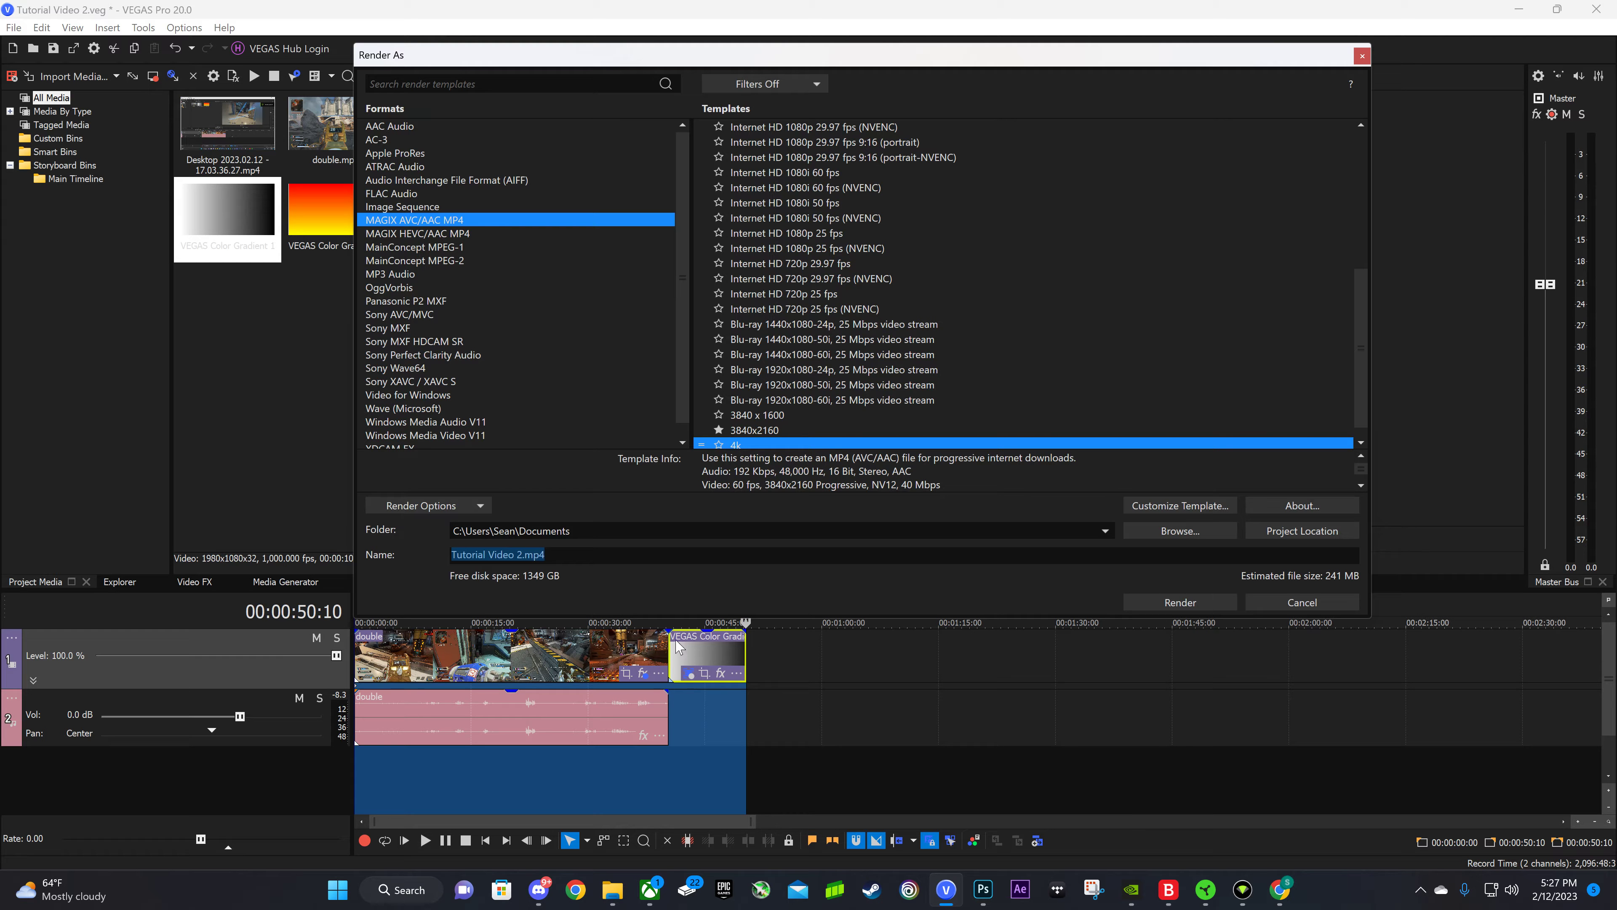
left_click_drag(498, 70, 1013, 418)
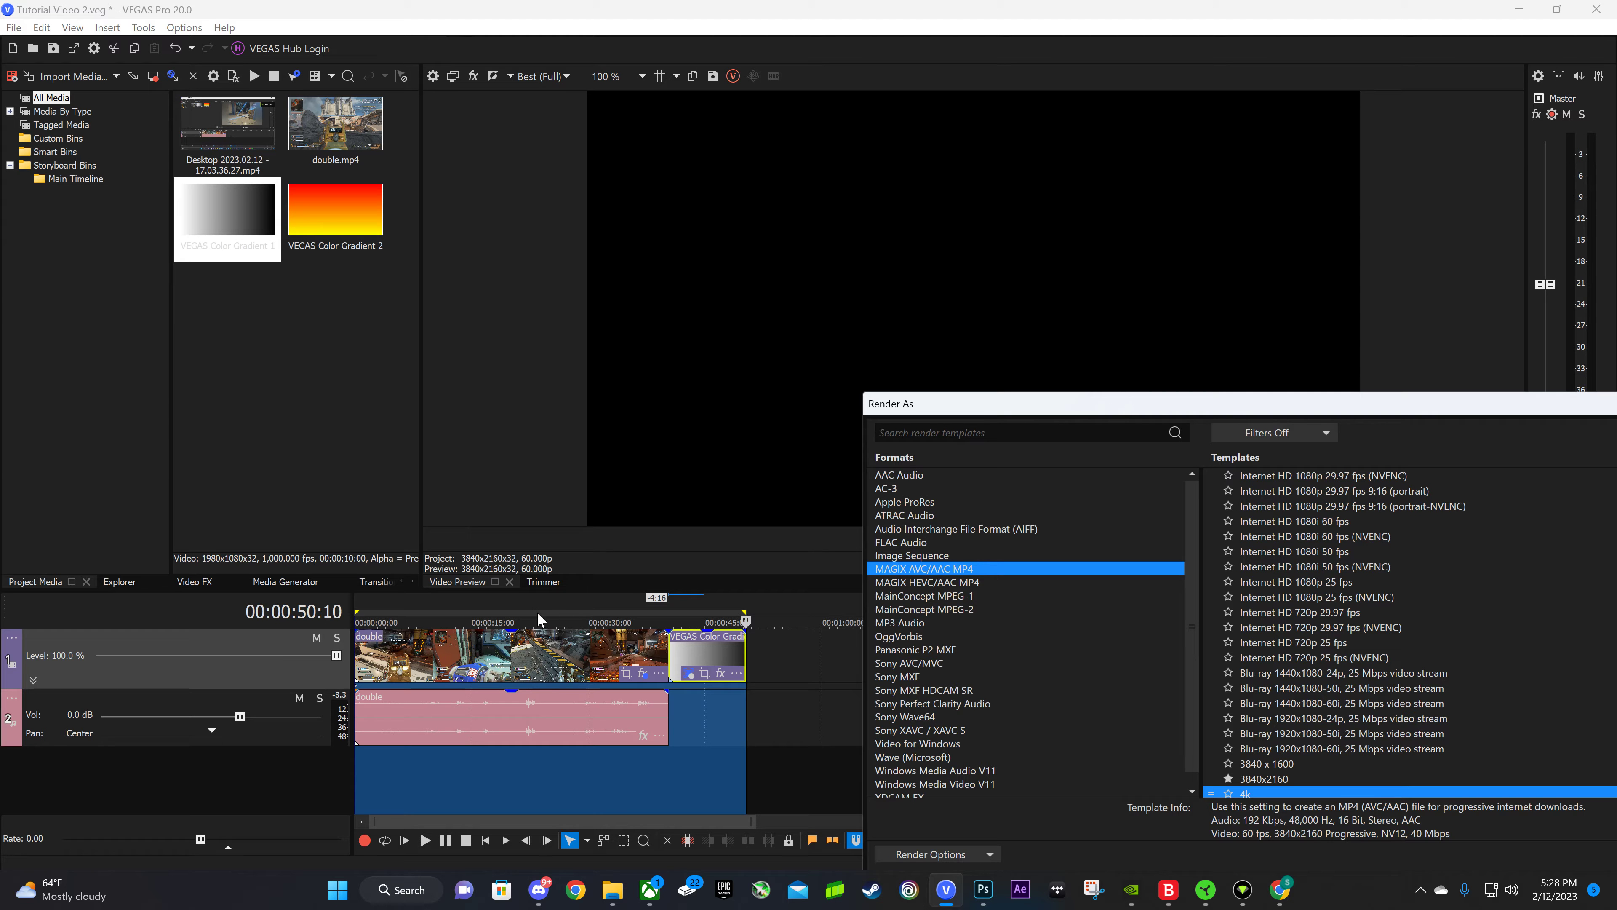
left_click_drag(1013, 407, 433, 136)
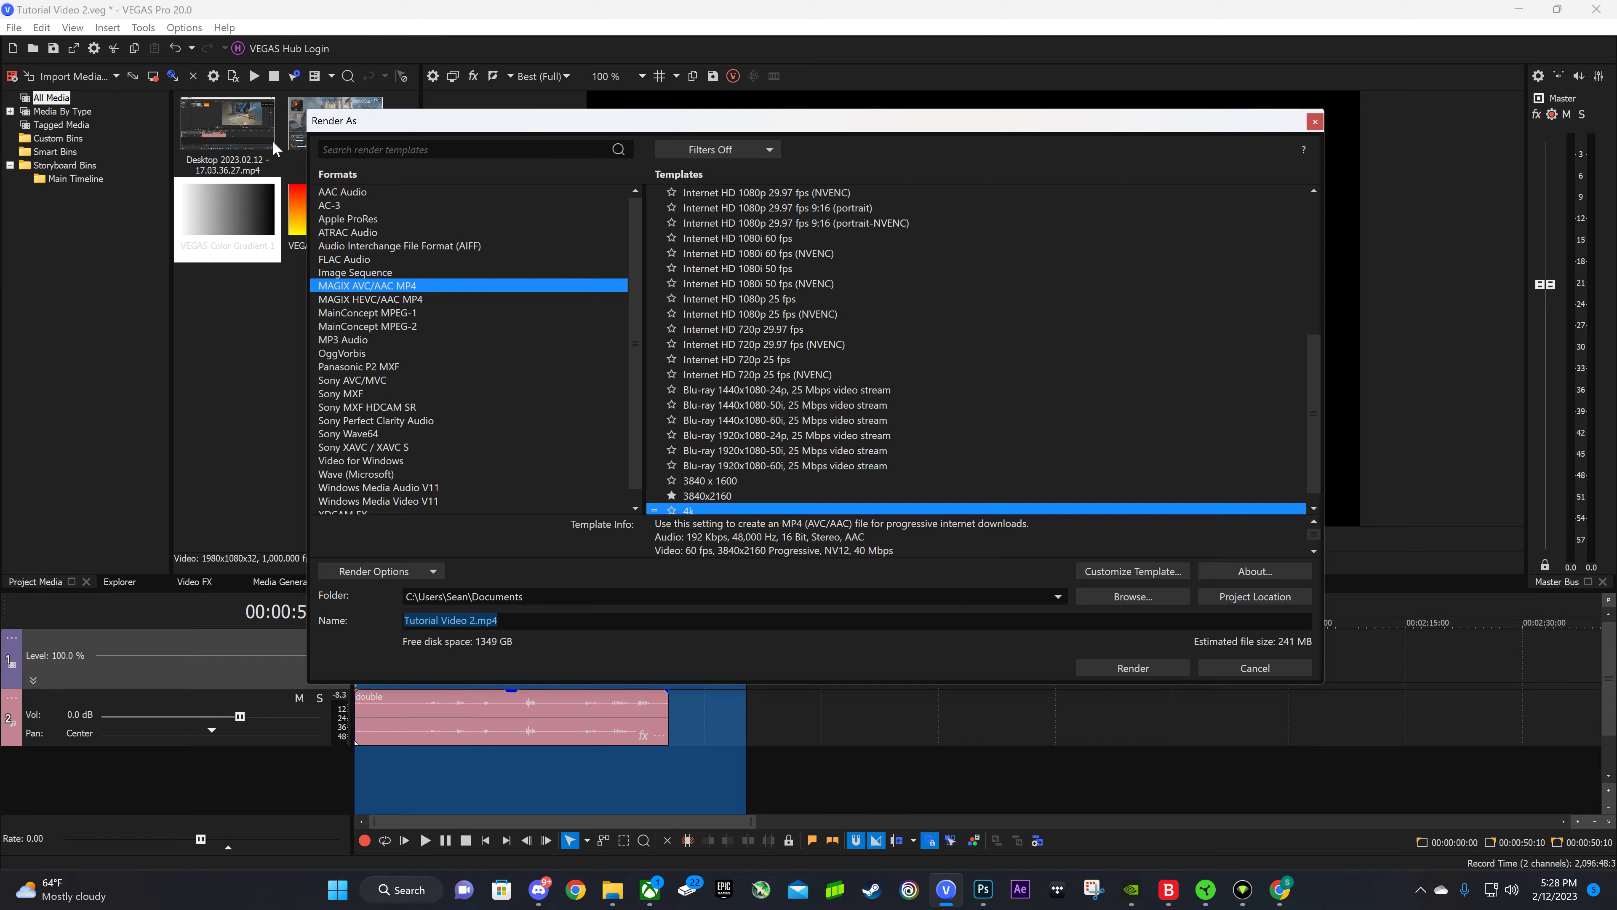
left_click(435, 571)
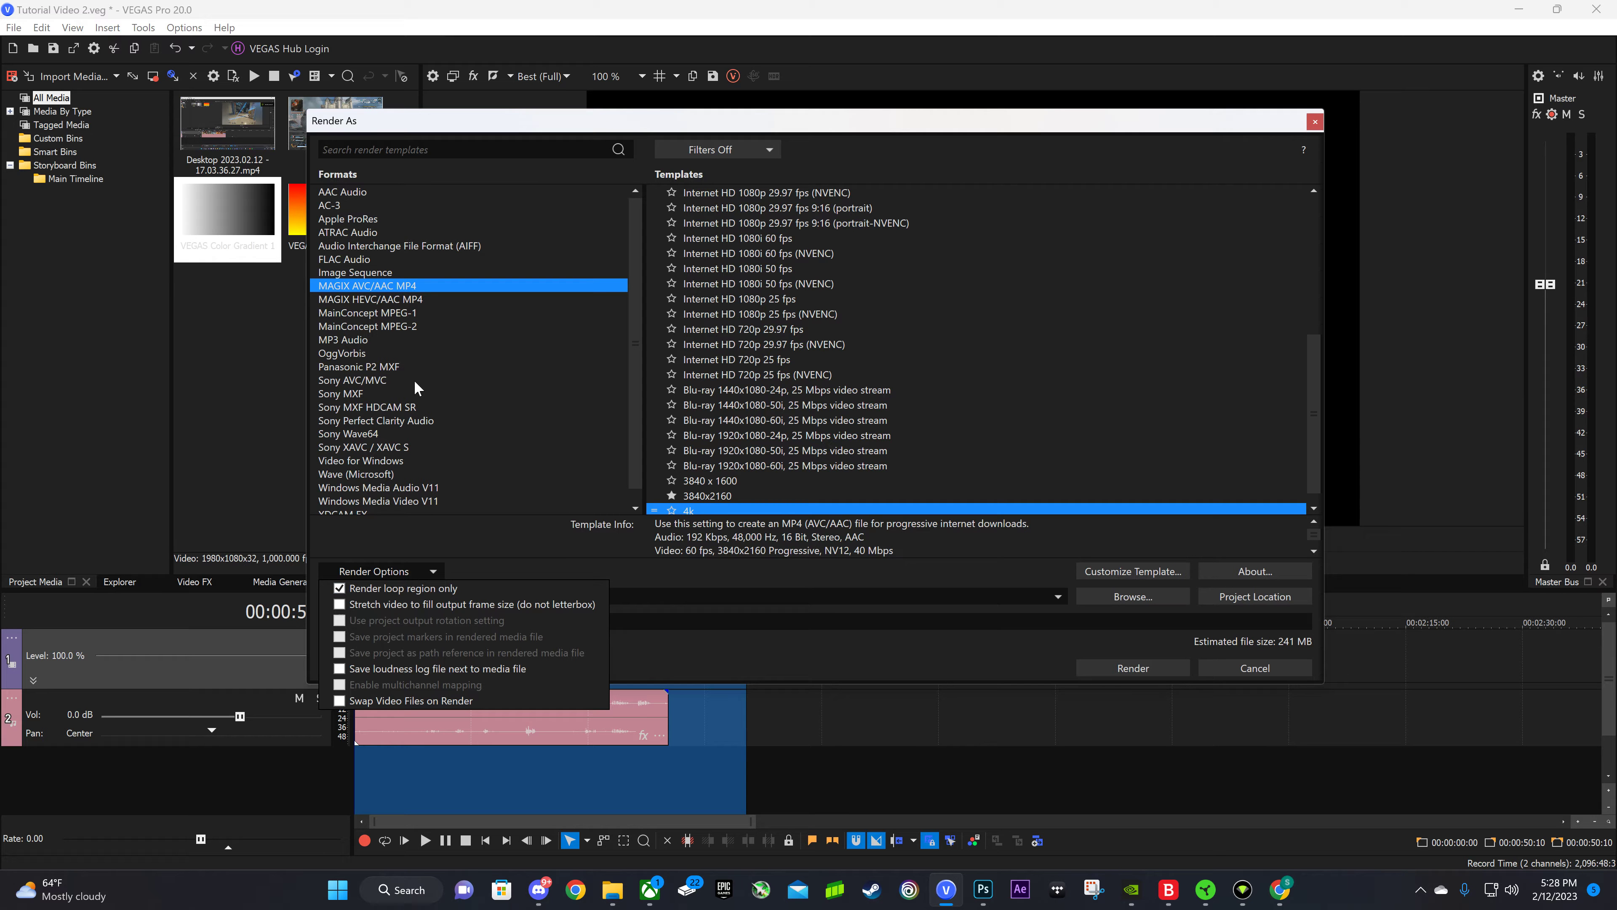
left_click(470, 128)
left_click_drag(692, 121, 1062, 338)
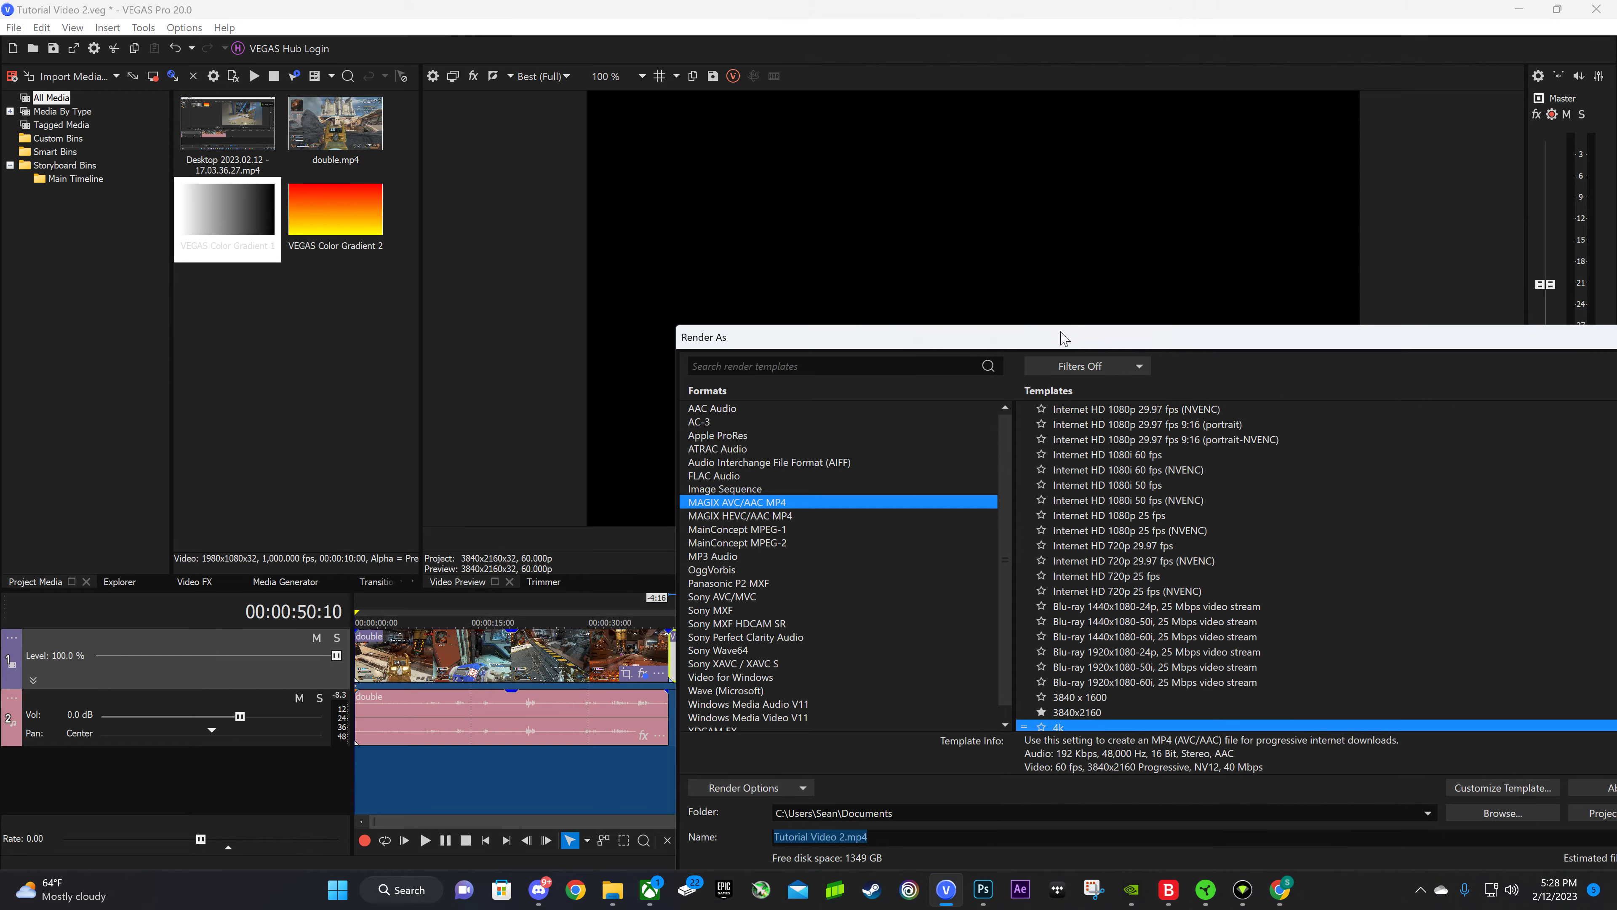
left_click_drag(837, 339, 373, 125)
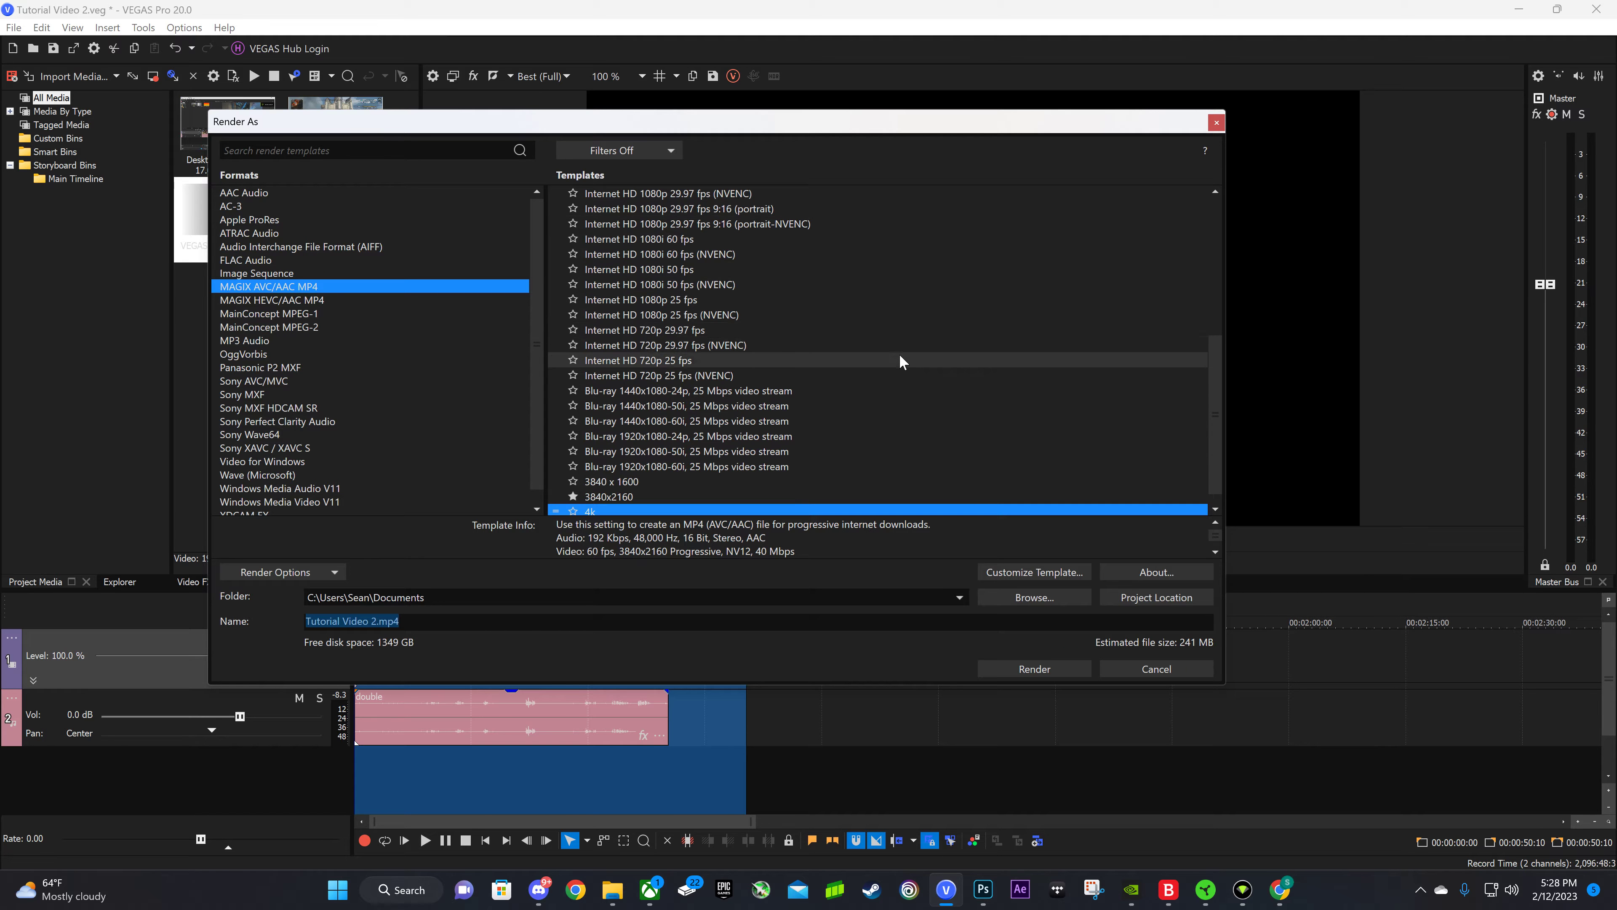
Examine the render templates offered for the MP3 Audio, MainConcept MPEG-1, Apple ProRes and Windows Media Video V11 formats.
scroll(901, 356, "up", 6)
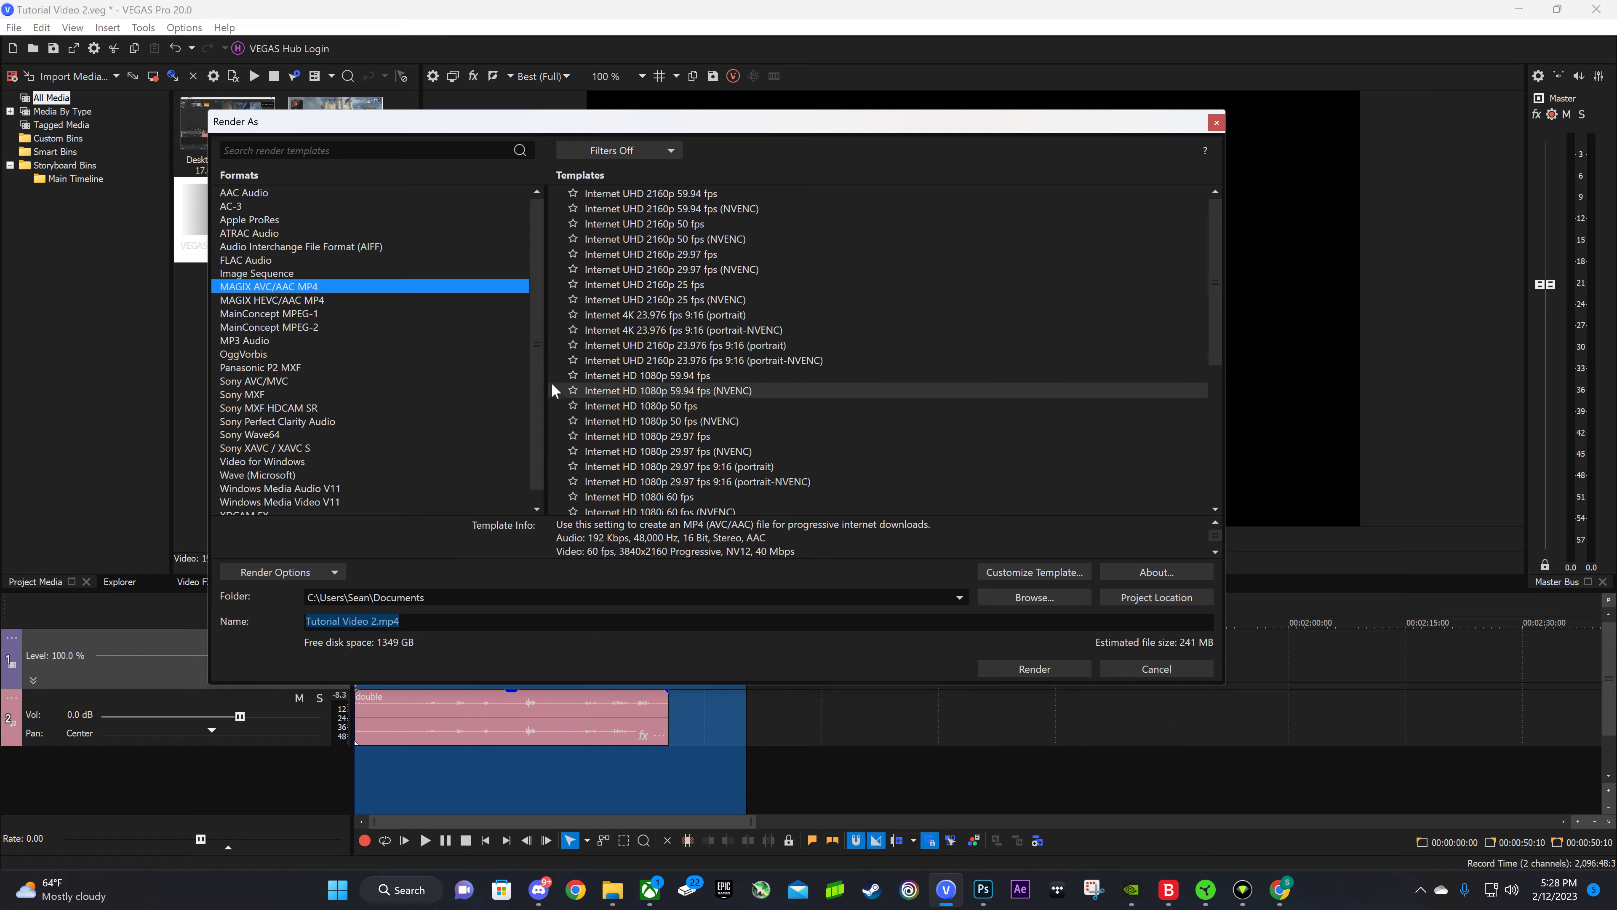
left_click_drag(547, 370, 568, 371)
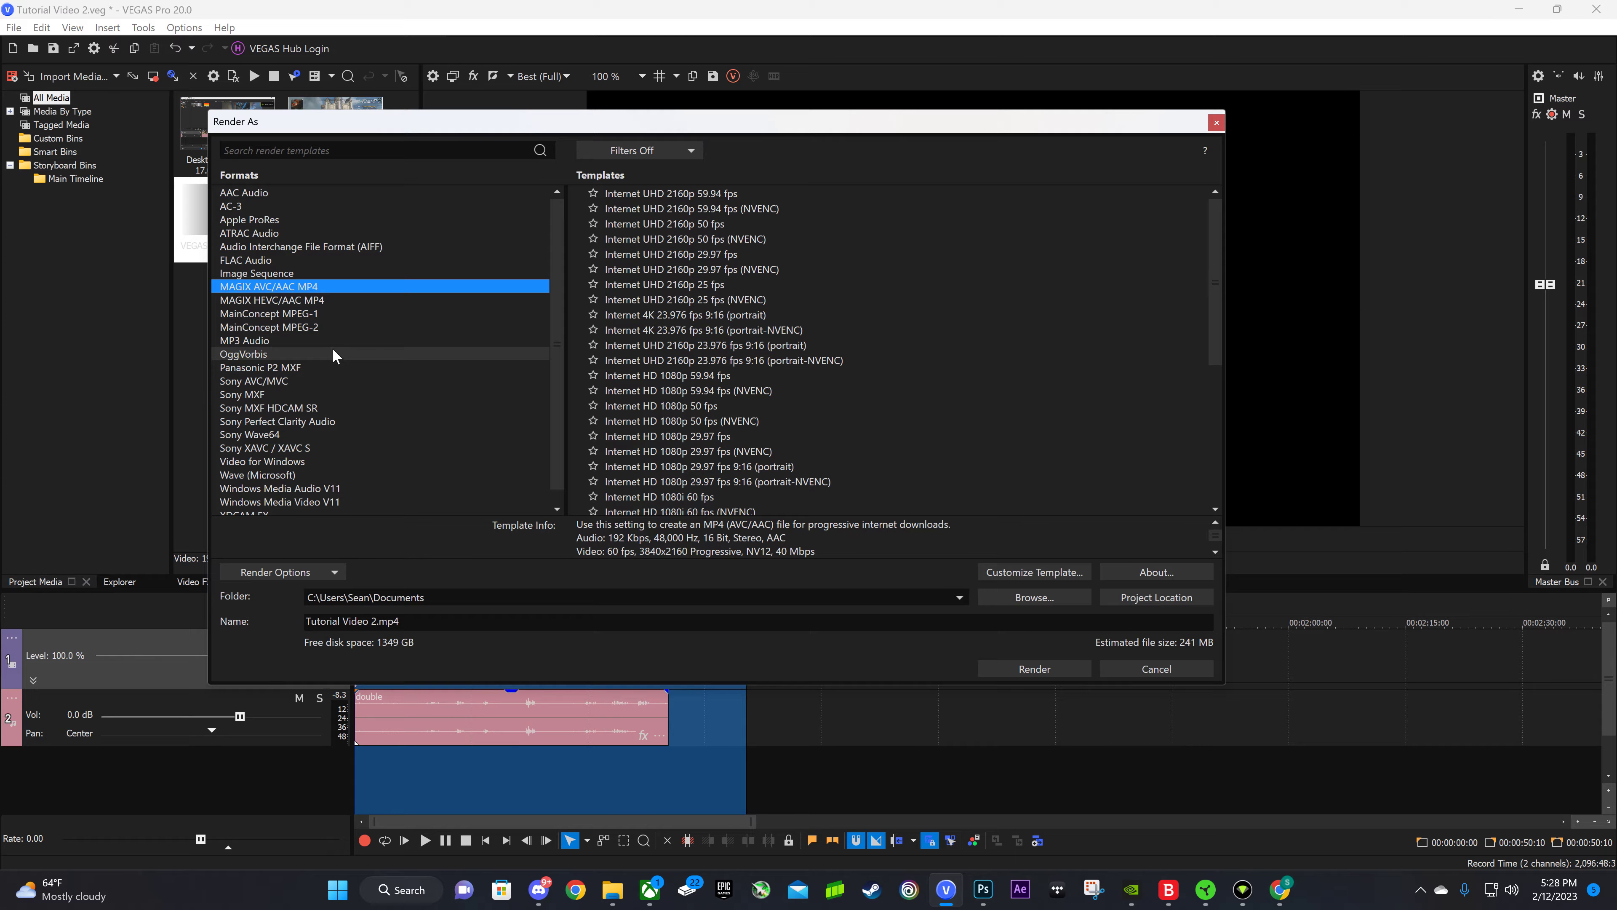
left_click(256, 340)
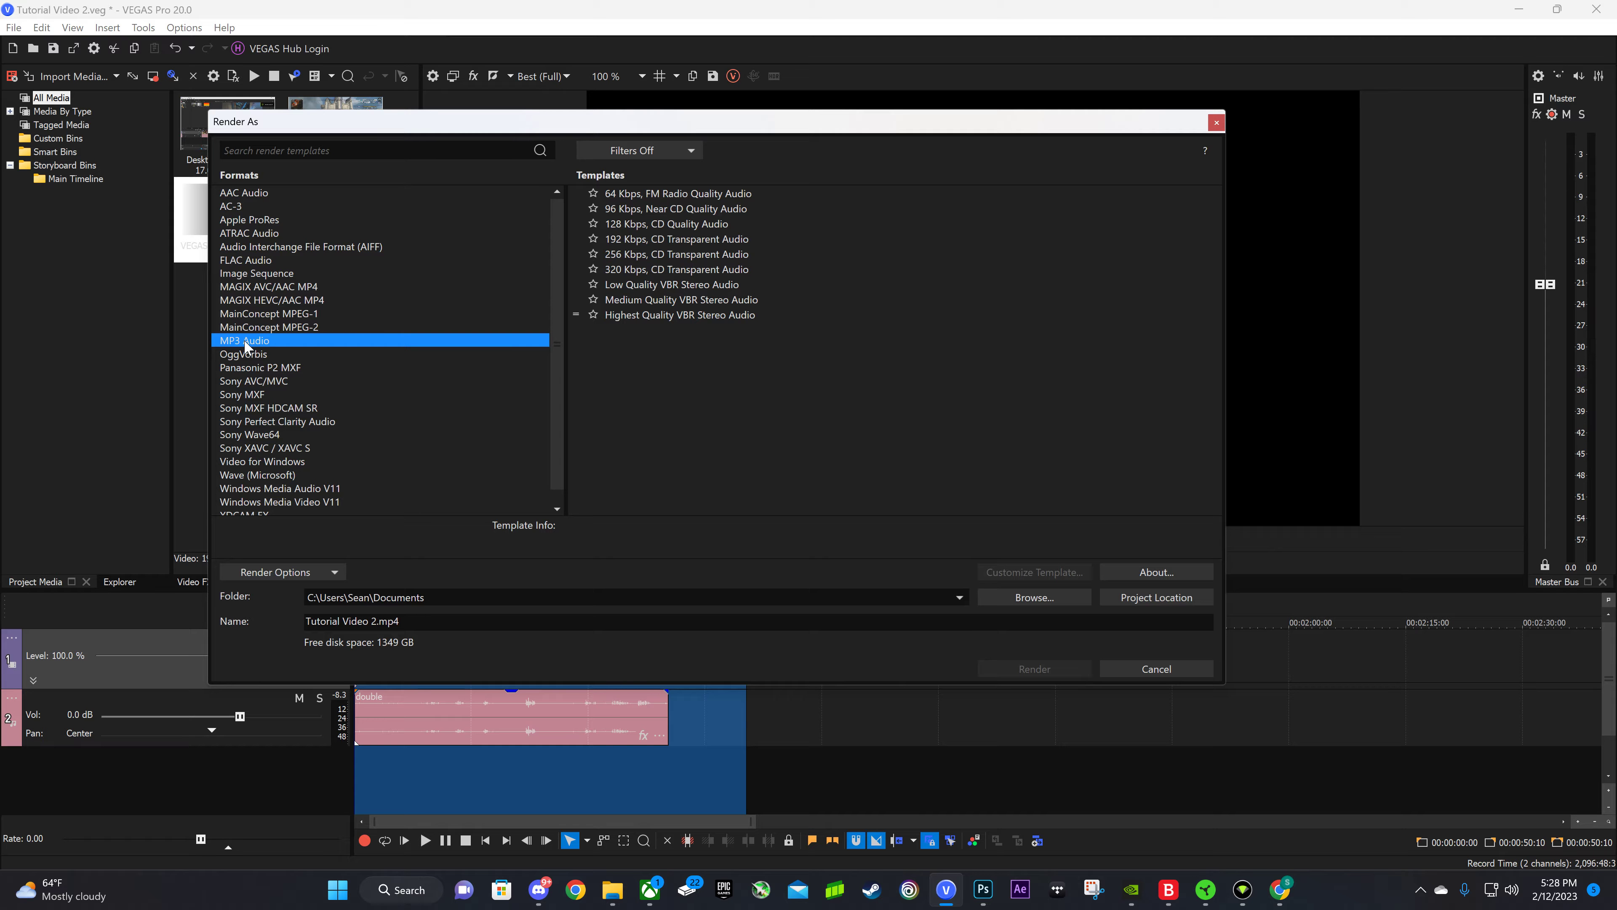
left_click(267, 314)
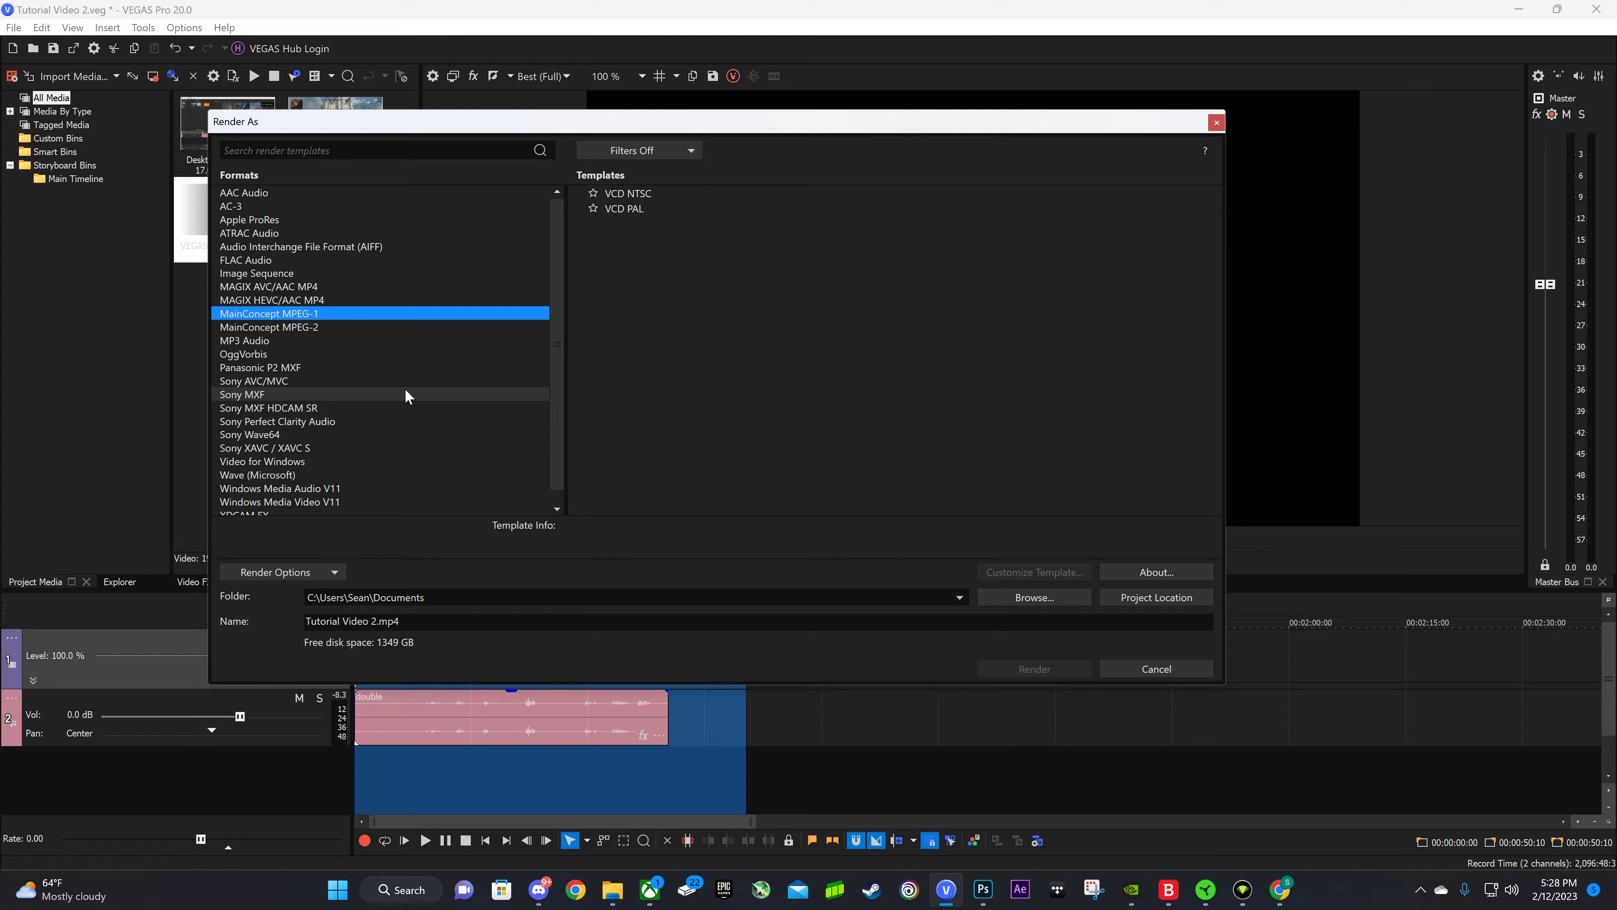
scroll(408, 390, "down", 1)
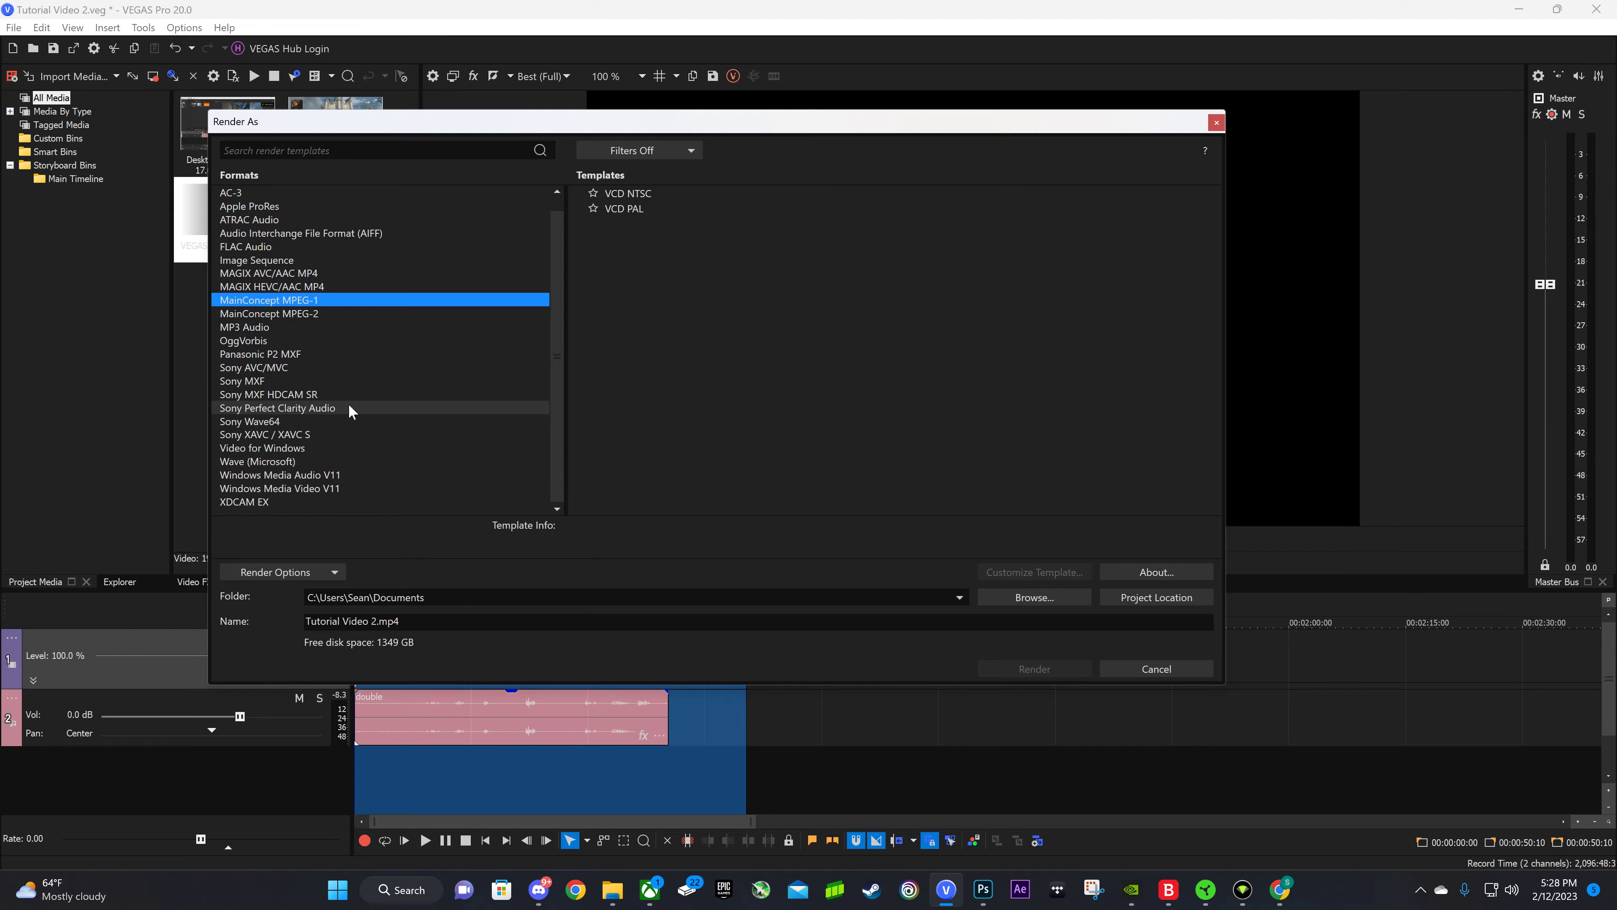
scroll(426, 458, "up", 1)
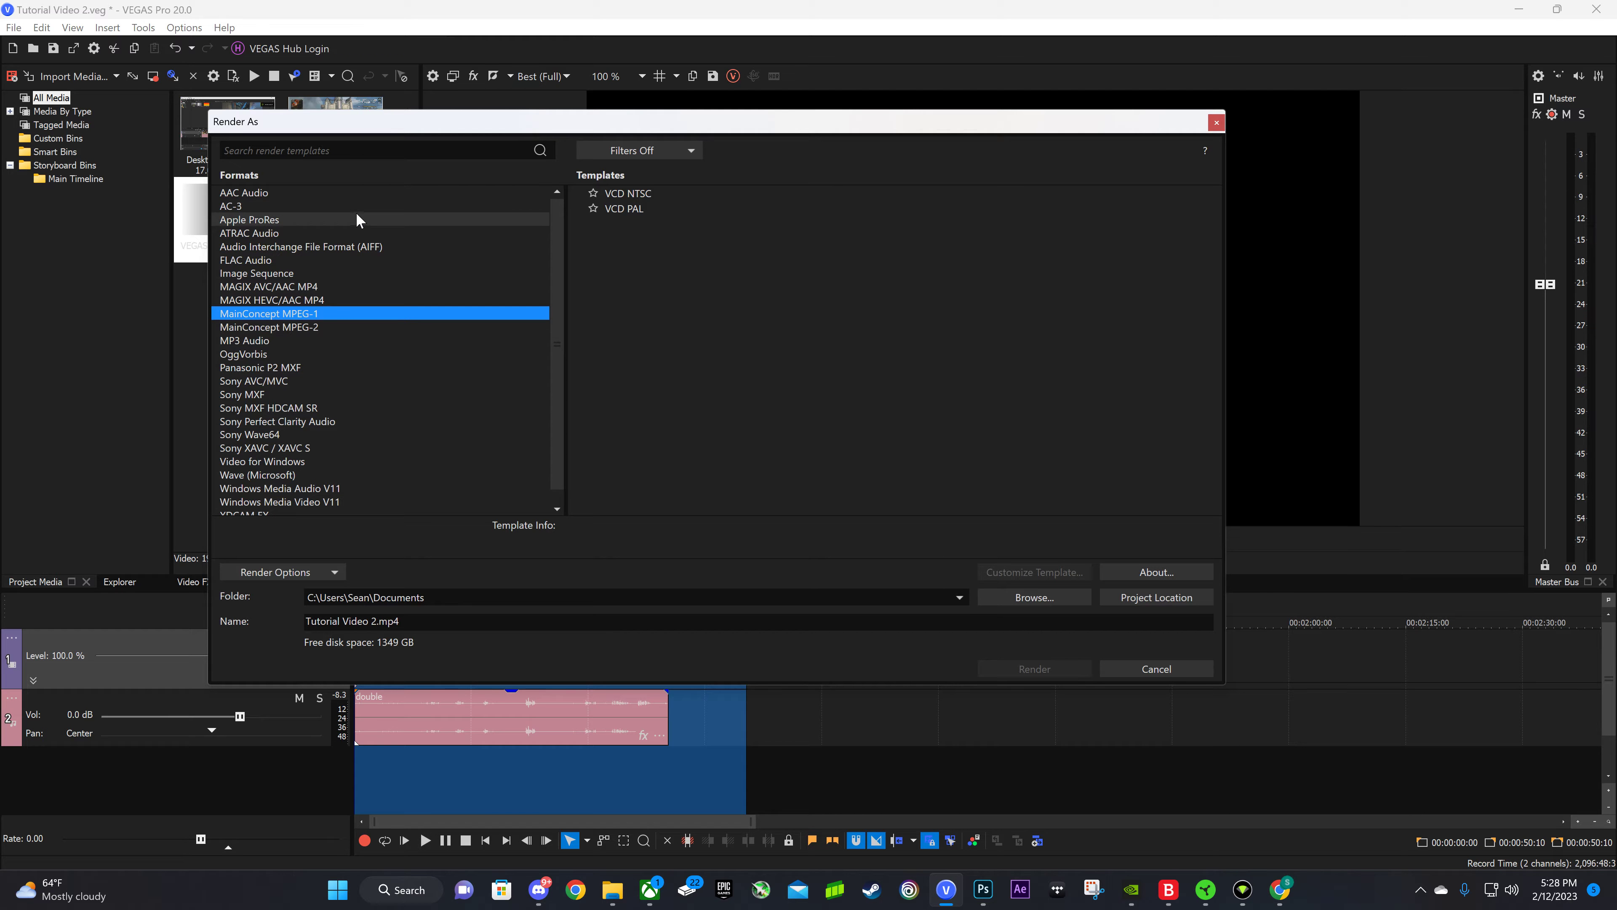
left_click(316, 219)
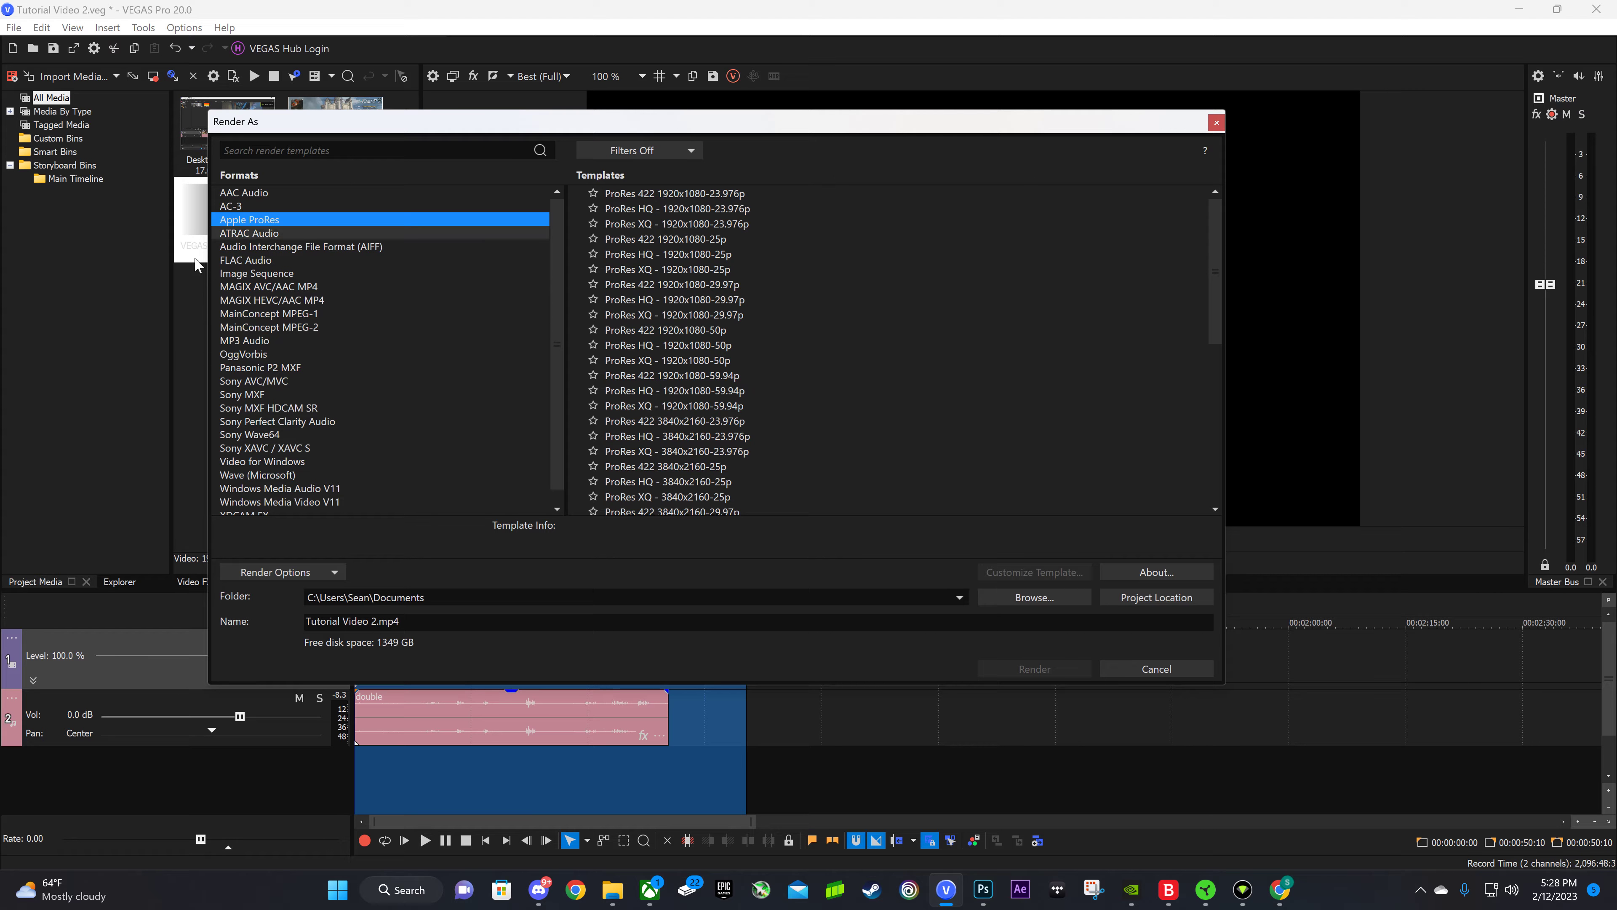
scroll(343, 357, "down", 1)
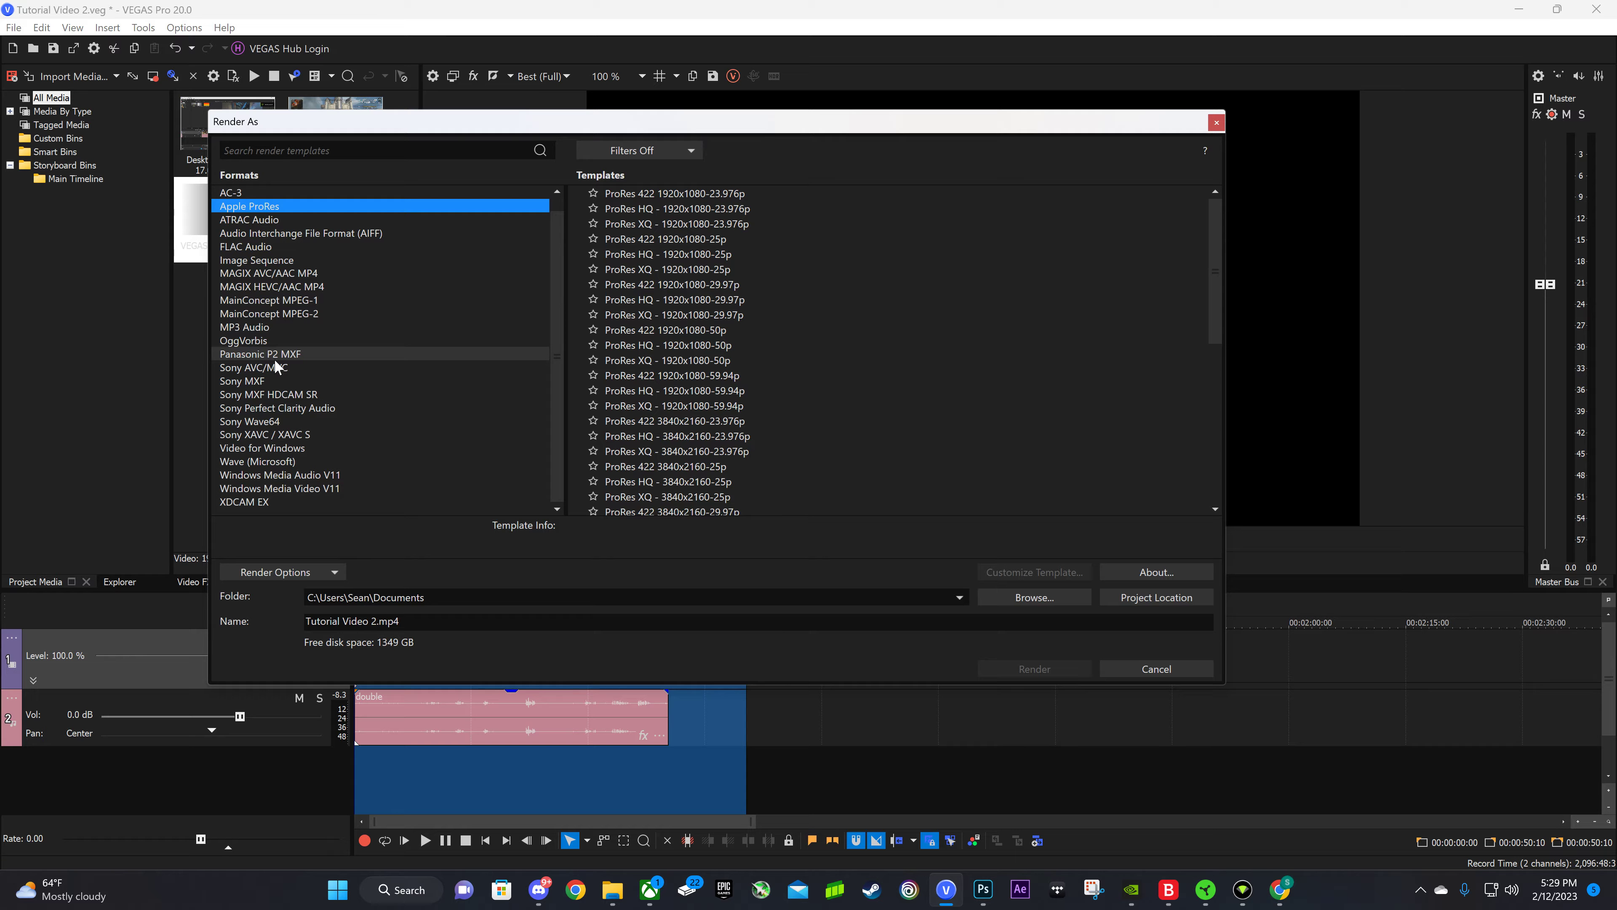
left_click(250, 489)
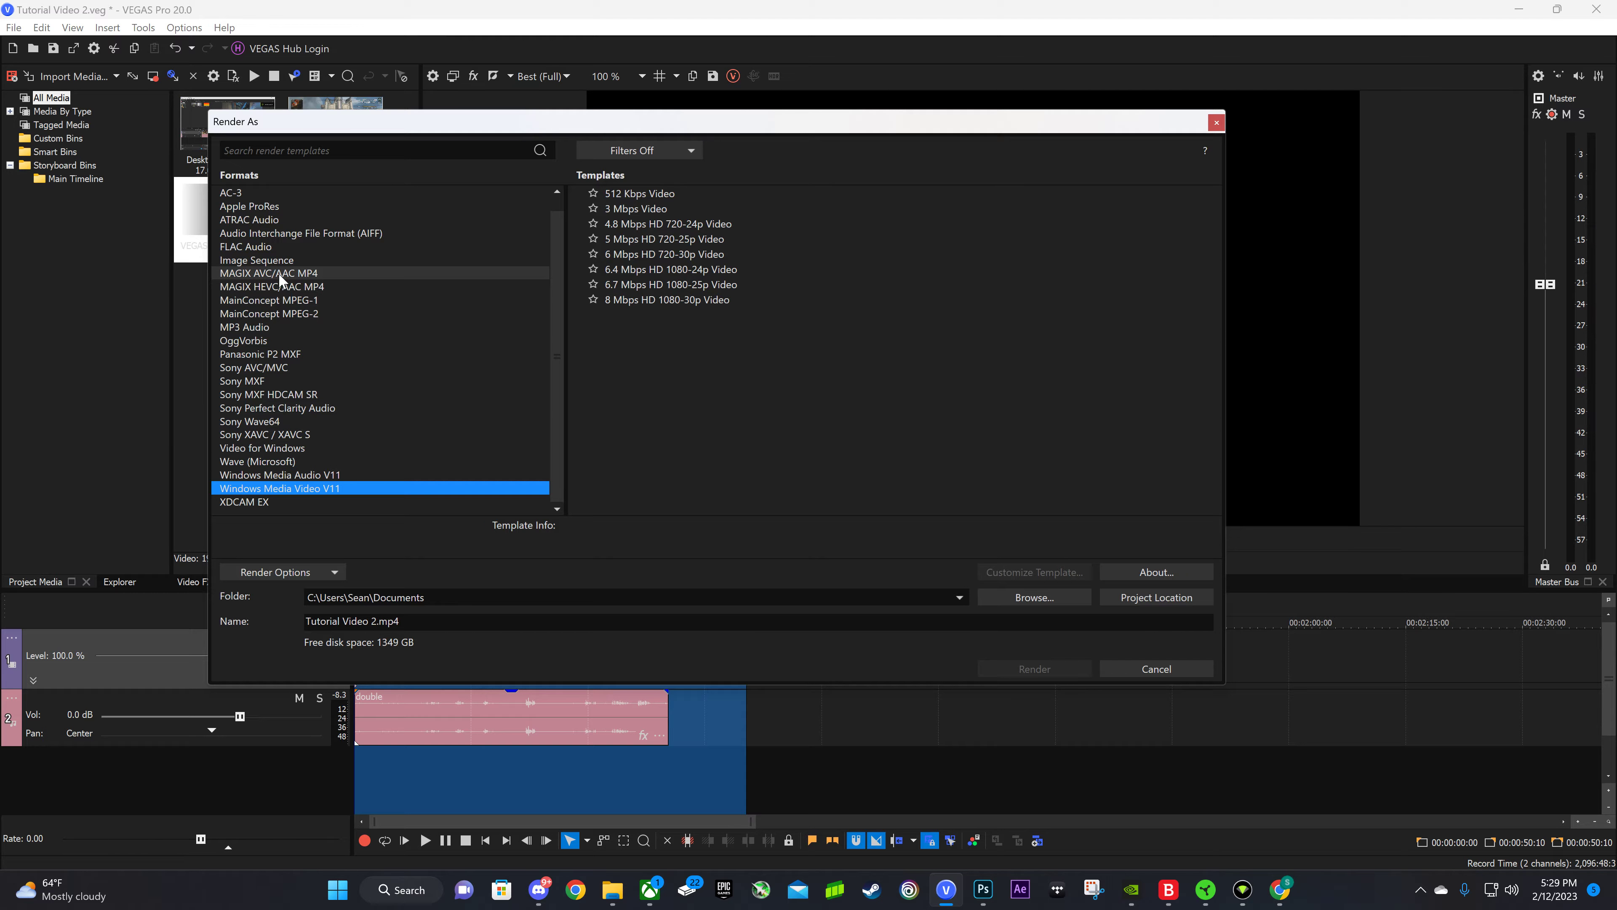
Choose the MAGIX AVC/AAC MP4 format with the Internet UHD 2160p 59.94 fps template.
left_click(273, 275)
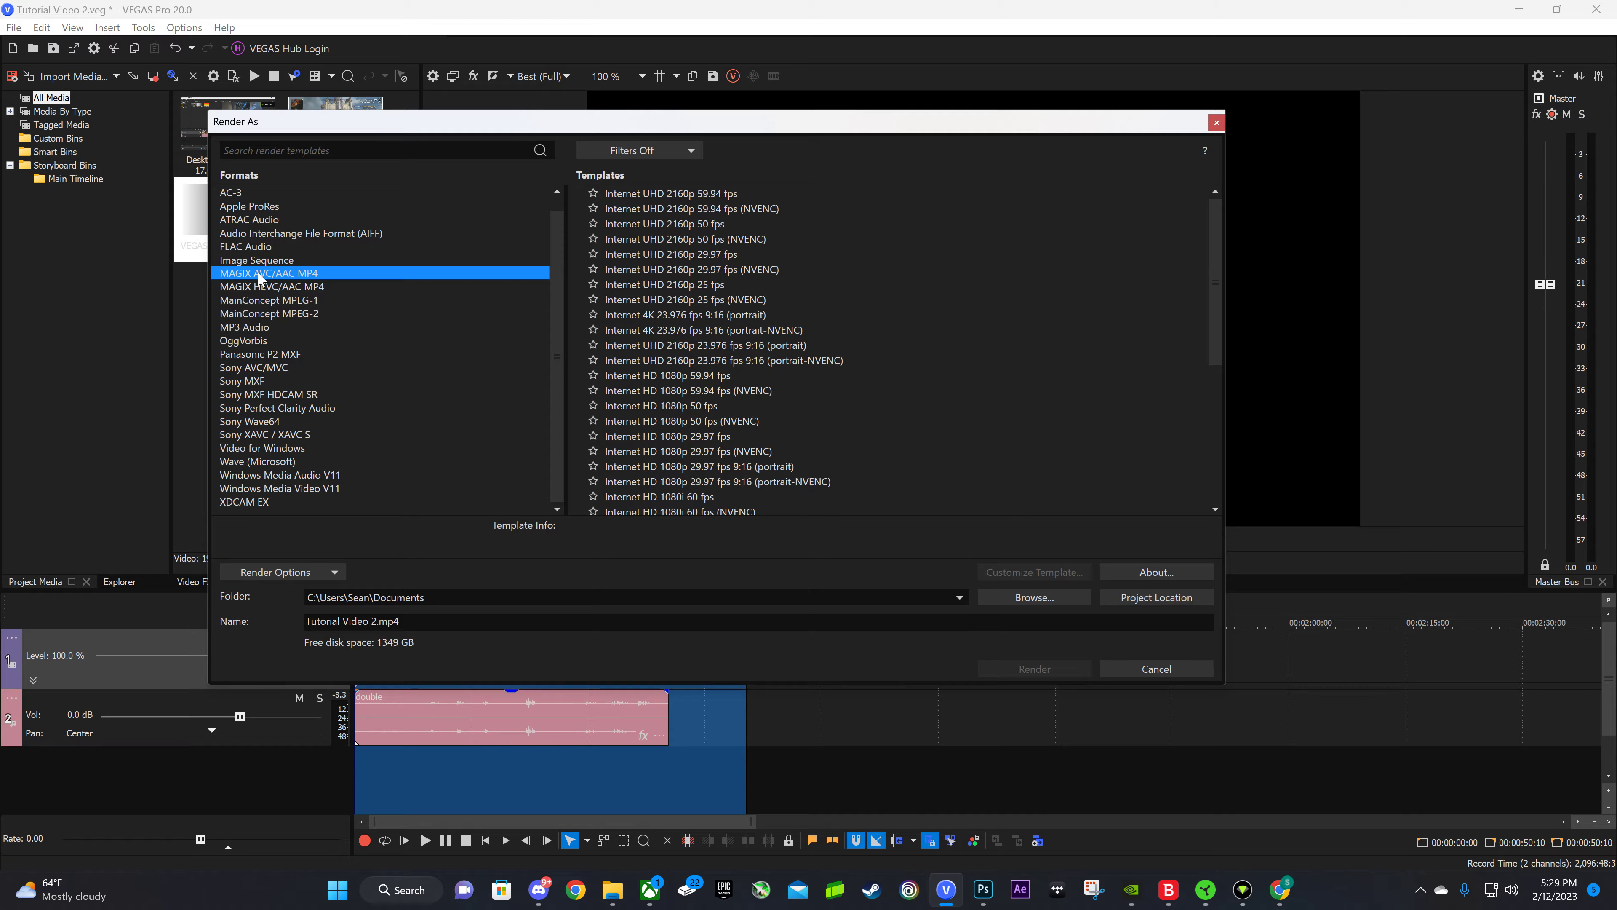
left_click_drag(378, 131, 303, 171)
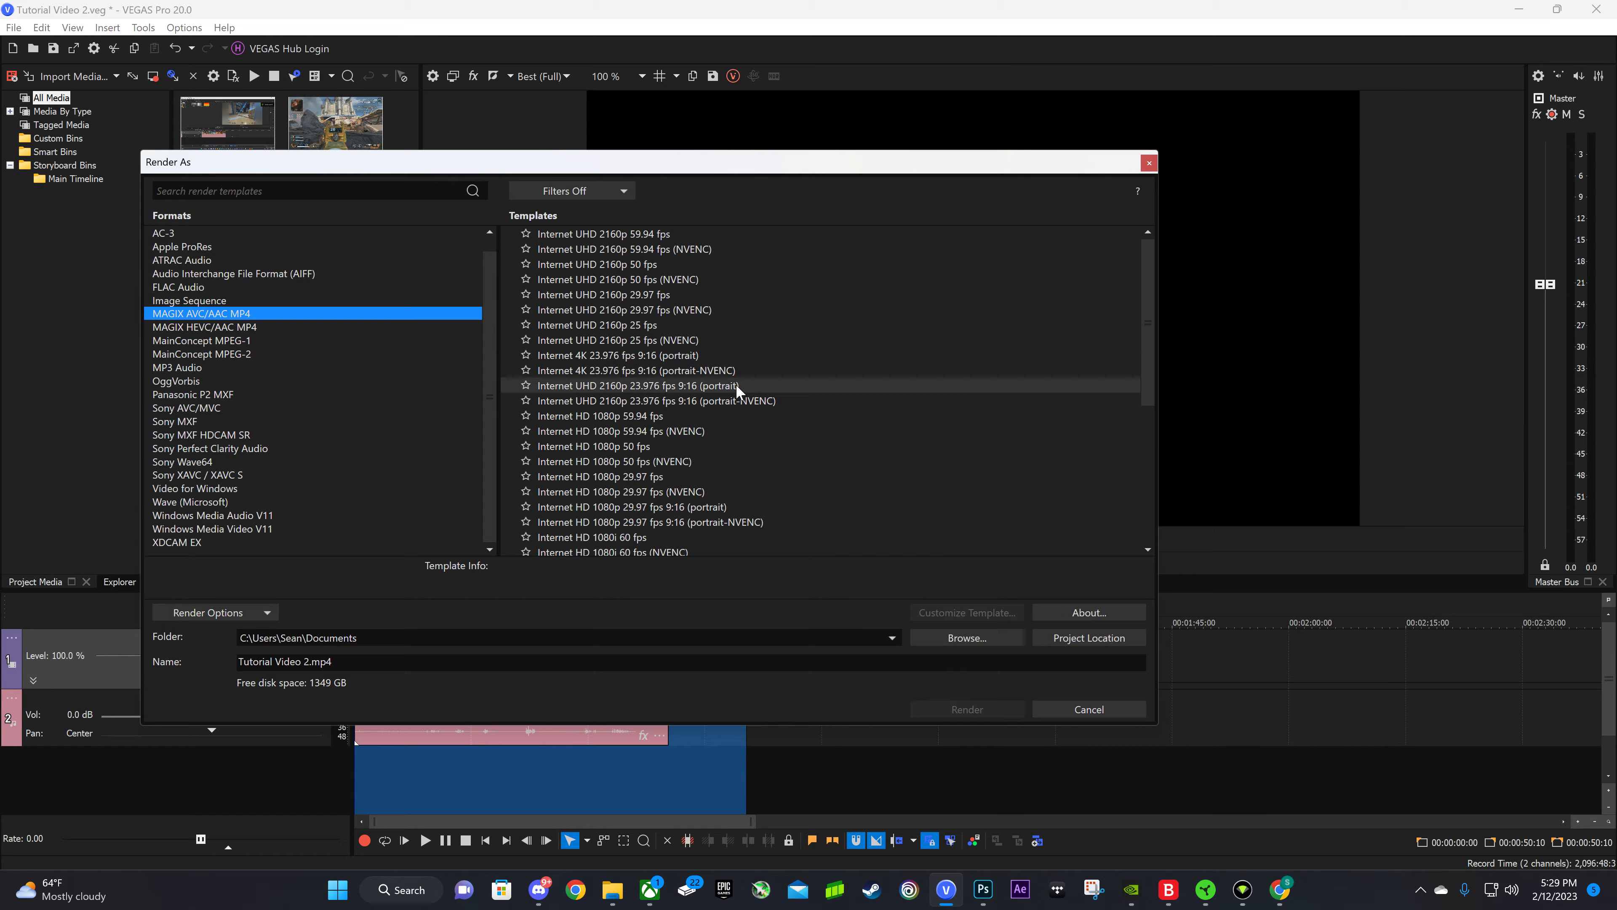
scroll(736, 382, "down", 6)
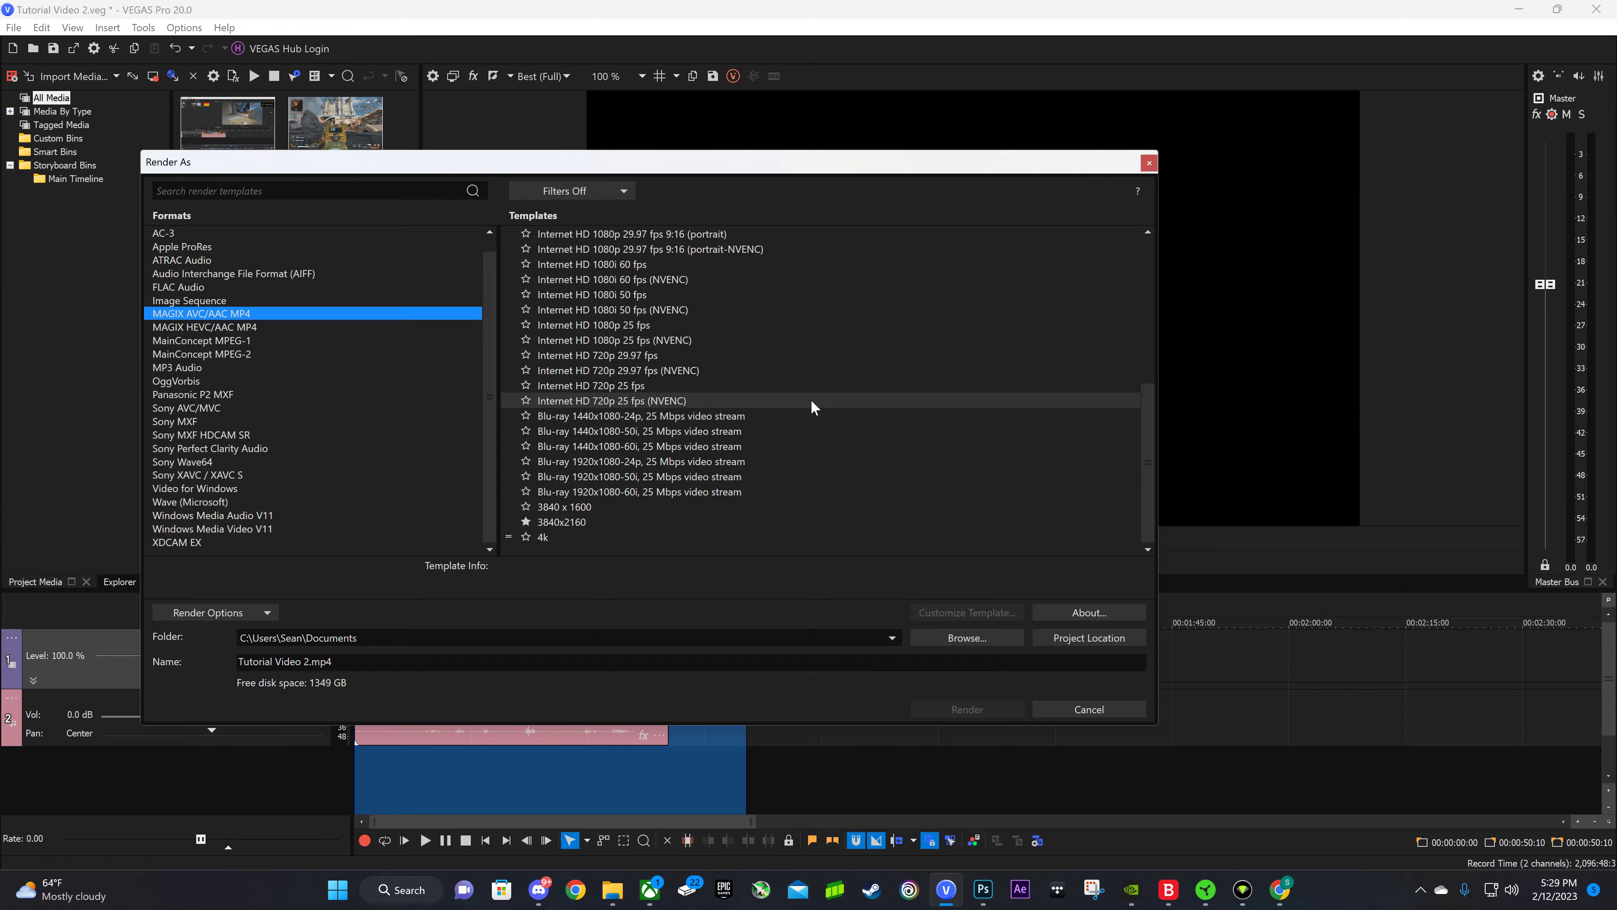
scroll(814, 401, "up", 6)
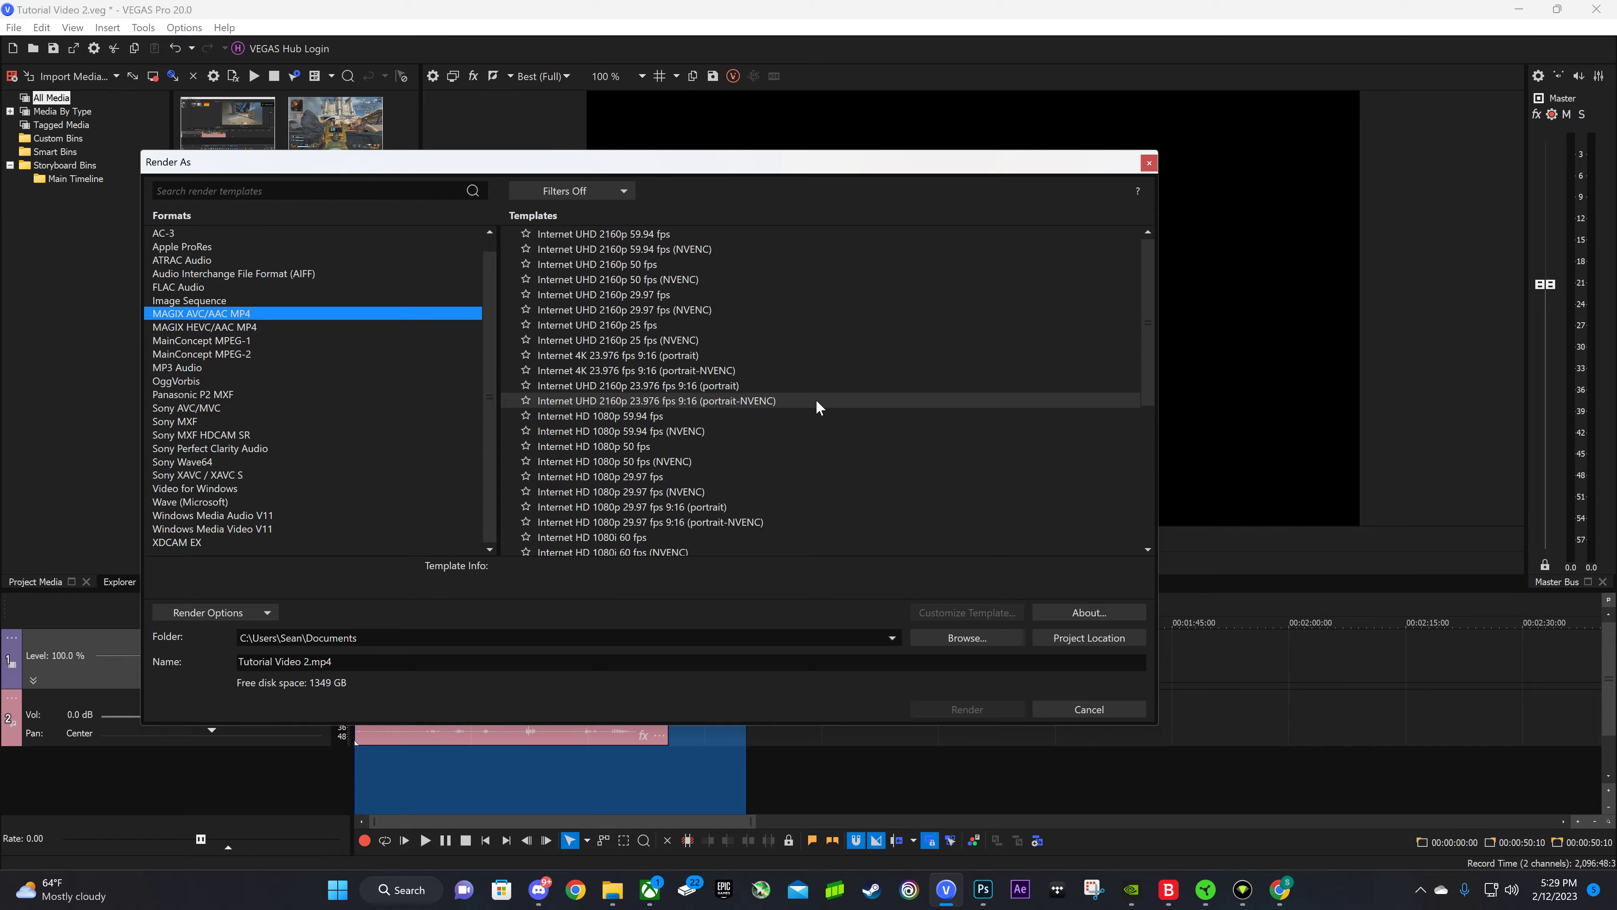
left_click(605, 233)
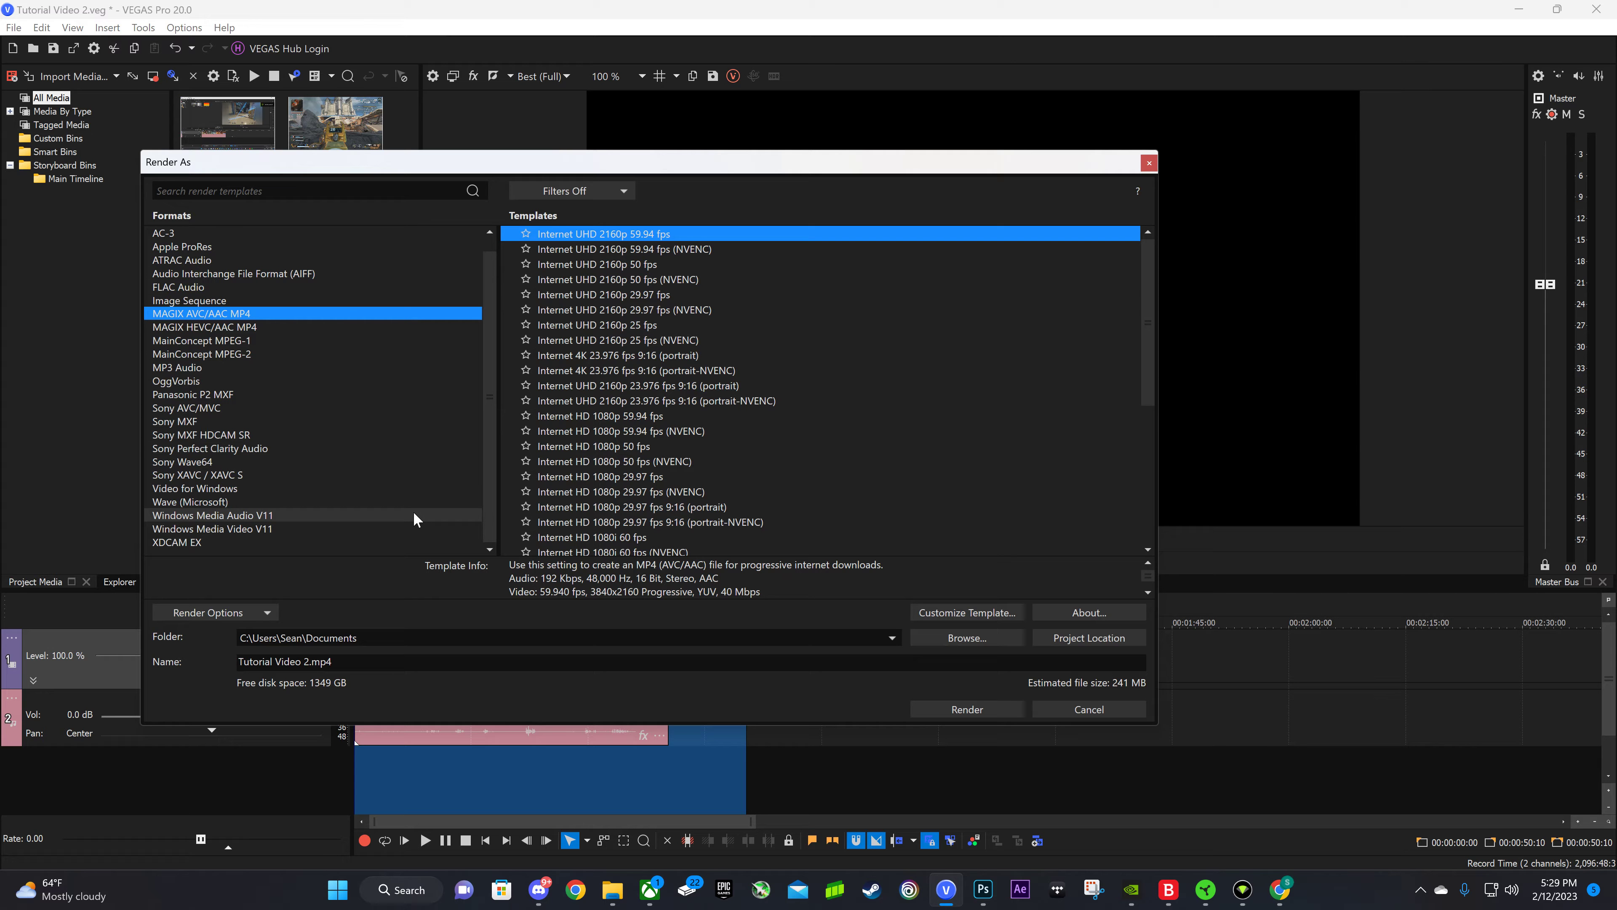
Customize the selected render template, choosing a custom frame size and the High profile.
left_click(947, 613)
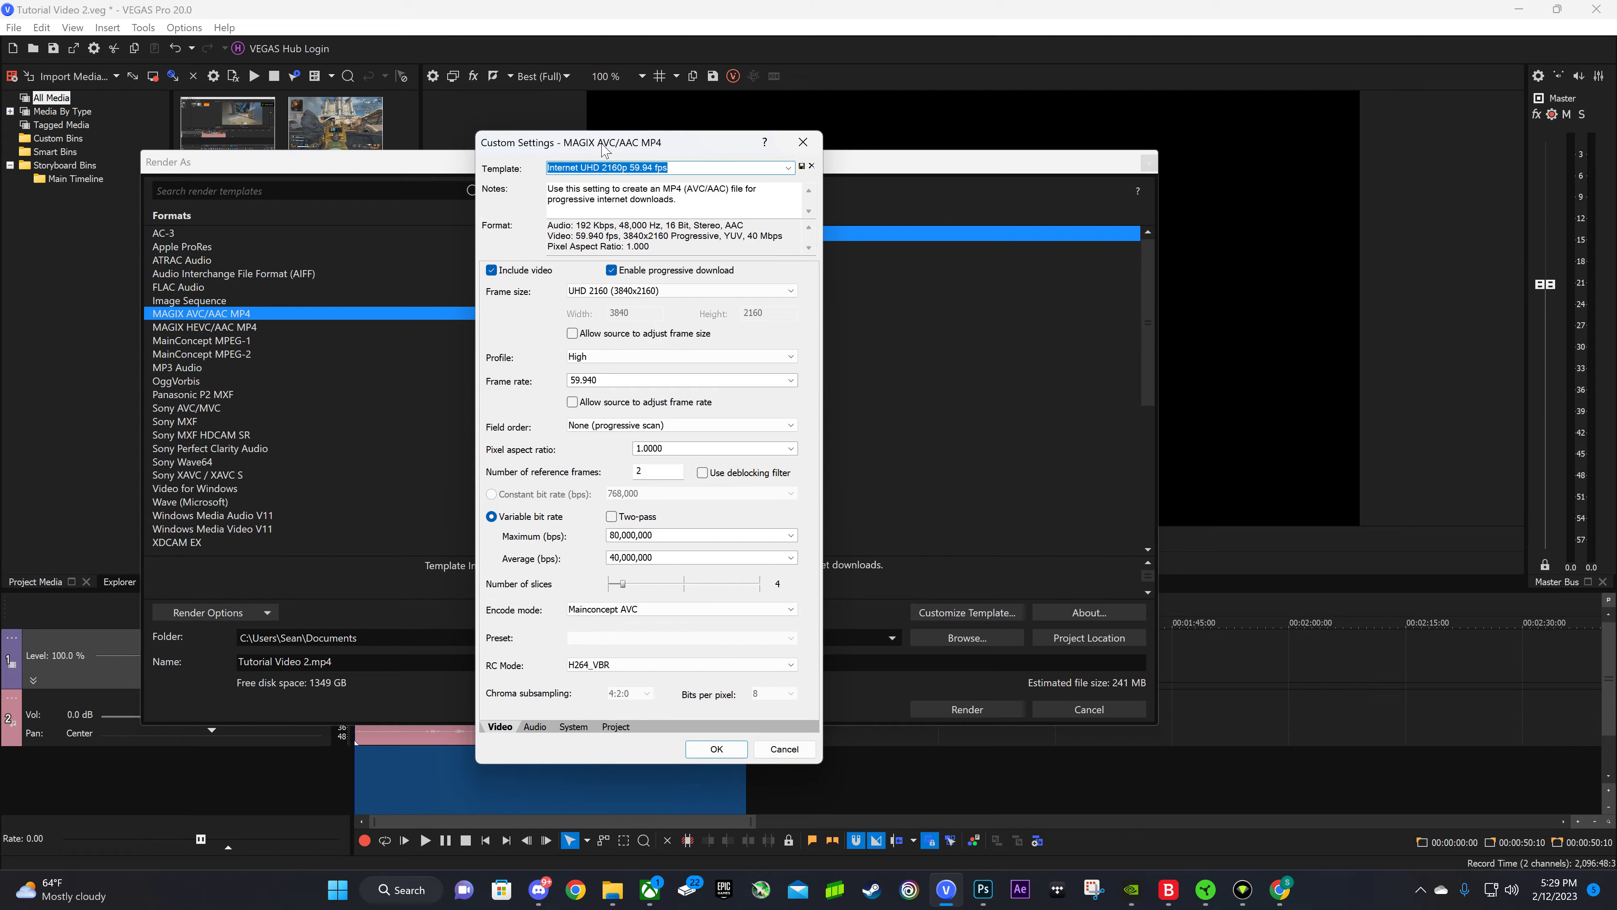
left_click_drag(588, 141, 724, 184)
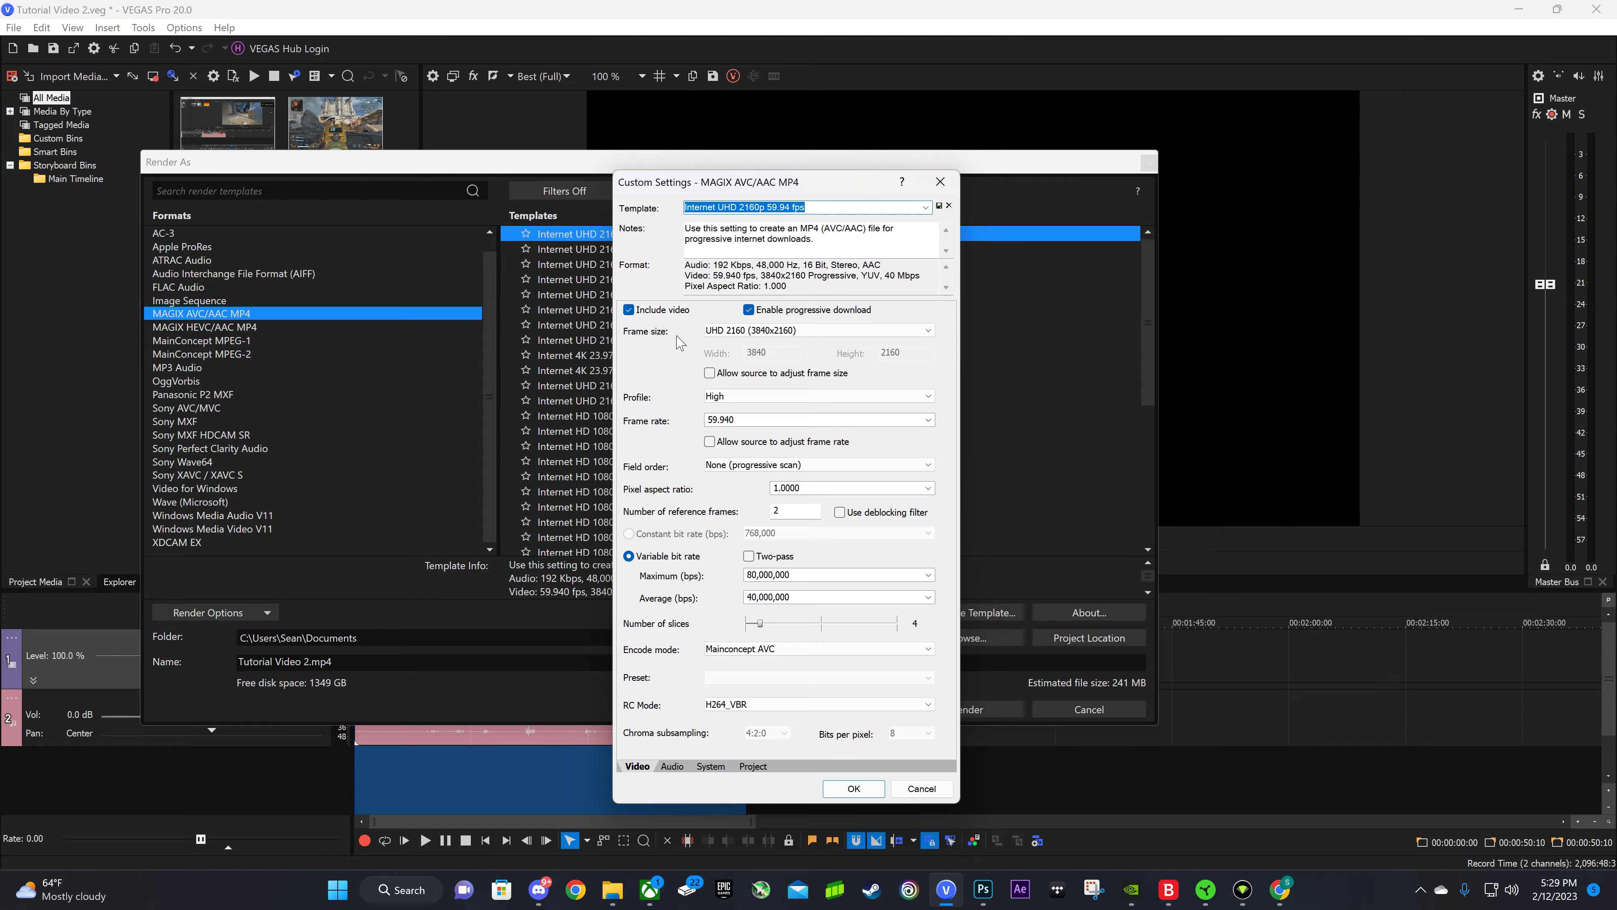
left_click(769, 333)
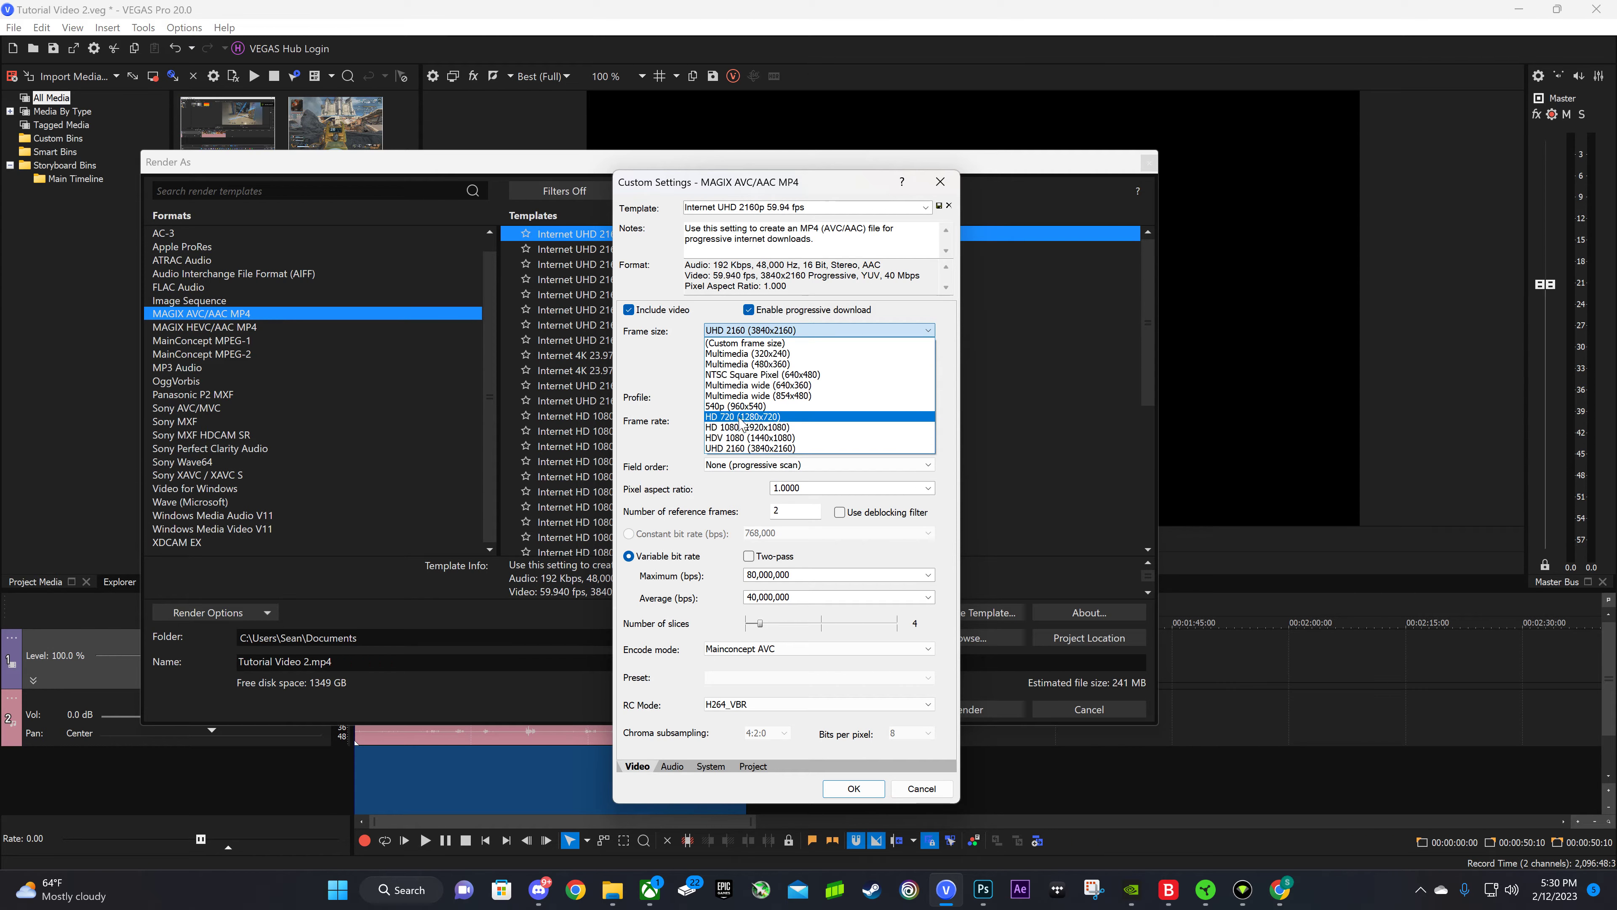
left_click(729, 343)
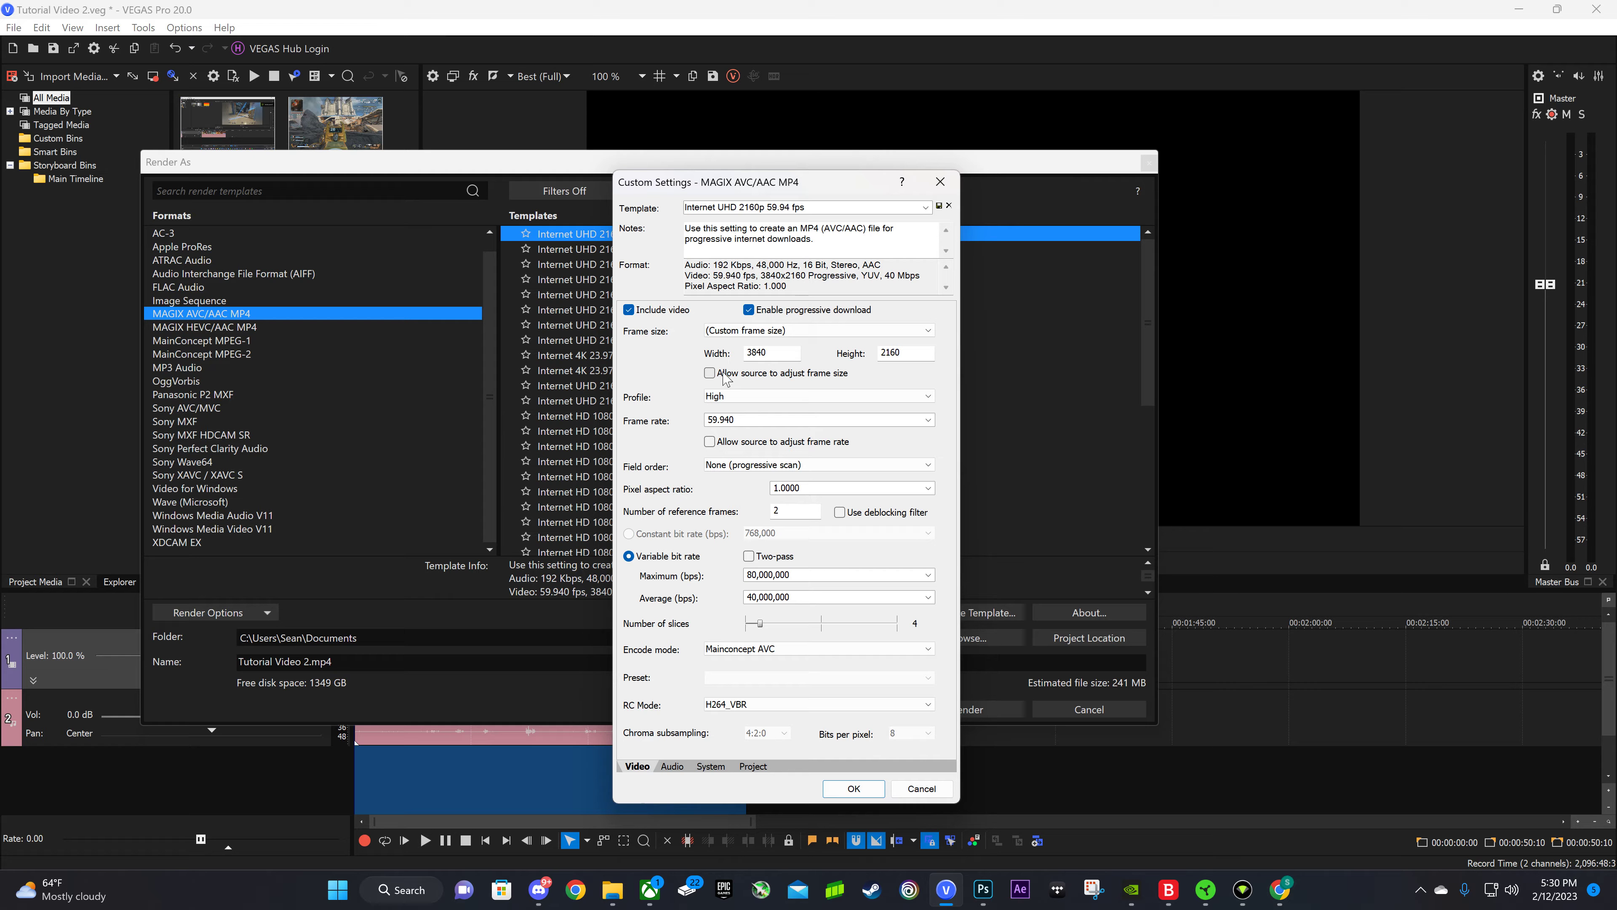
left_click_drag(700, 188, 667, 158)
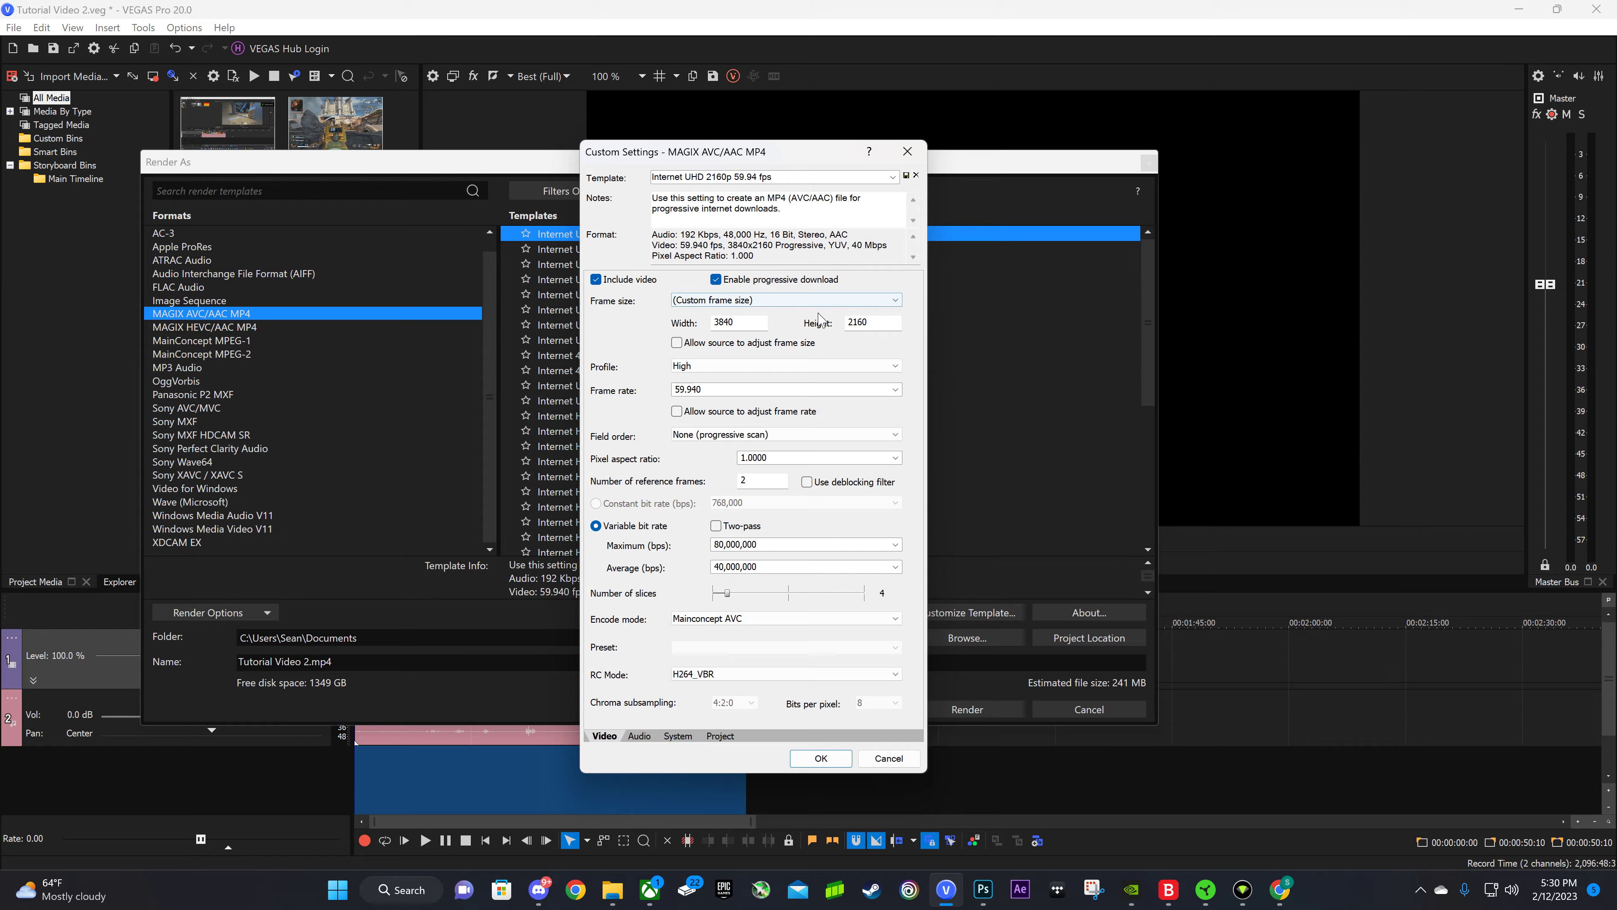
left_click(723, 371)
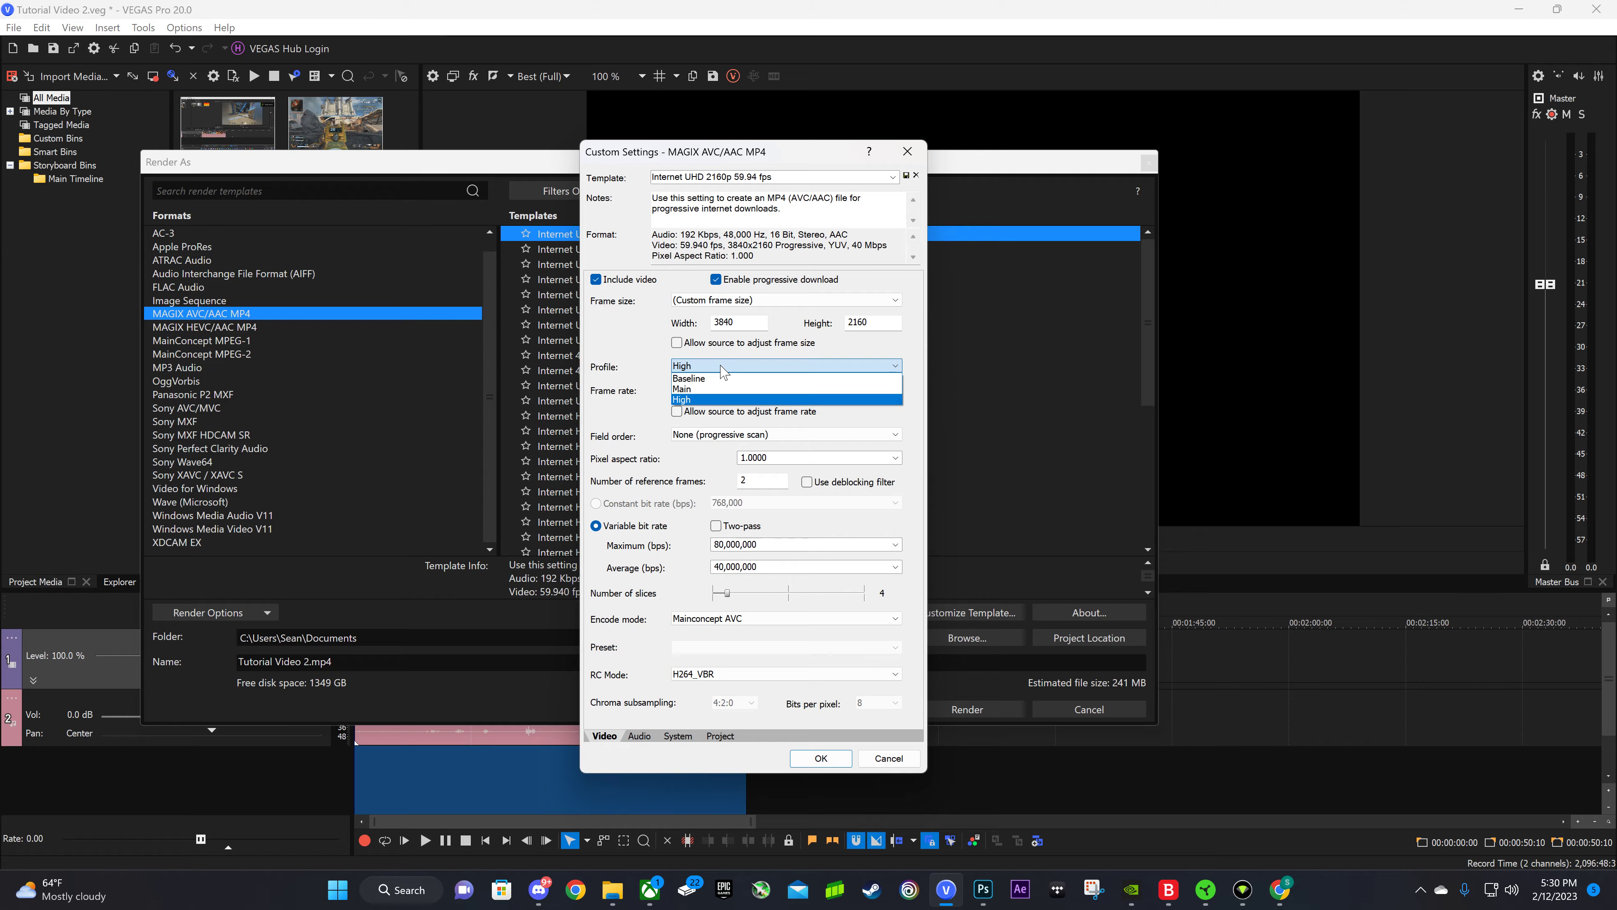
left_click(688, 399)
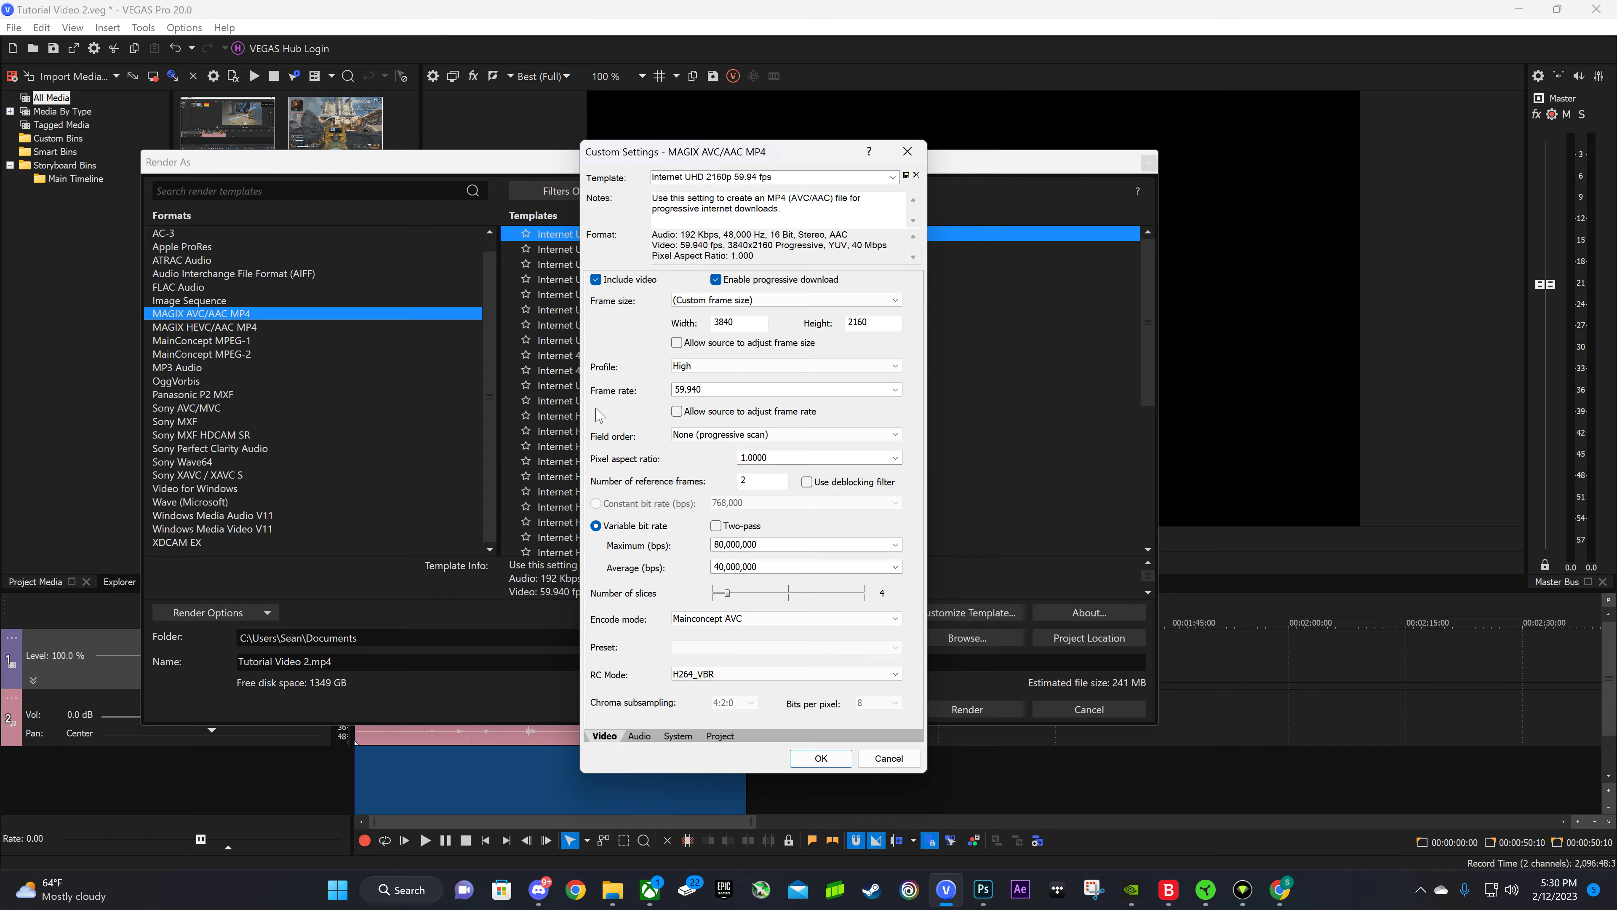
Set the video frame rate to 60.000000 and choose a pixel aspect ratio of 1.0000.
key("Tab")
type("6")
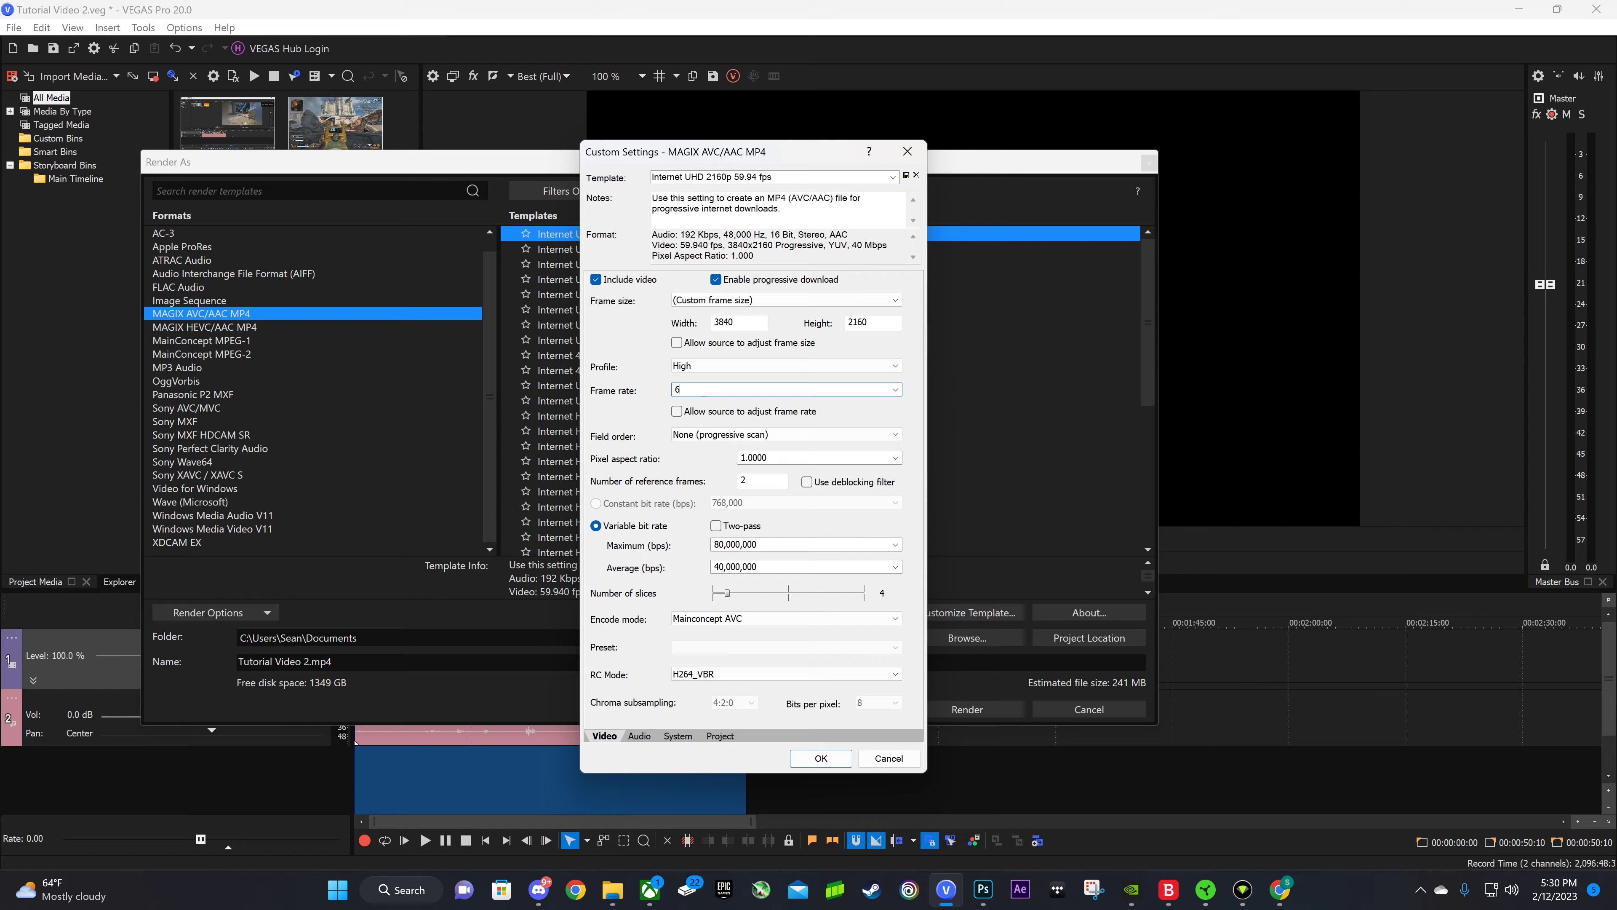
type("0.00")
key("Tab")
key("Tab")
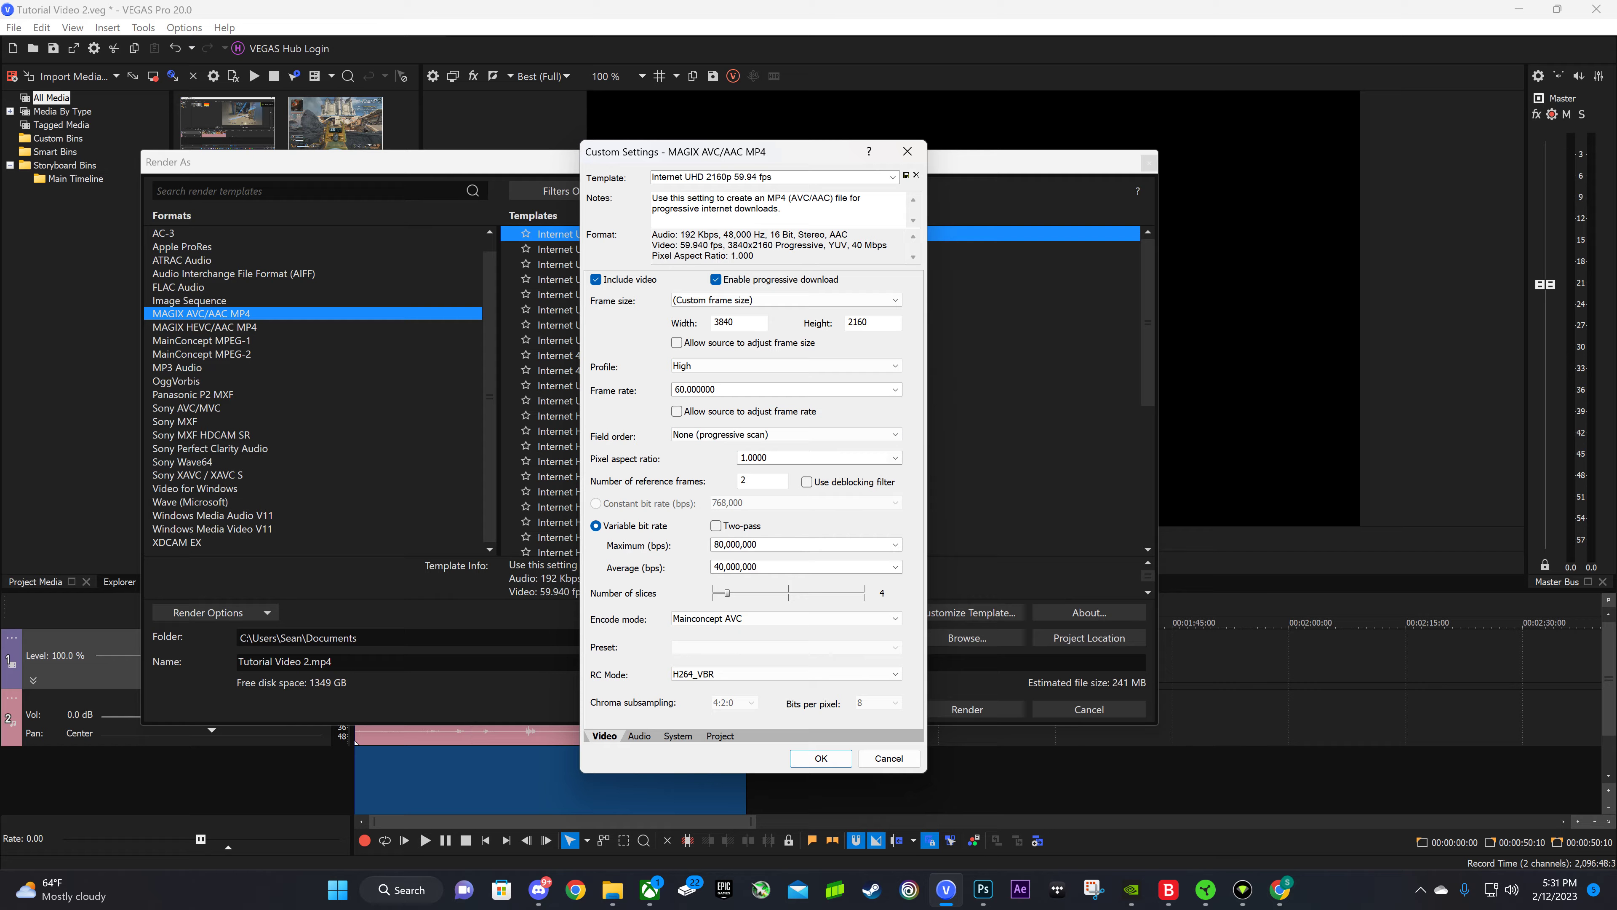
left_click(896, 457)
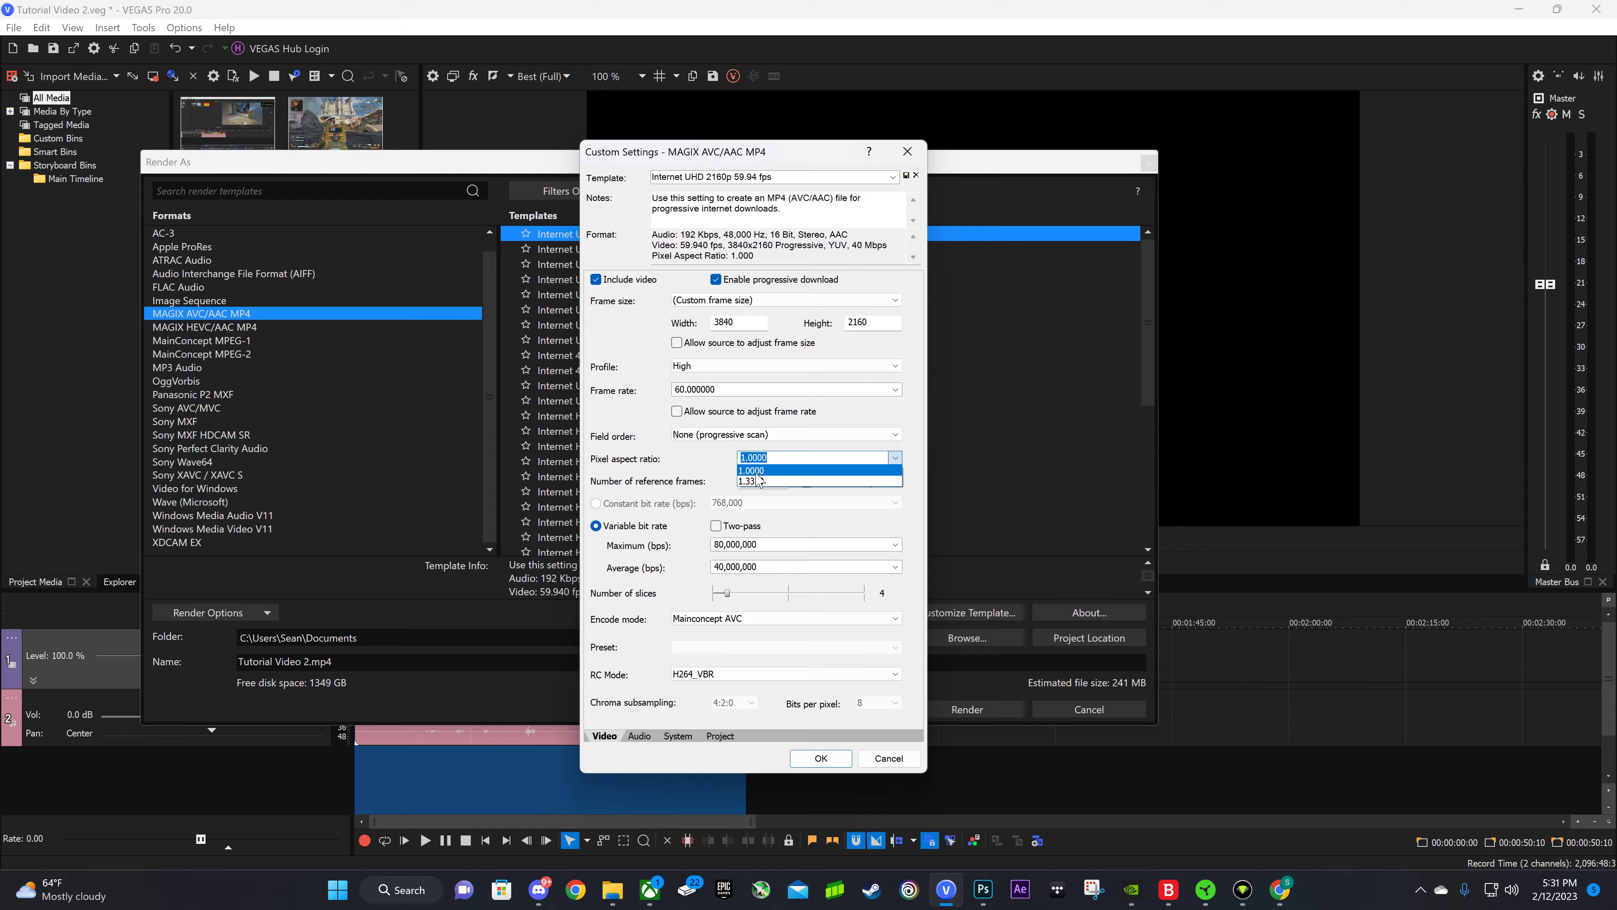
left_click(756, 474)
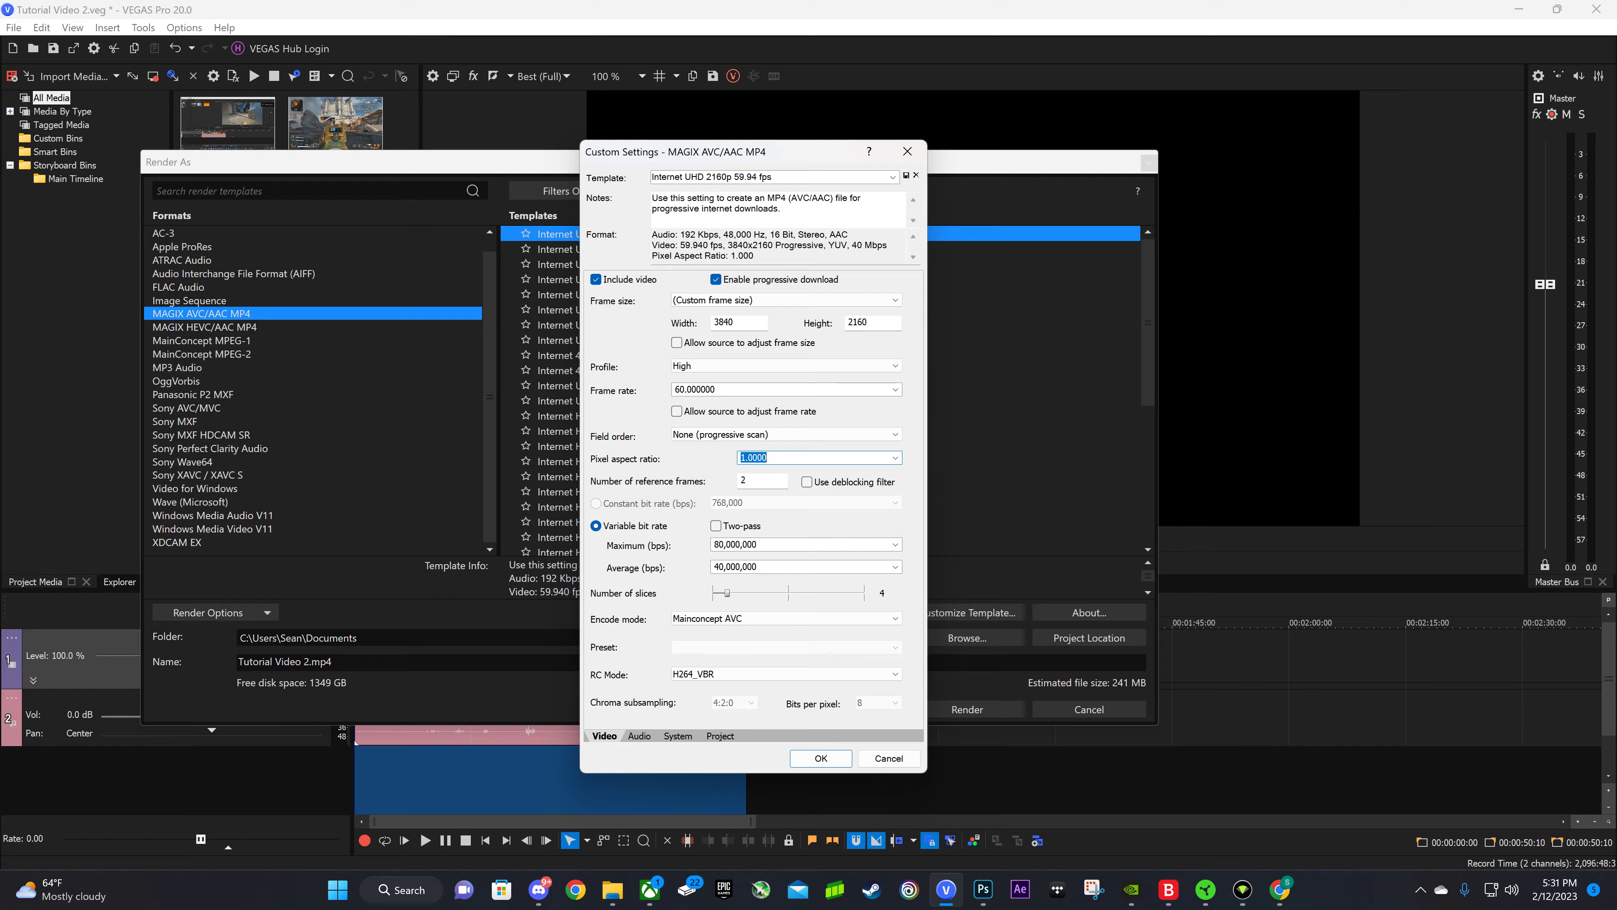
left_click(761, 481)
Set the maximum variable bit rate to 60,000,000 bps and enable two-pass encoding.
left_click(715, 566)
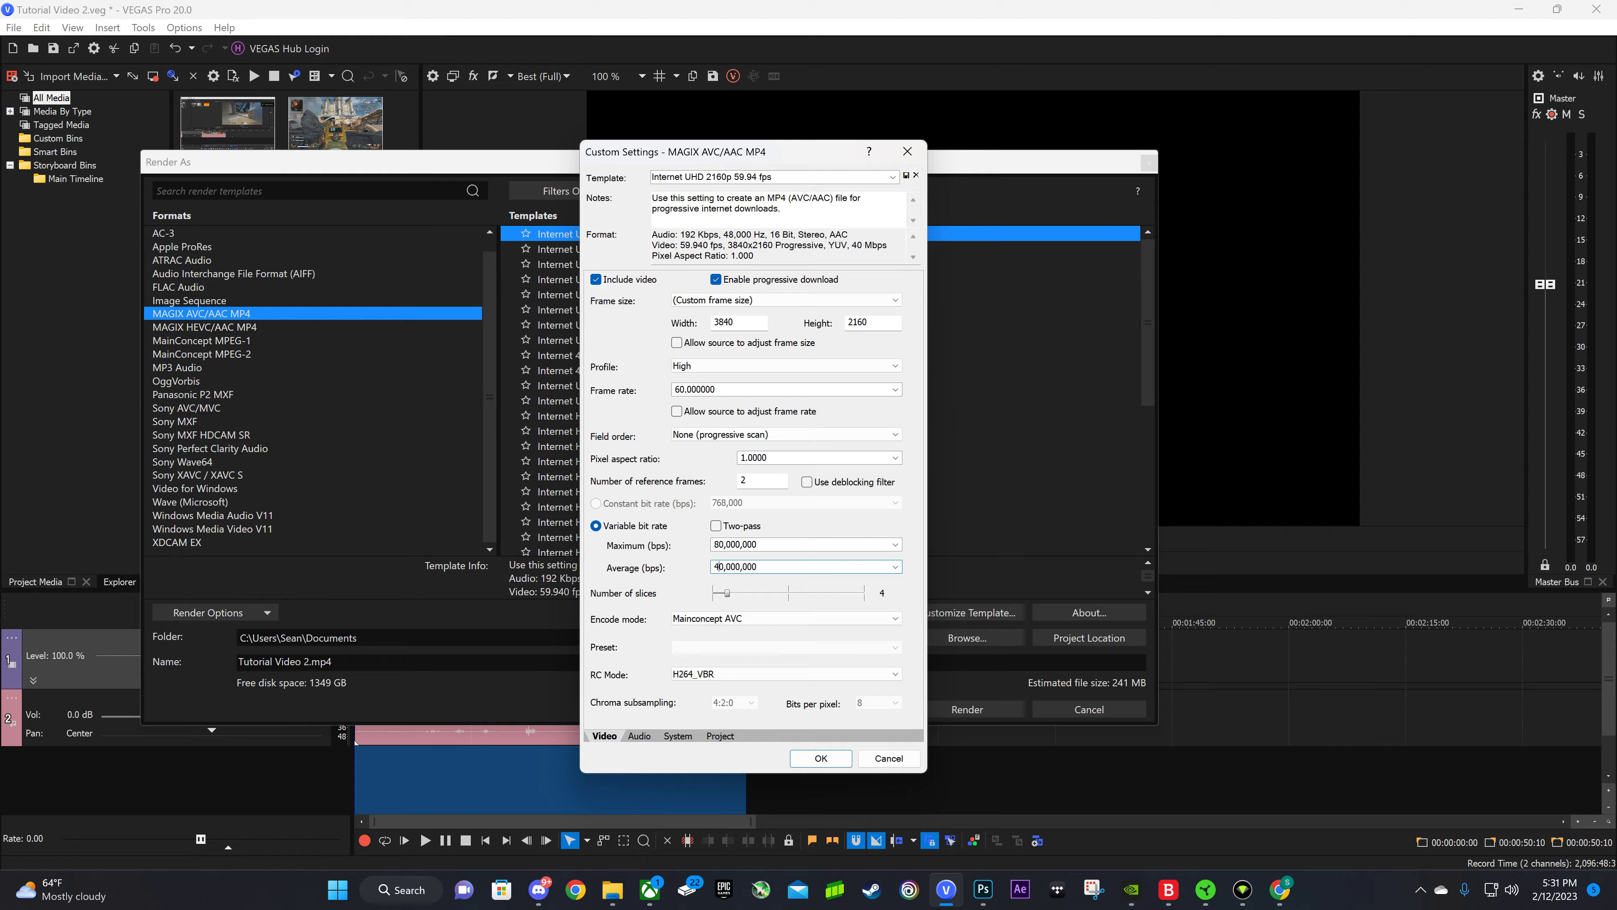
double_click(732, 544)
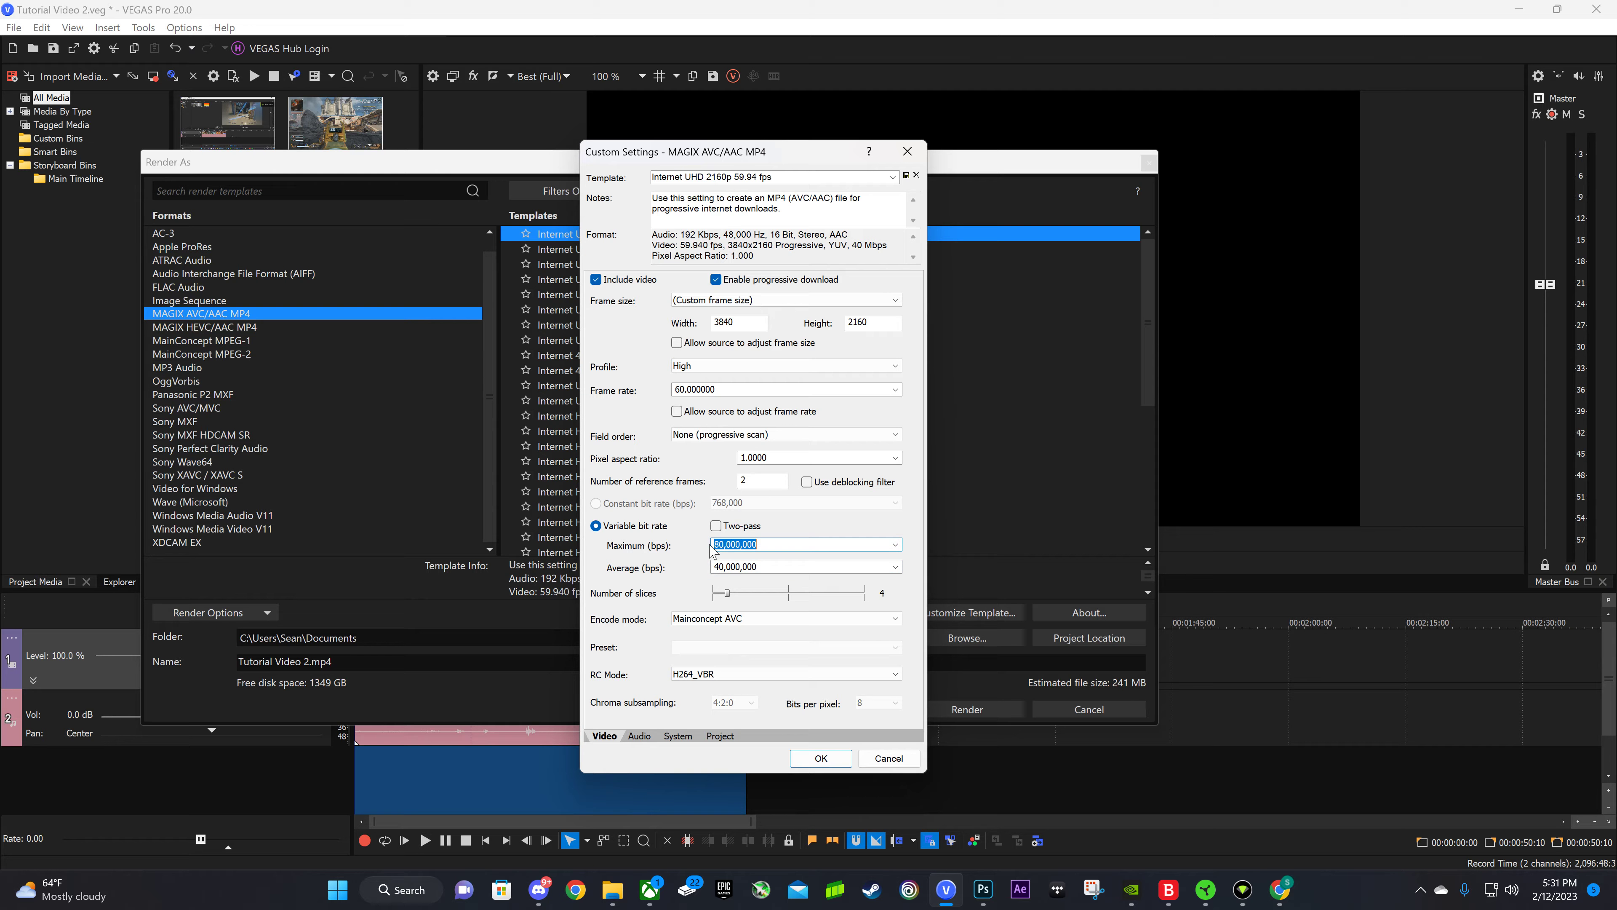
key("Home")
key("BackSpace")
type("6")
left_click(716, 526)
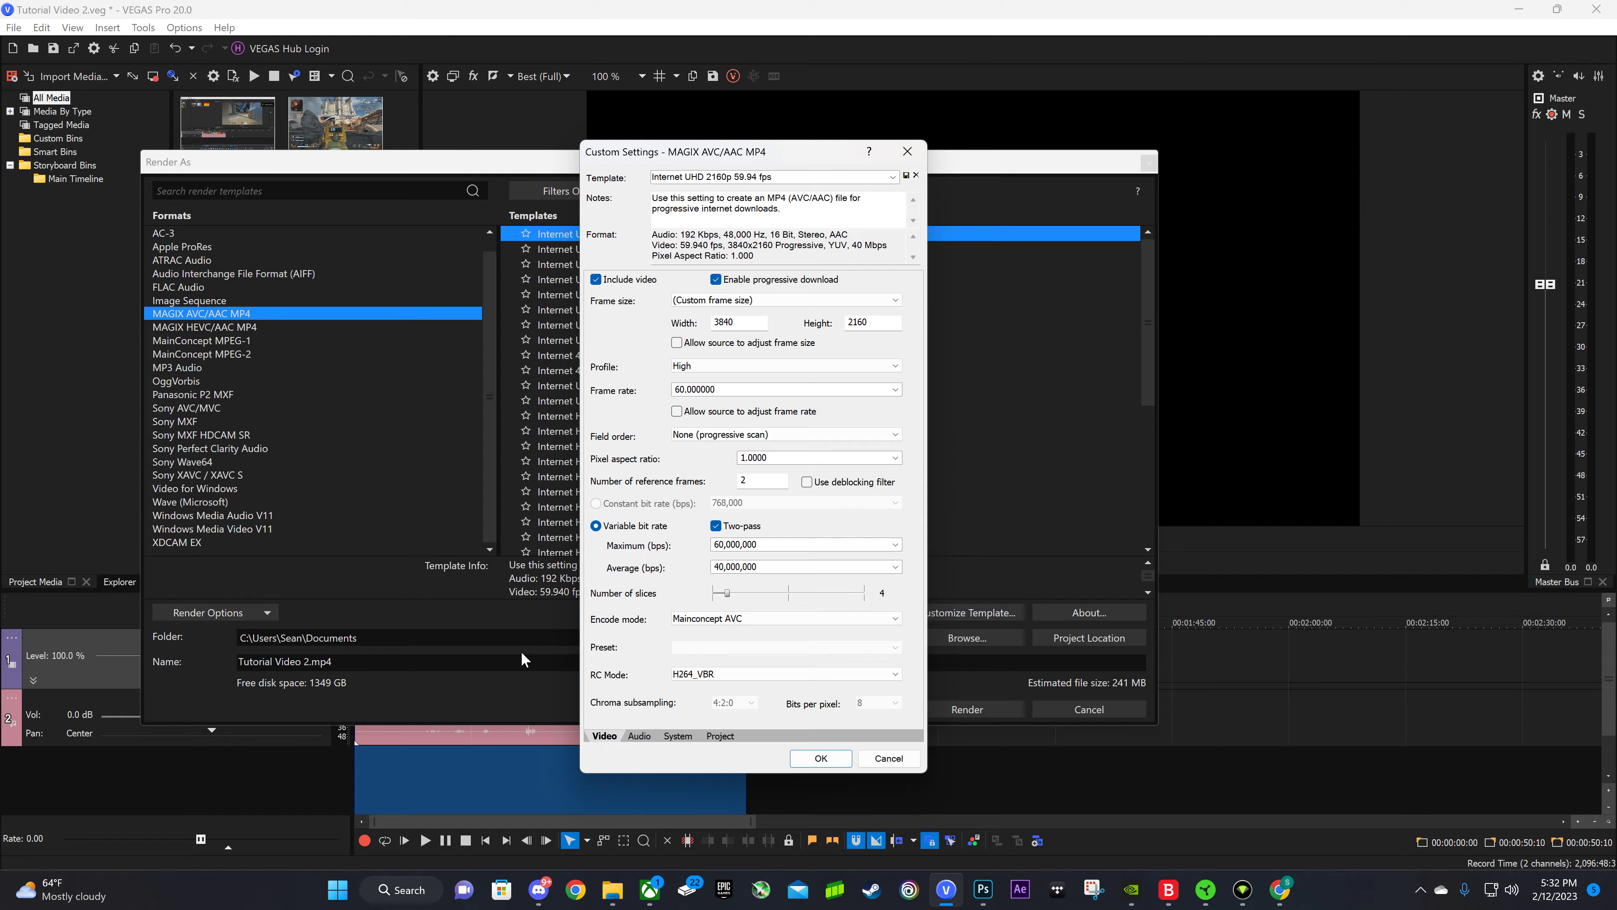
Compare the Mainconcept AVC and NV Encoder encode modes and choose NV Encoder.
left_click(689, 619)
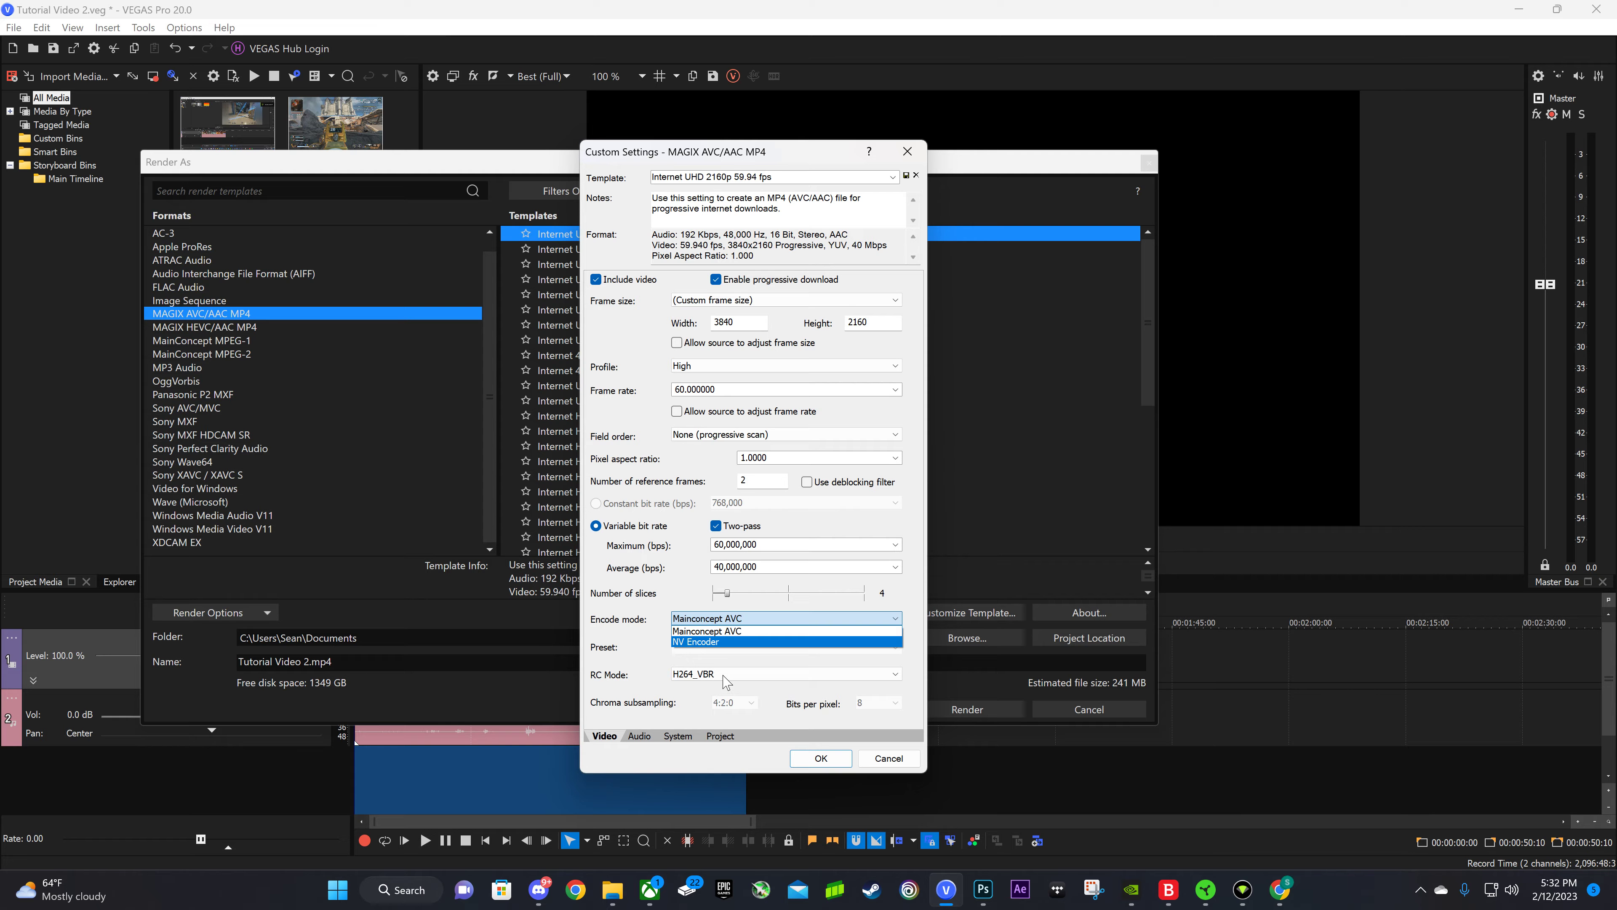
left_click(755, 636)
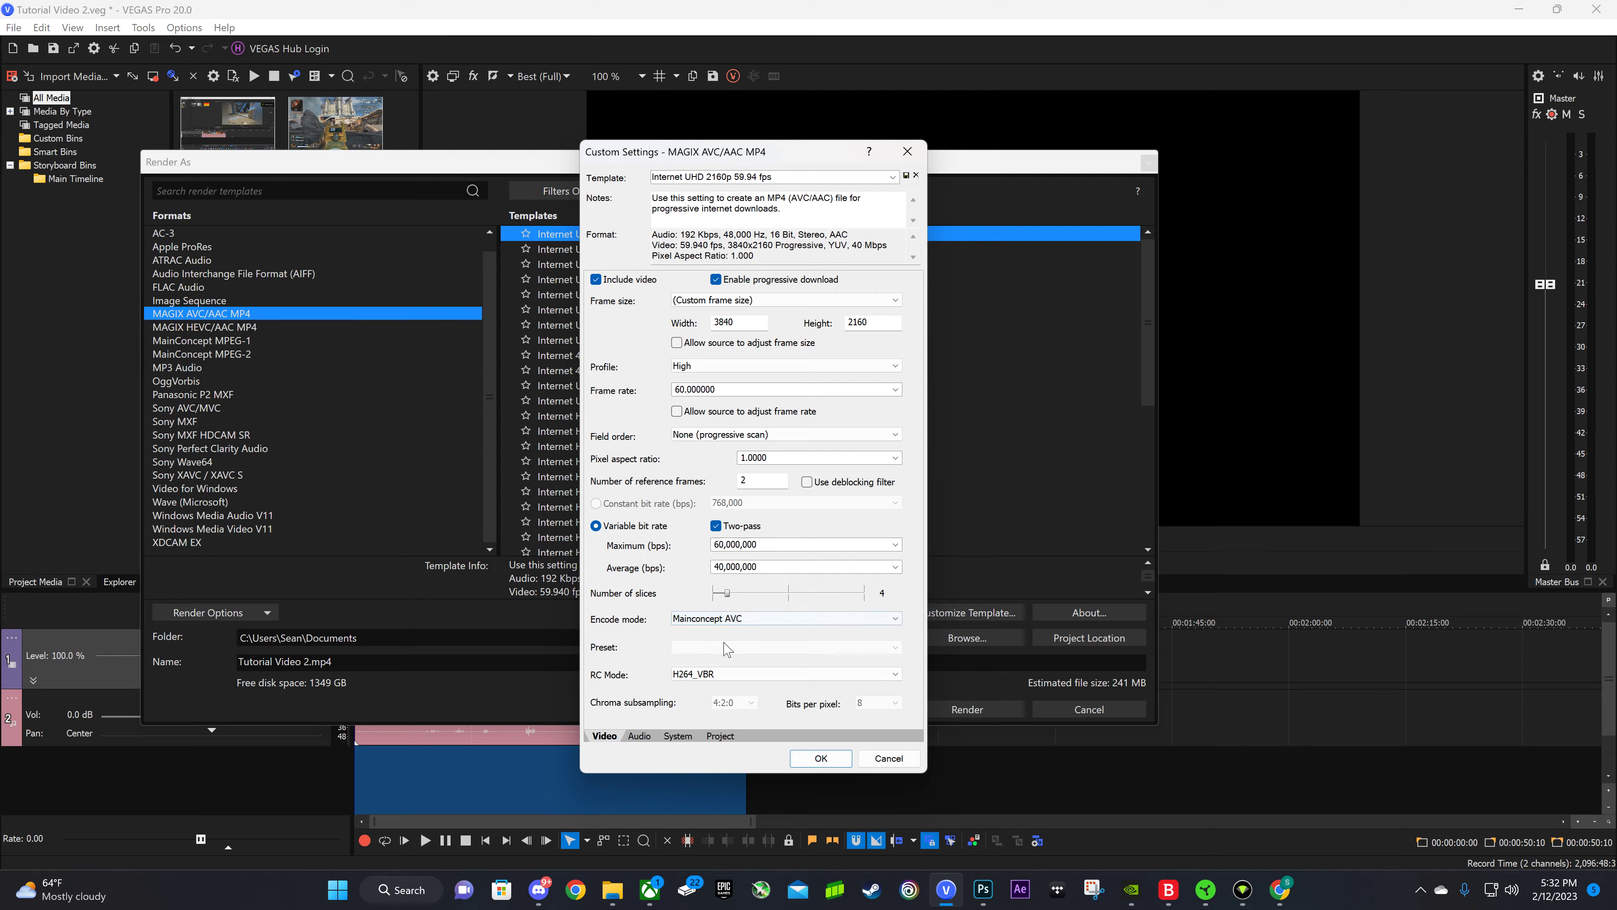
left_click(739, 622)
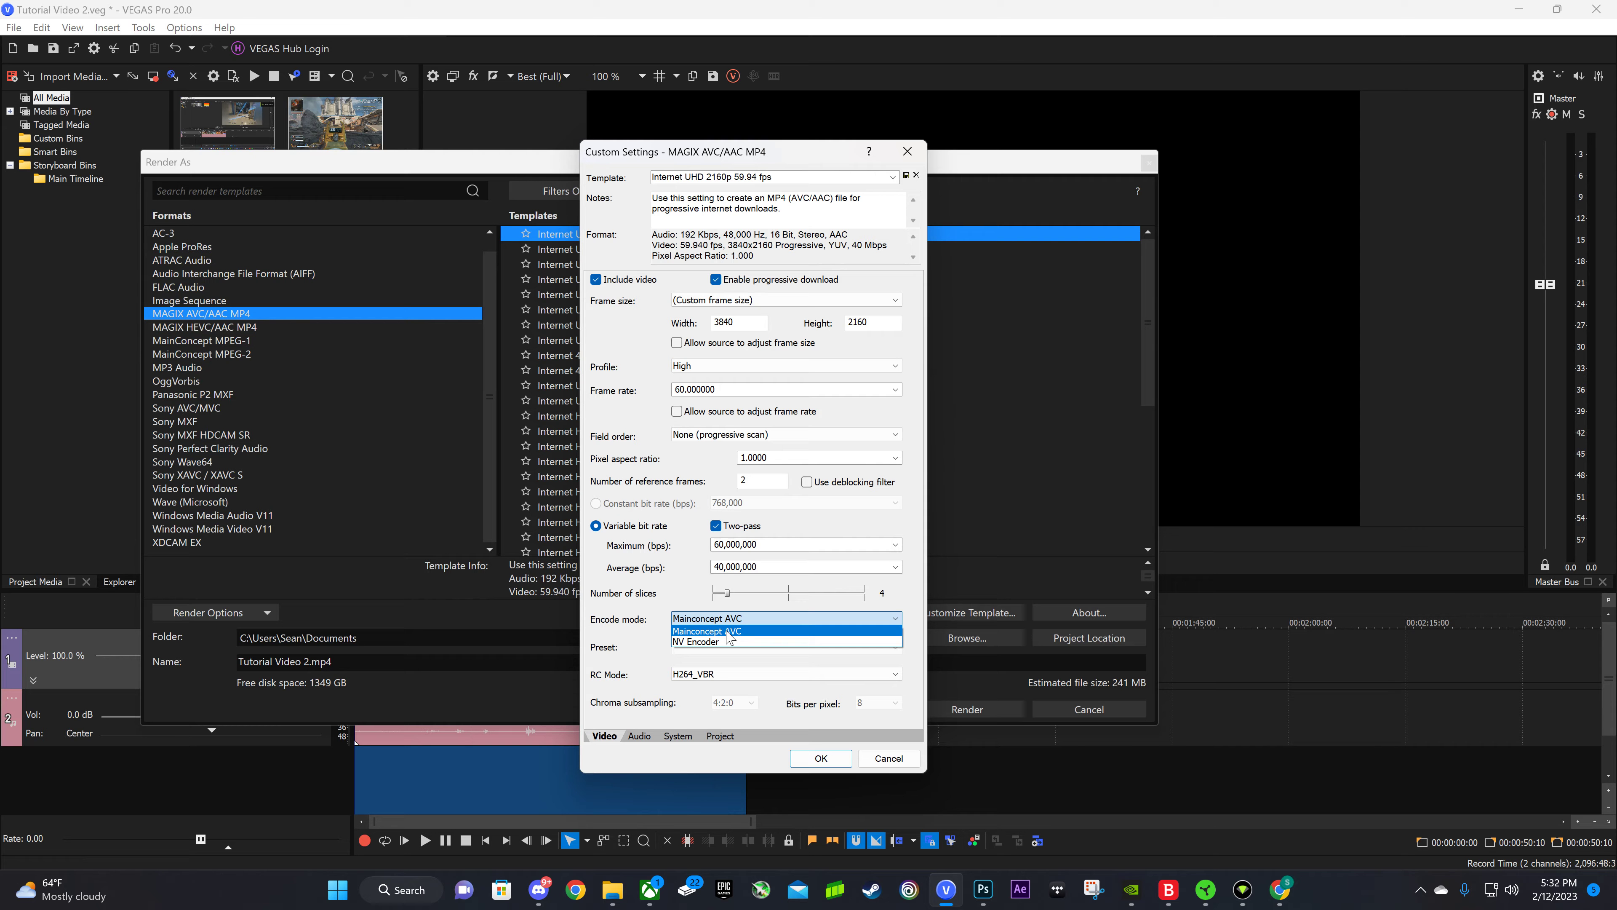
left_click(729, 641)
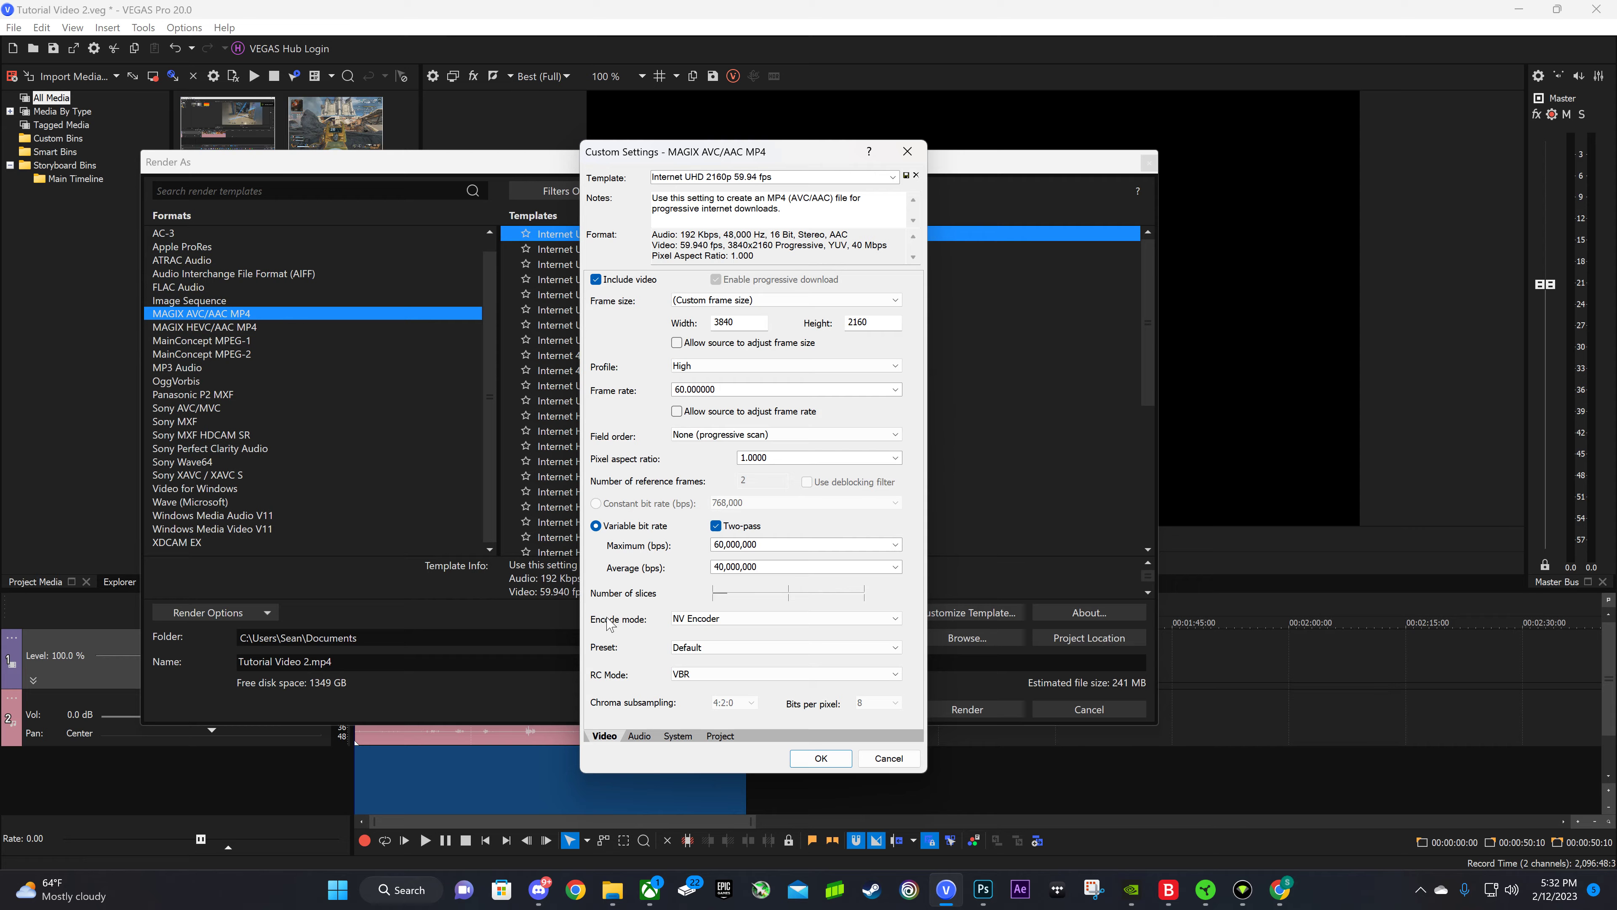
left_click(698, 620)
left_click(714, 643)
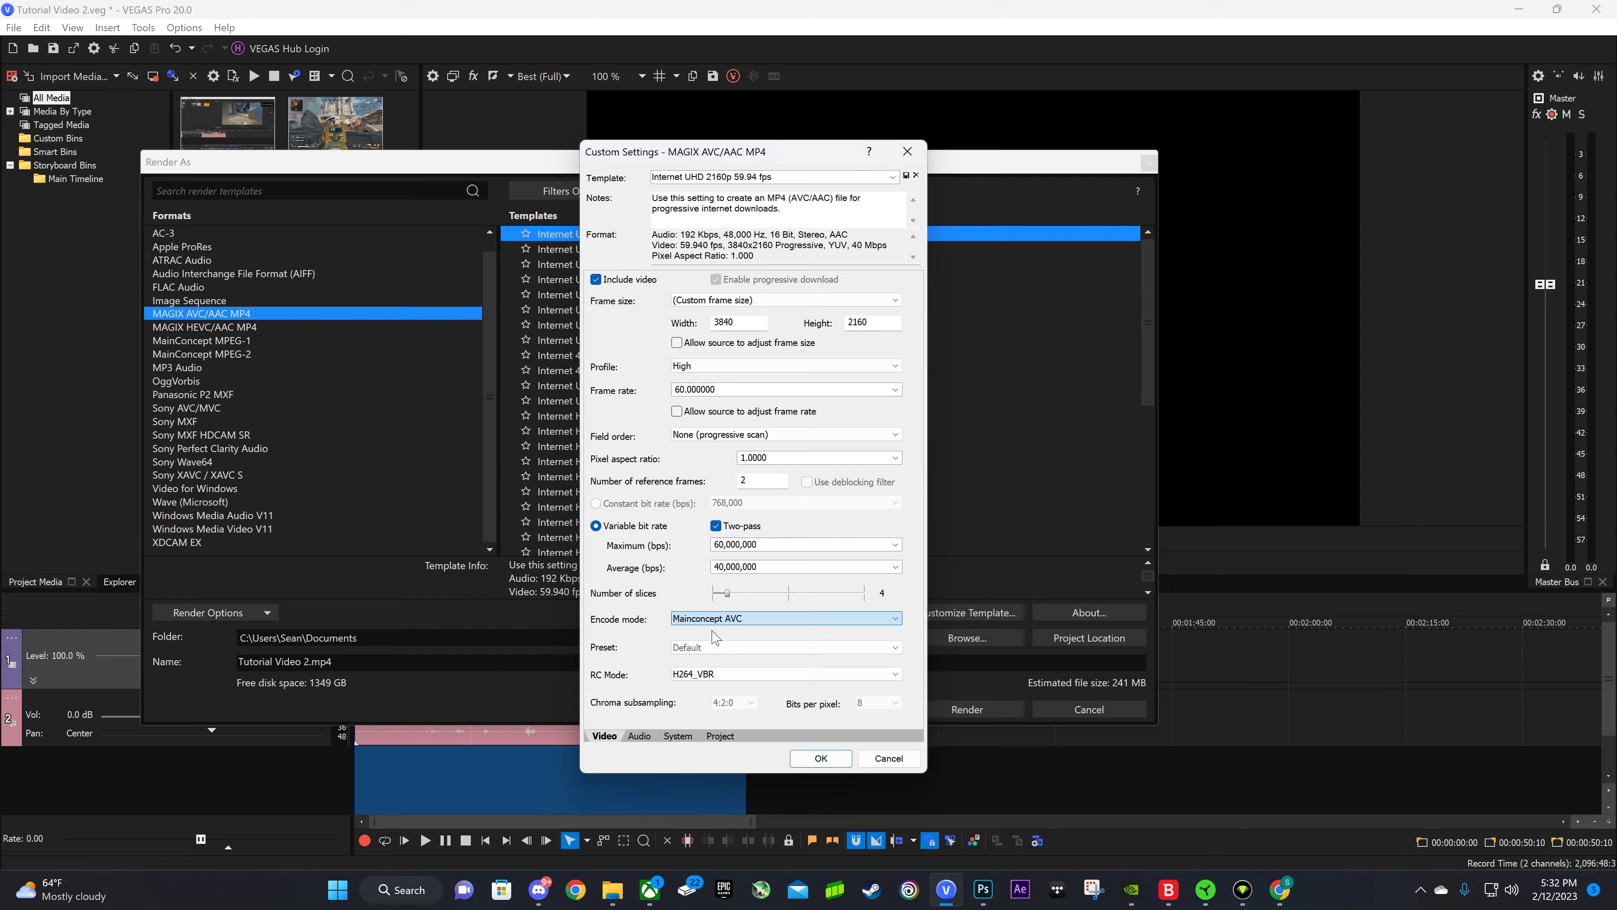
left_click(715, 618)
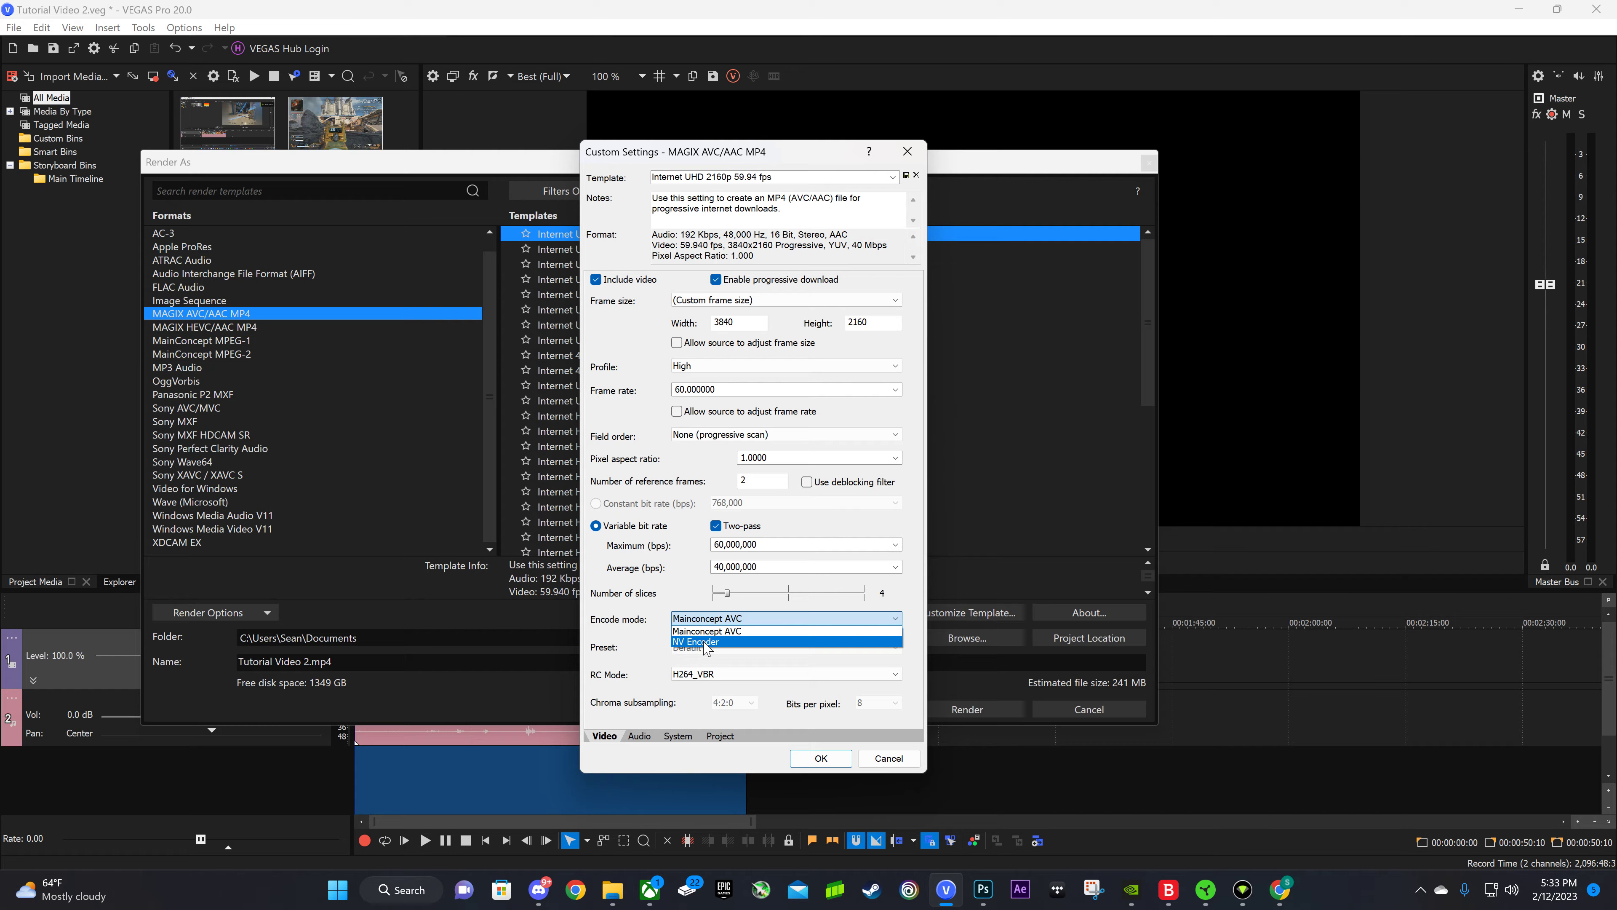
left_click(705, 644)
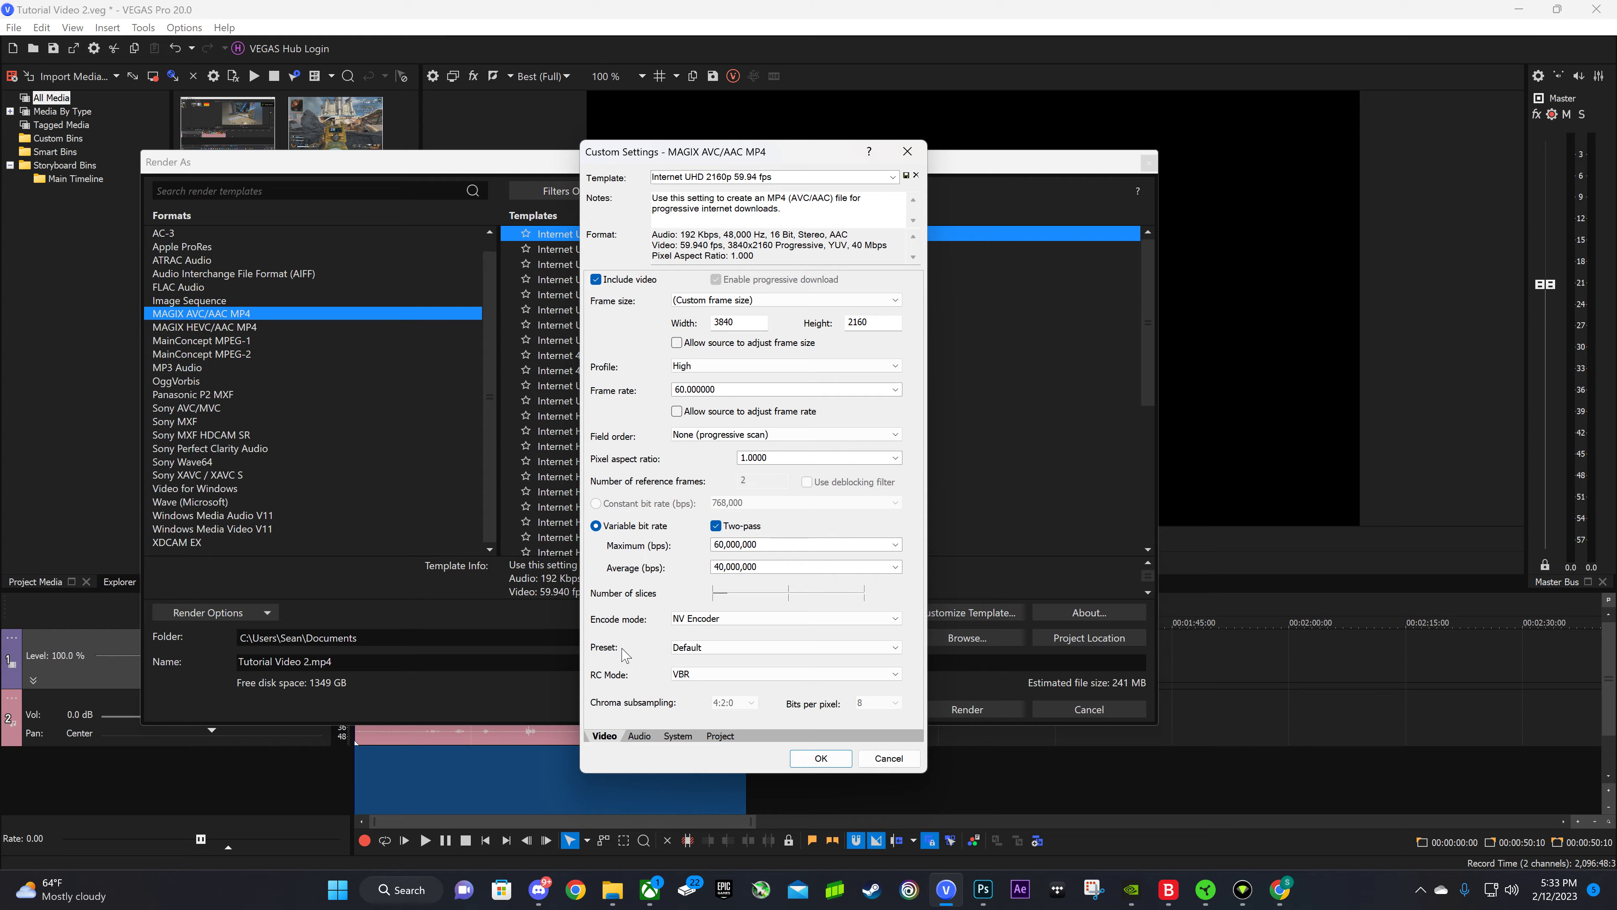
left_click(681, 622)
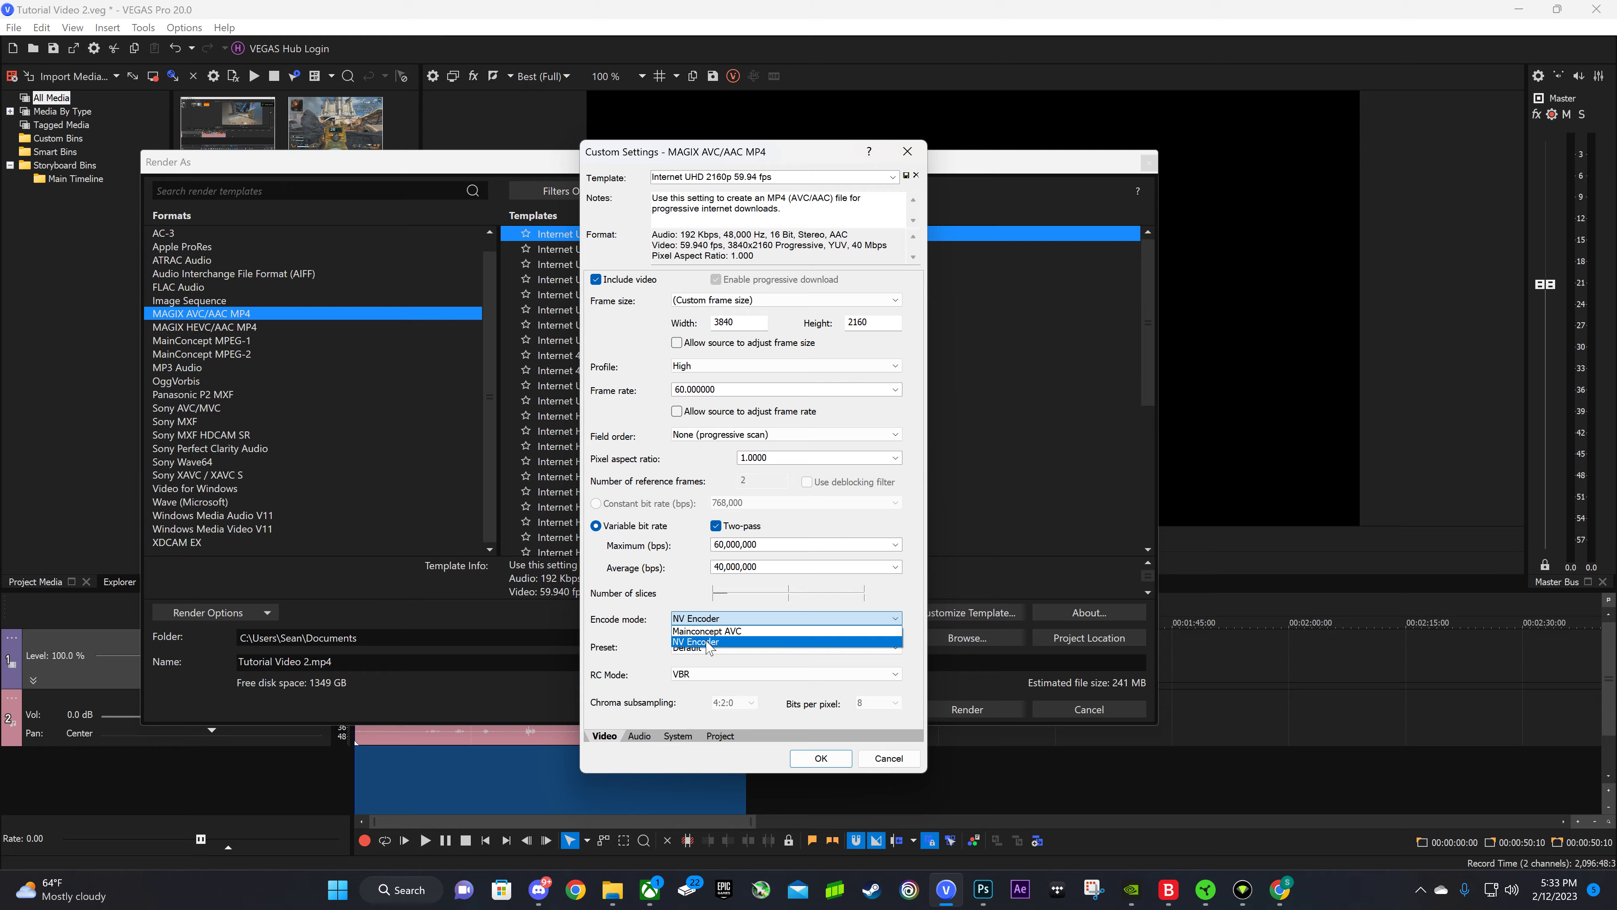
left_click(706, 642)
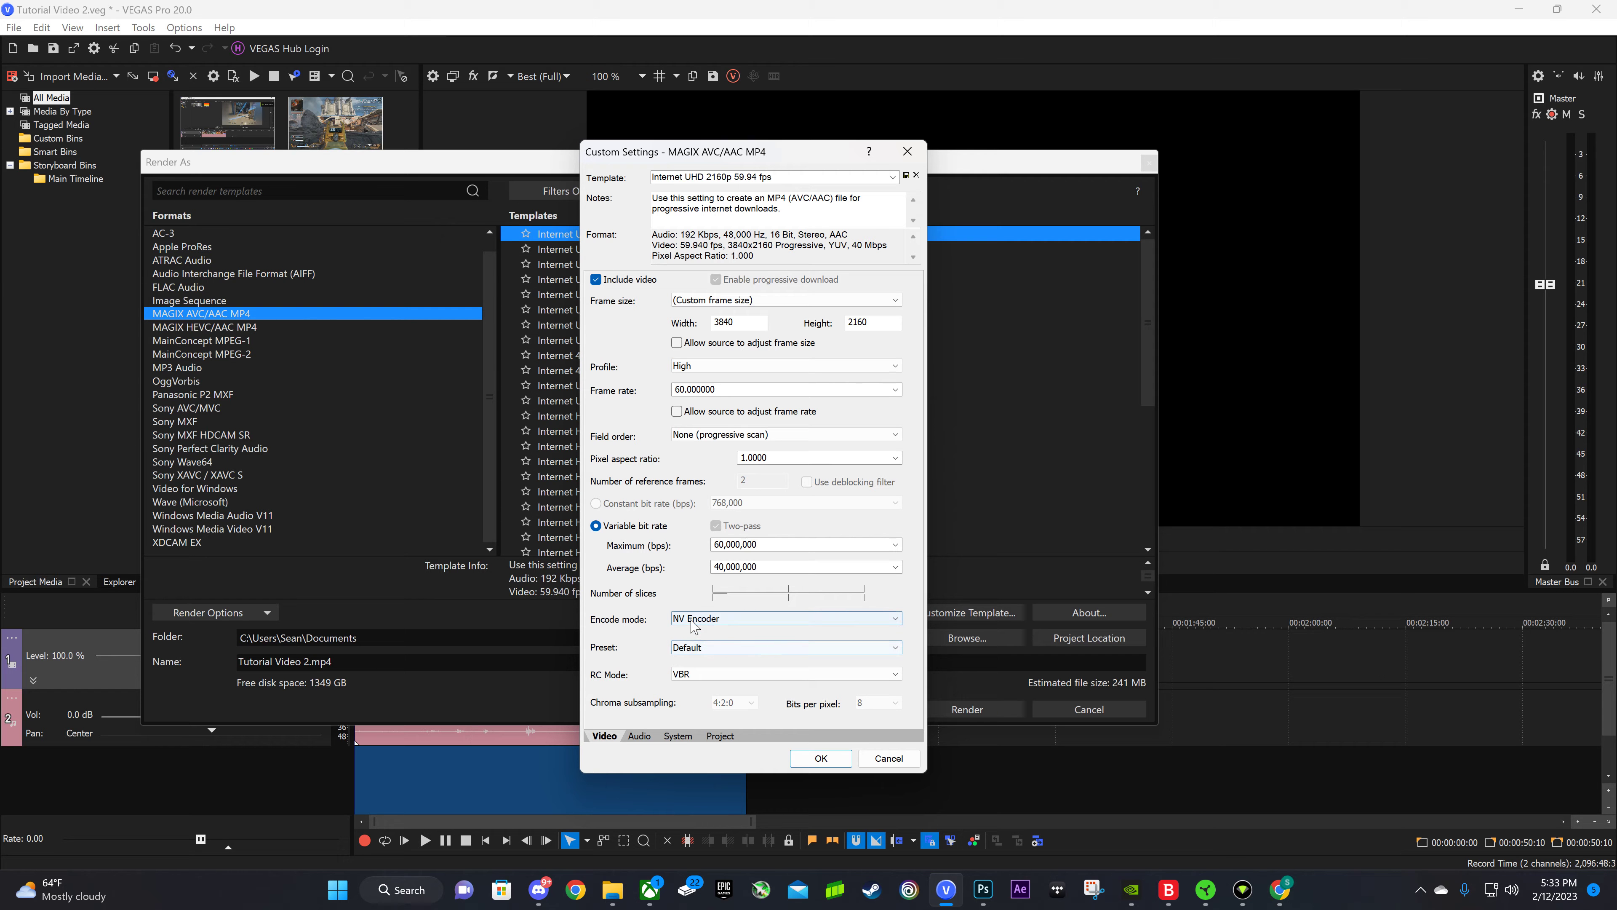
Choose the High quality encoder preset and set the RC mode to VBR - high quality.
left_click(710, 647)
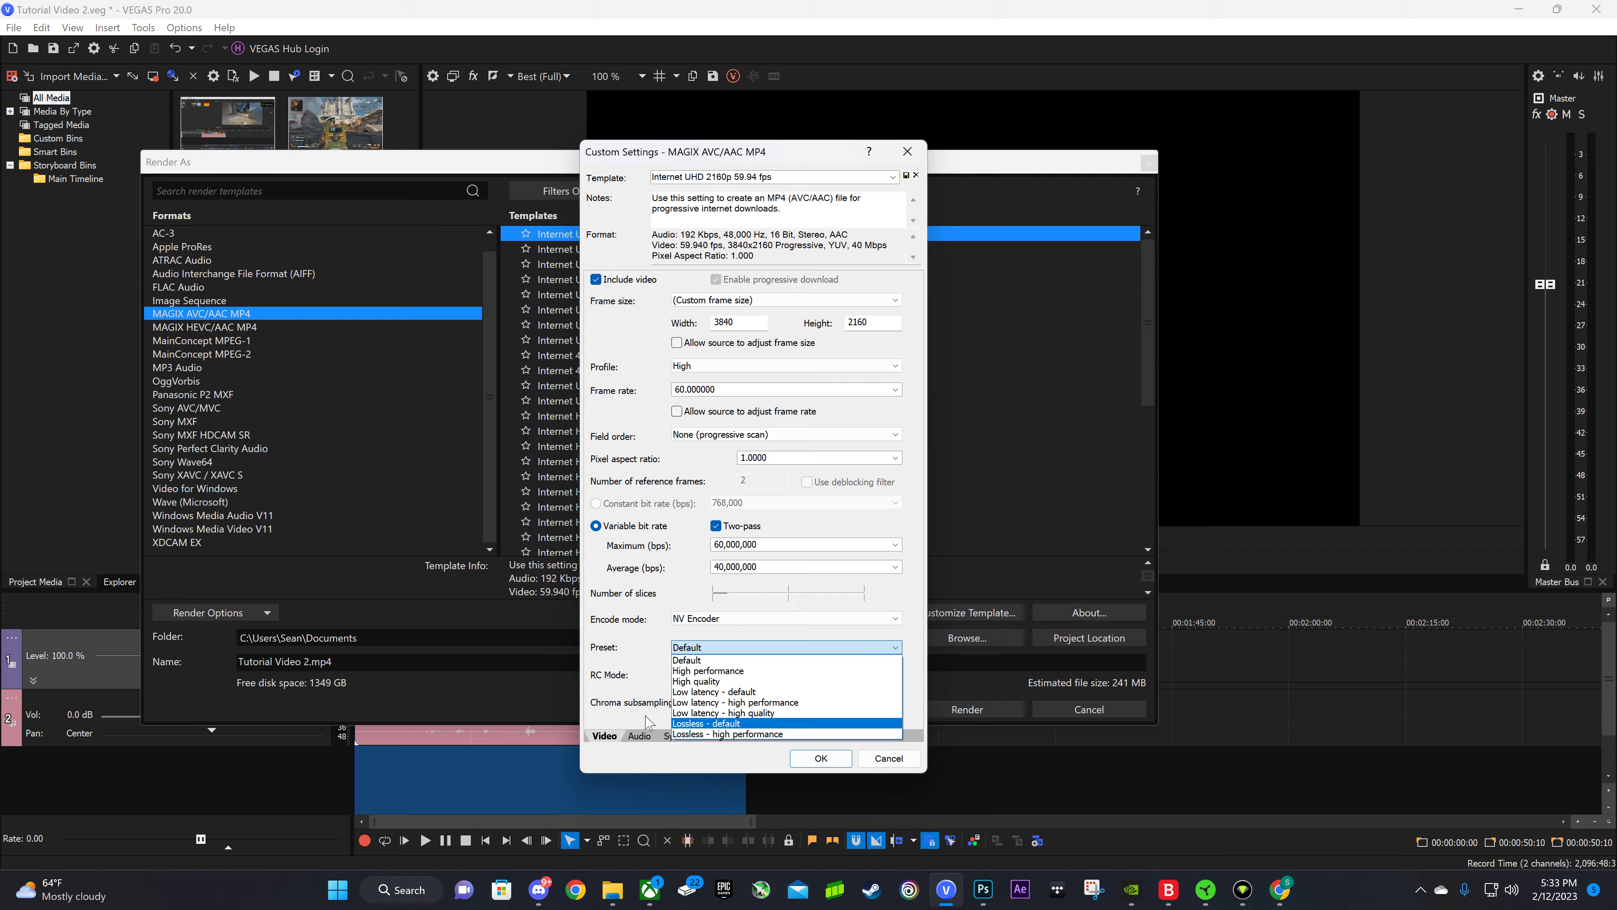
left_click(686, 681)
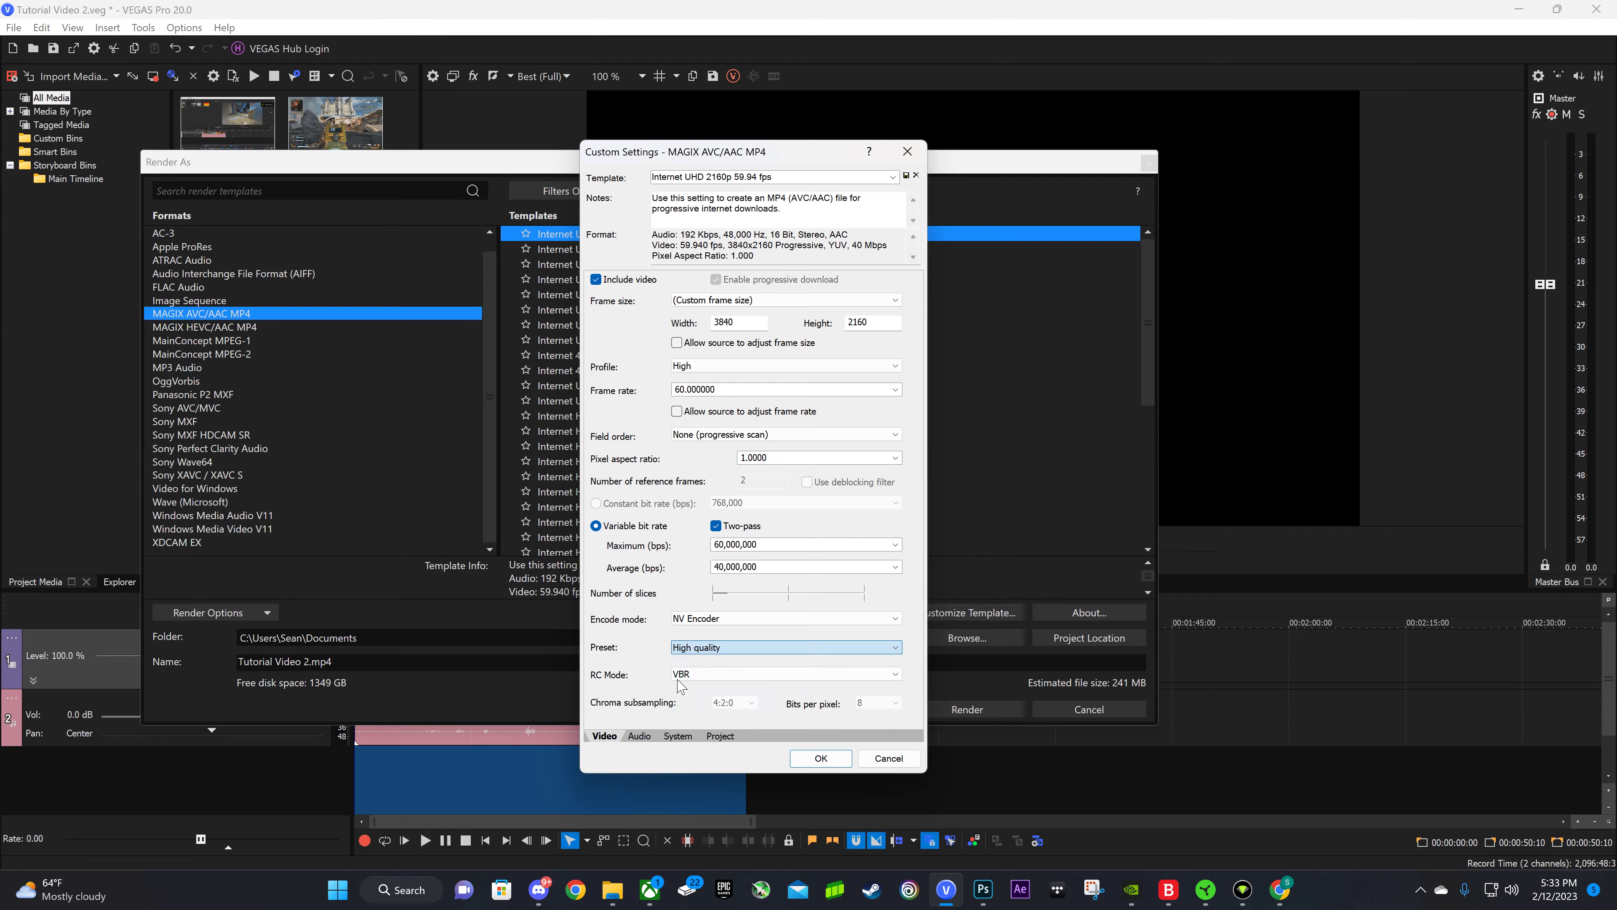
left_click(687, 651)
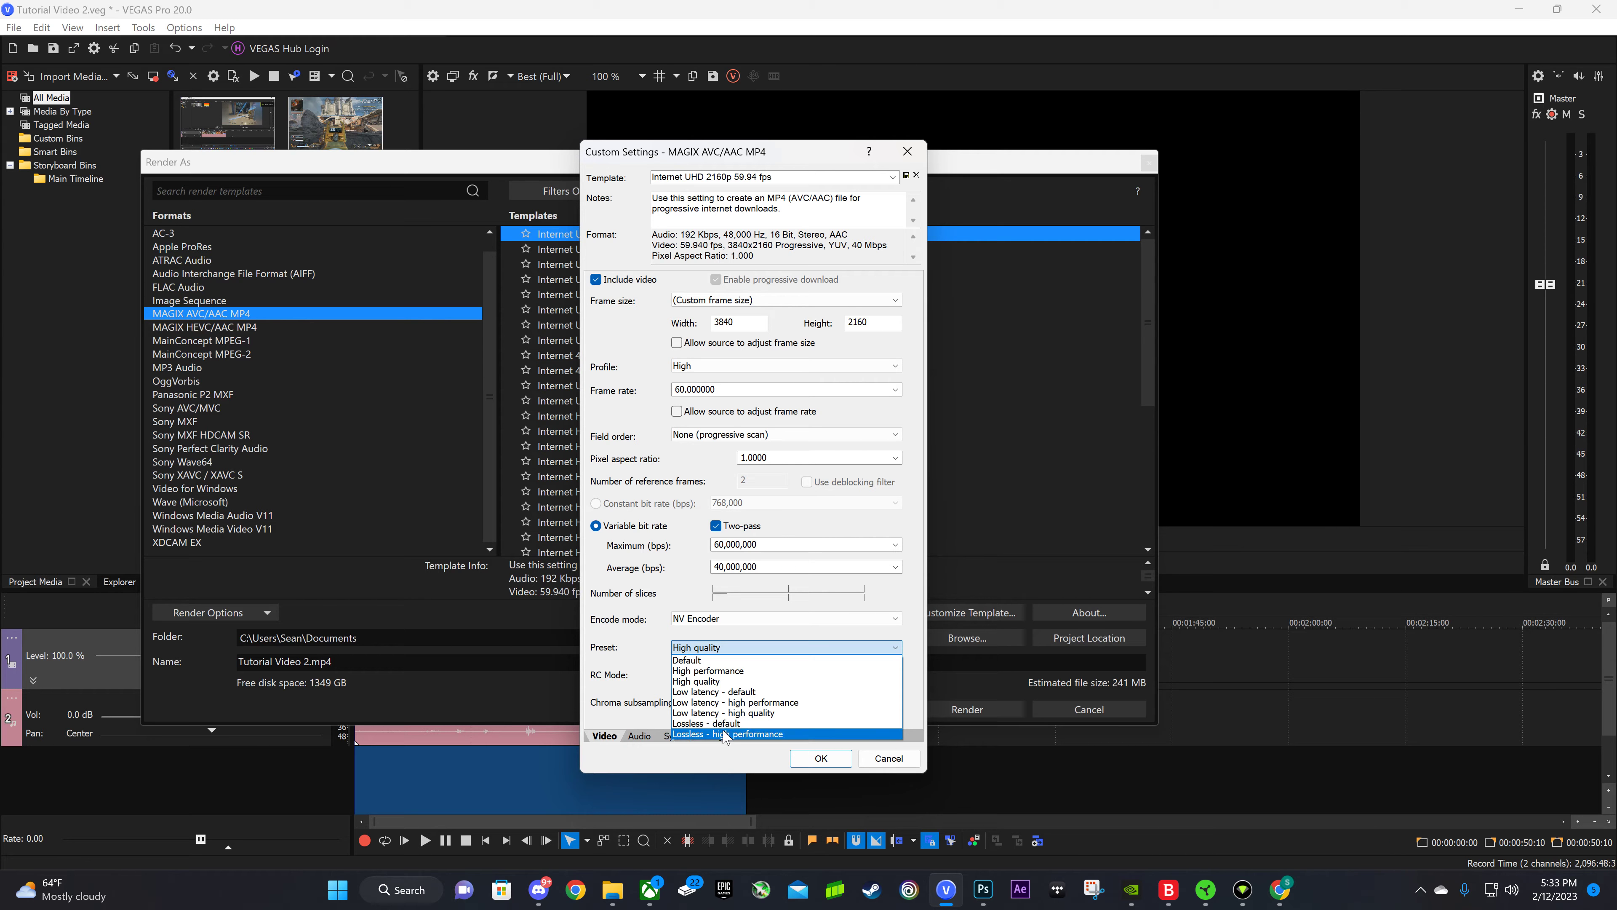
left_click(699, 650)
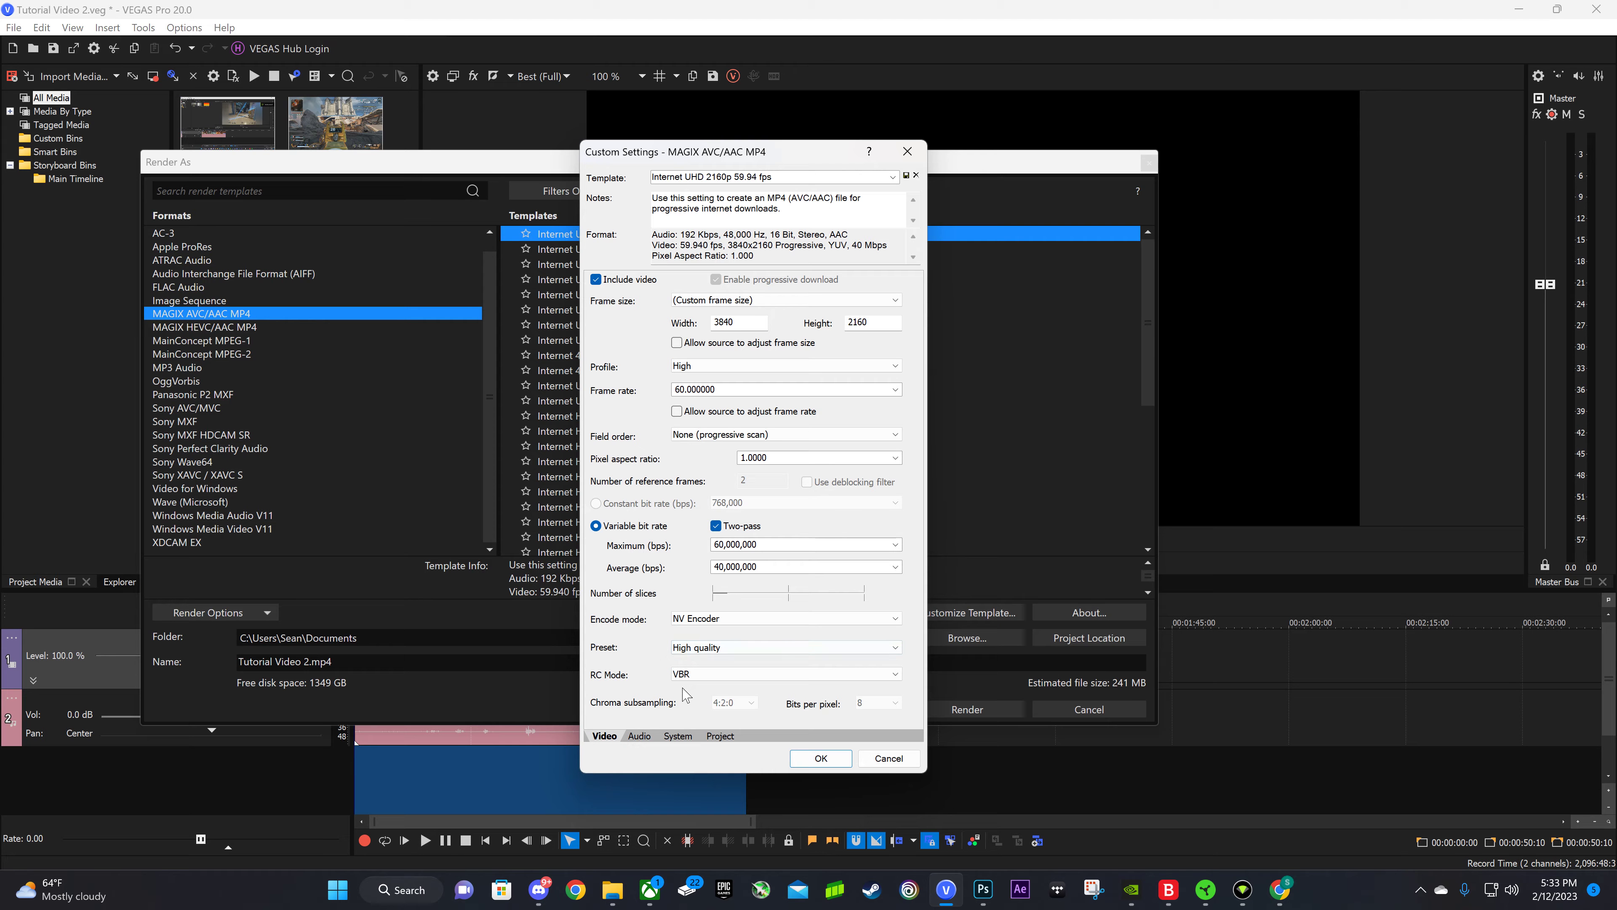
left_click(712, 676)
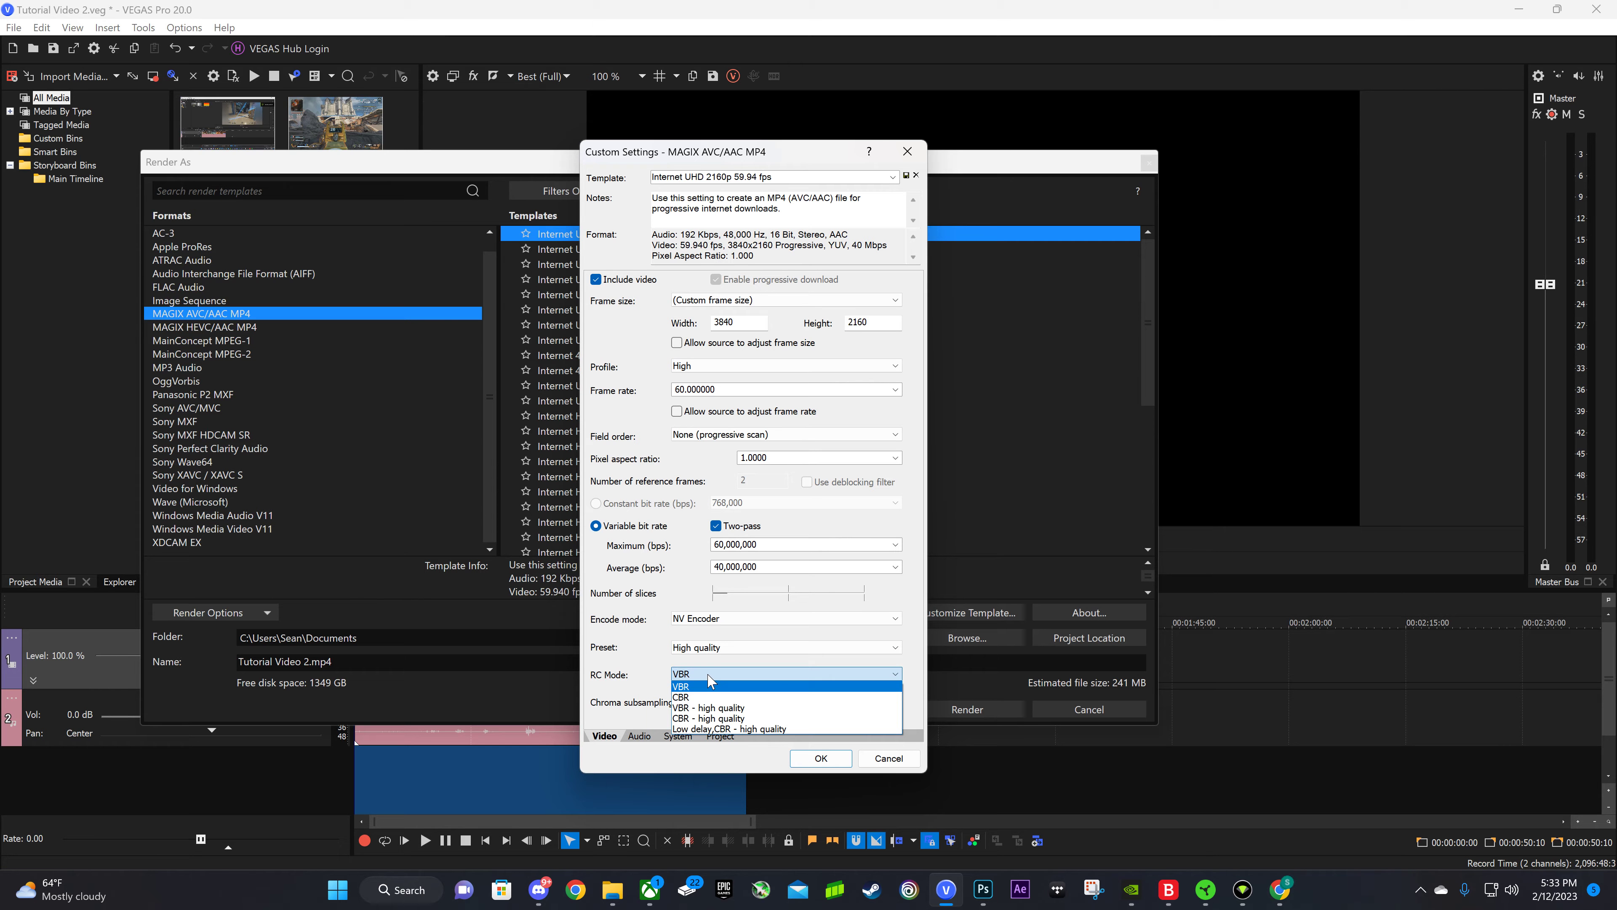
left_click(709, 677)
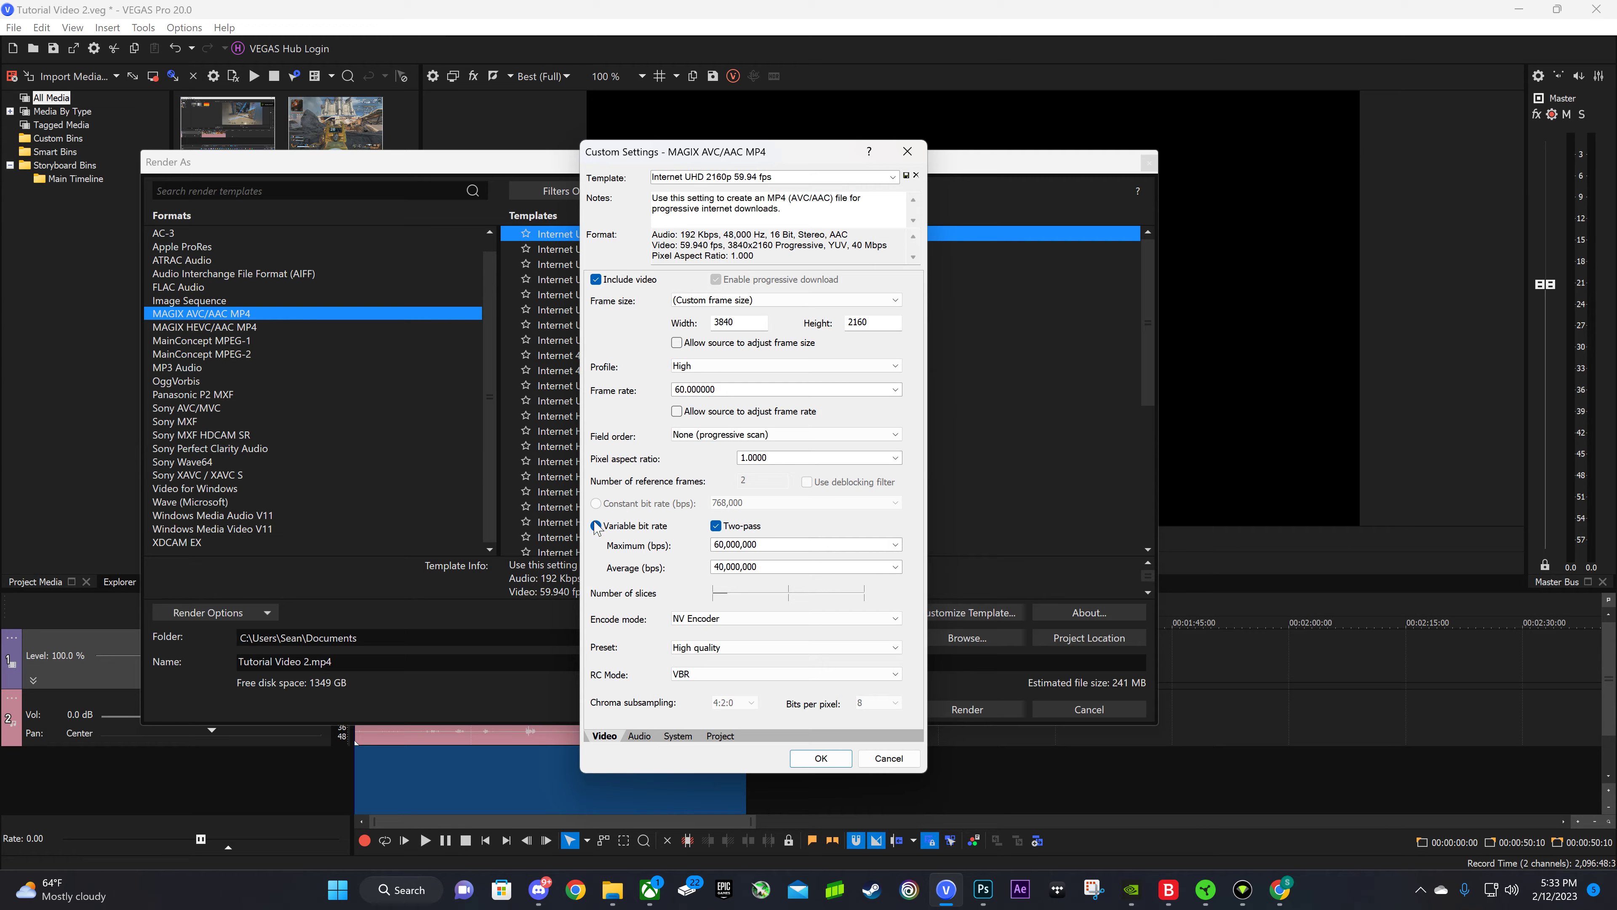
left_click(695, 676)
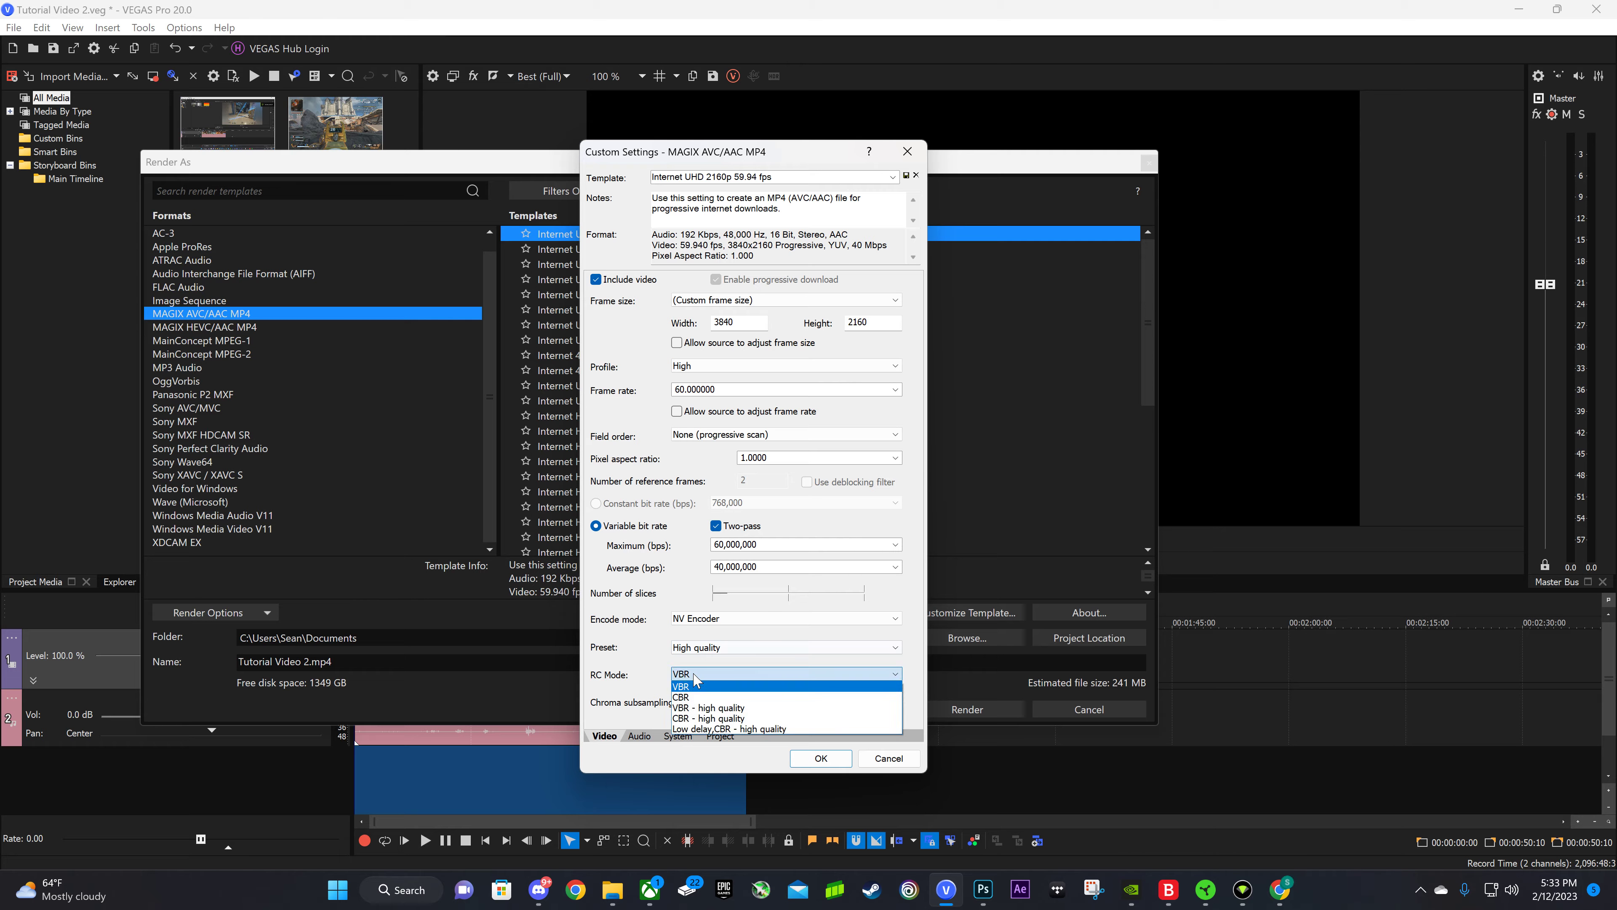
left_click(719, 708)
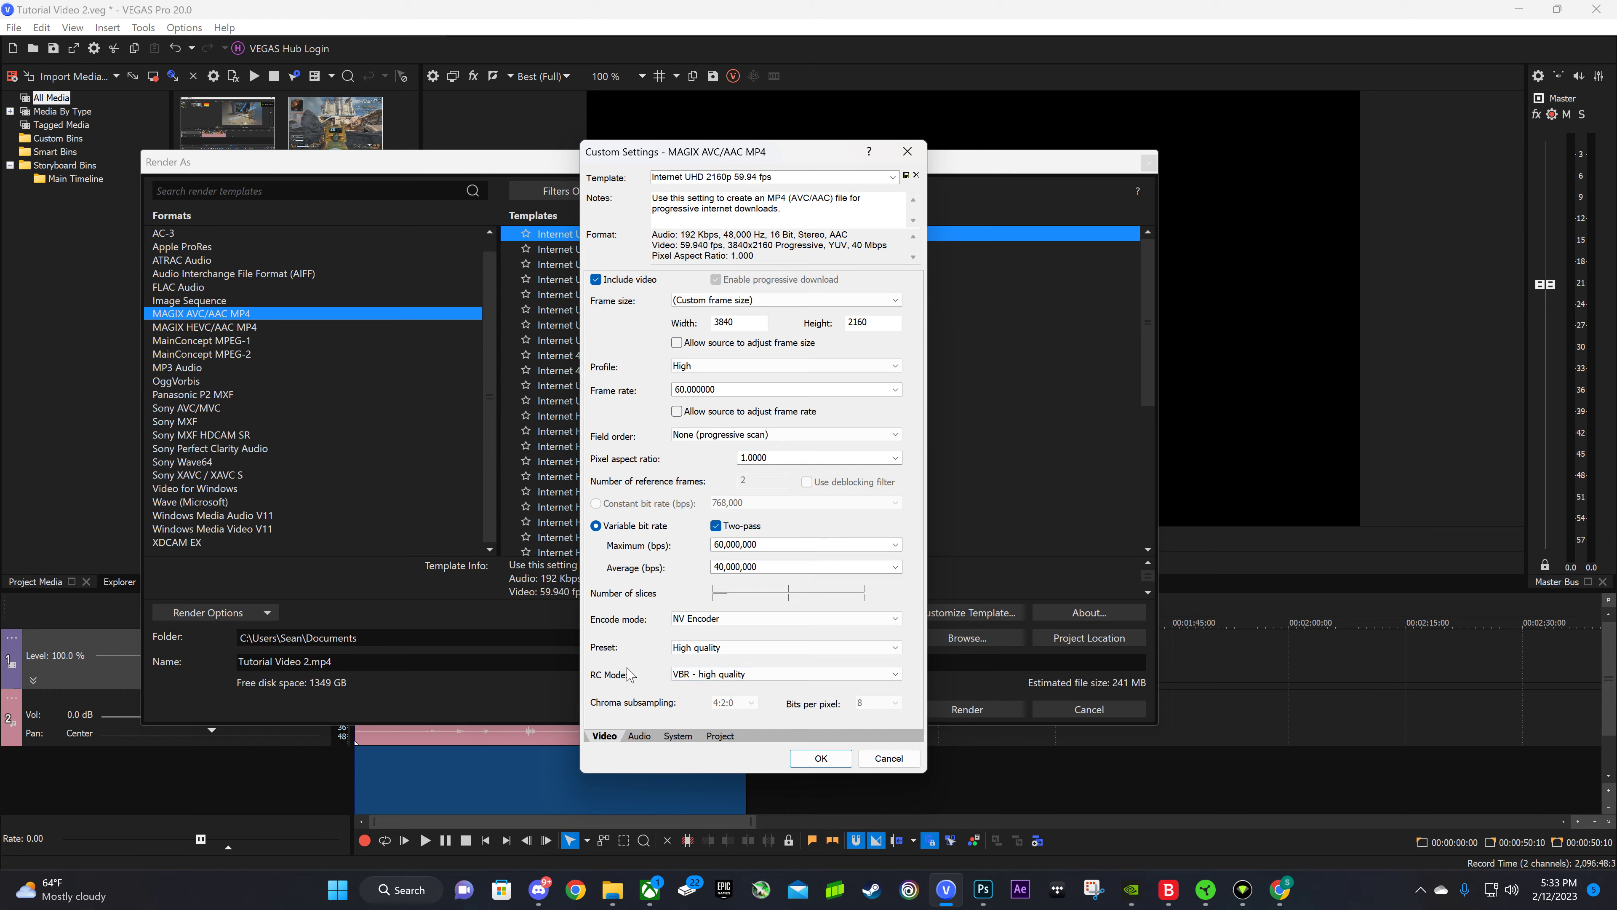
Try the CBR - high quality RC mode with a 50,000,000 bps constant bit rate and return to VBR - high quality.
left_click(682, 674)
left_click(717, 721)
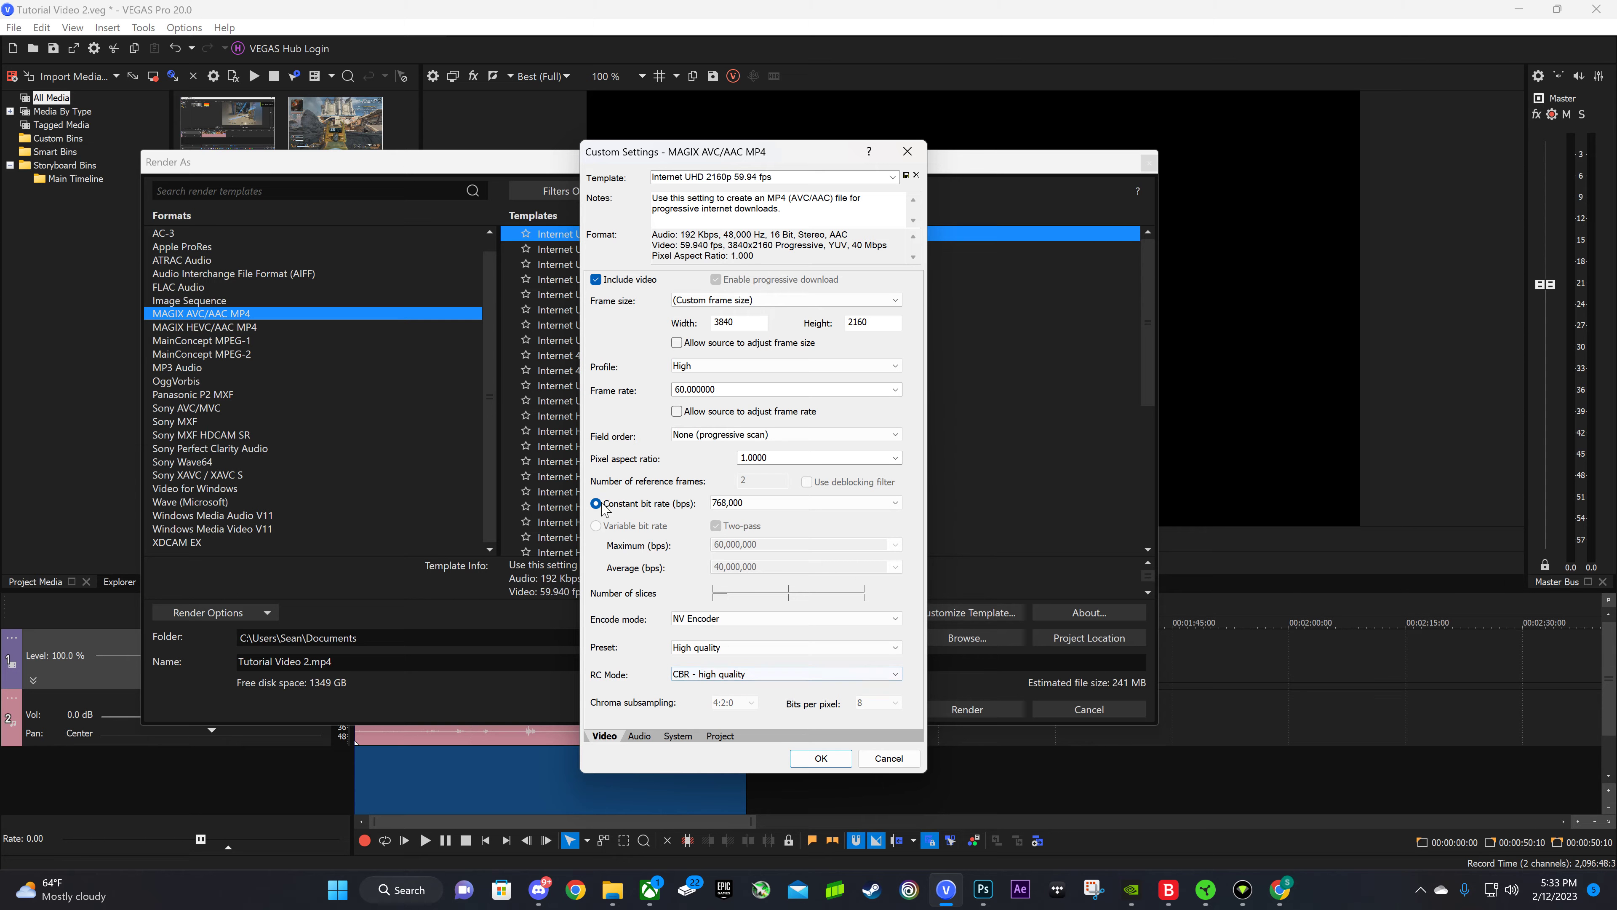
left_click(895, 503)
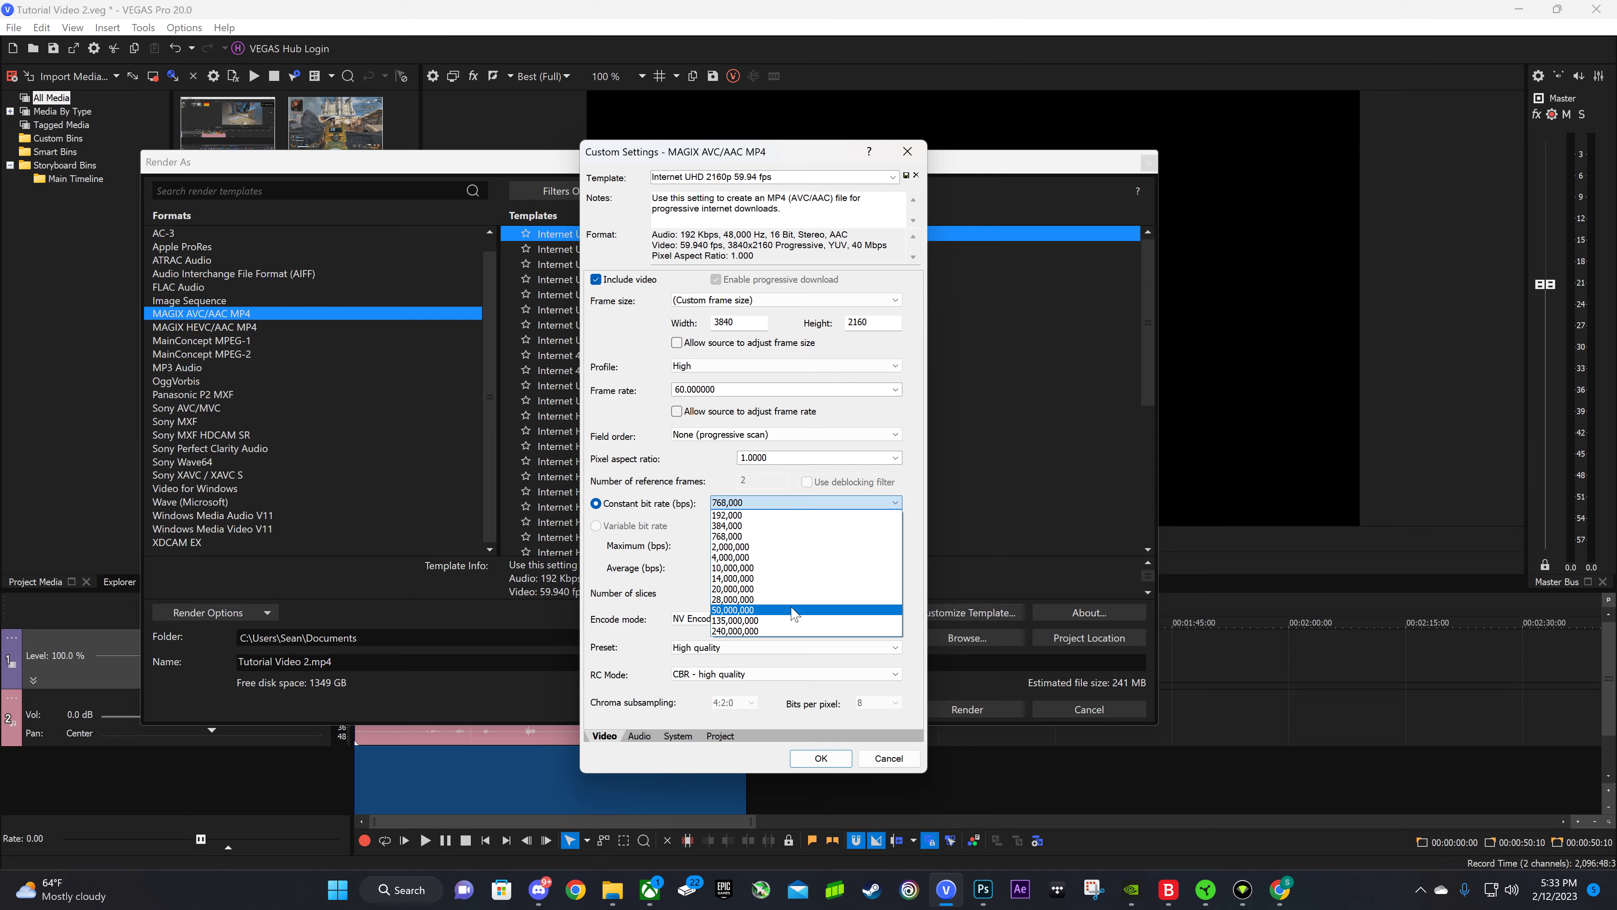
left_click(792, 610)
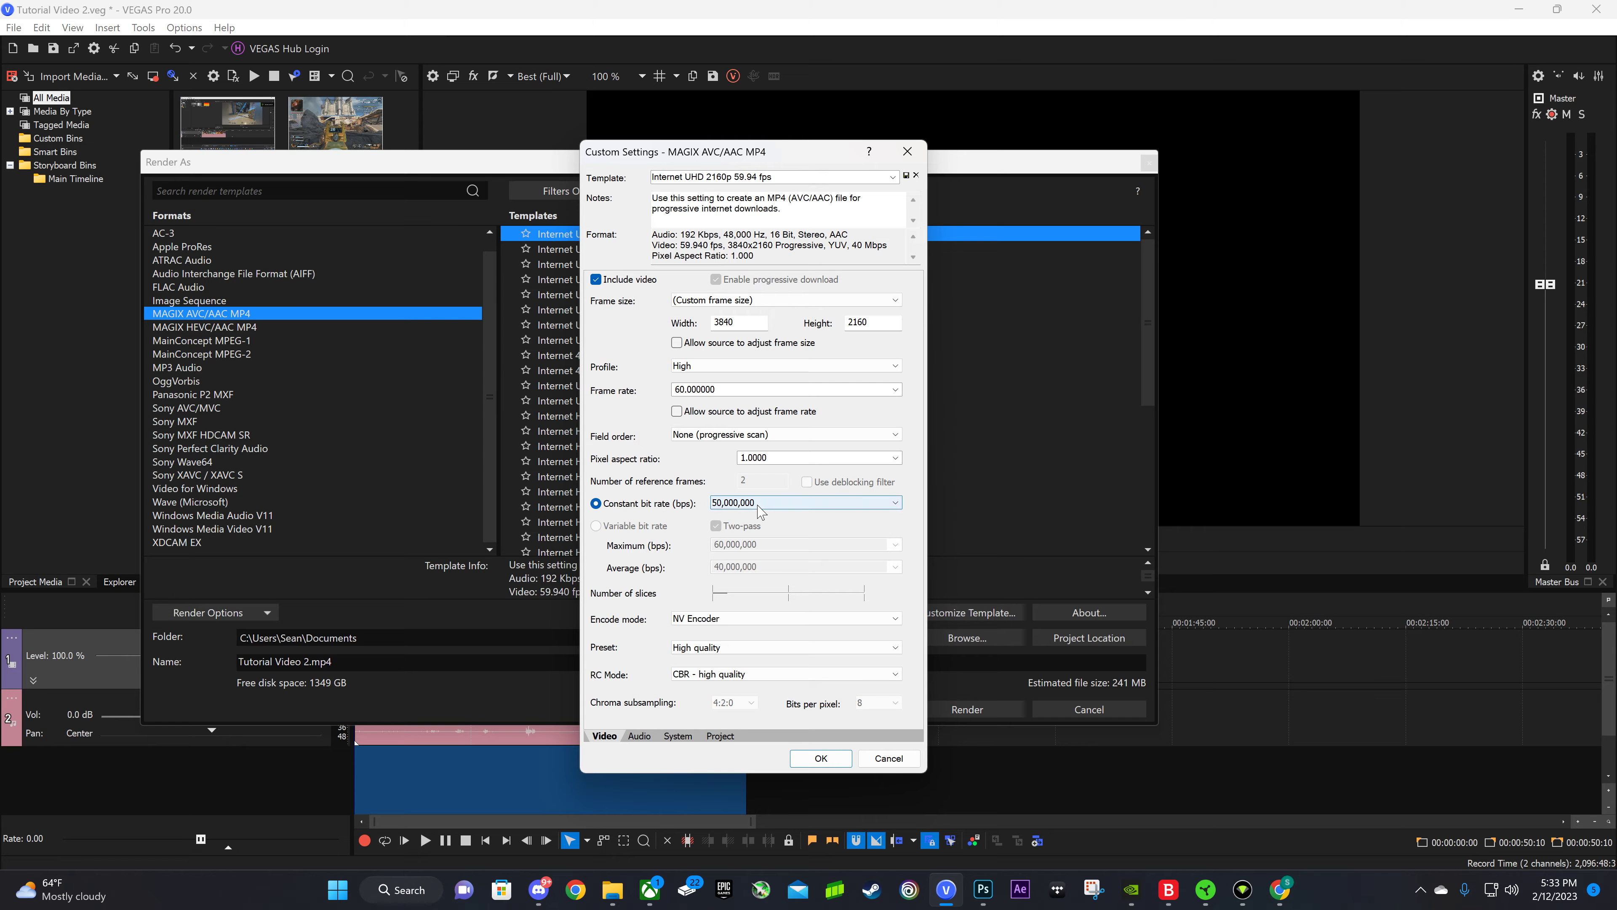
left_click(700, 674)
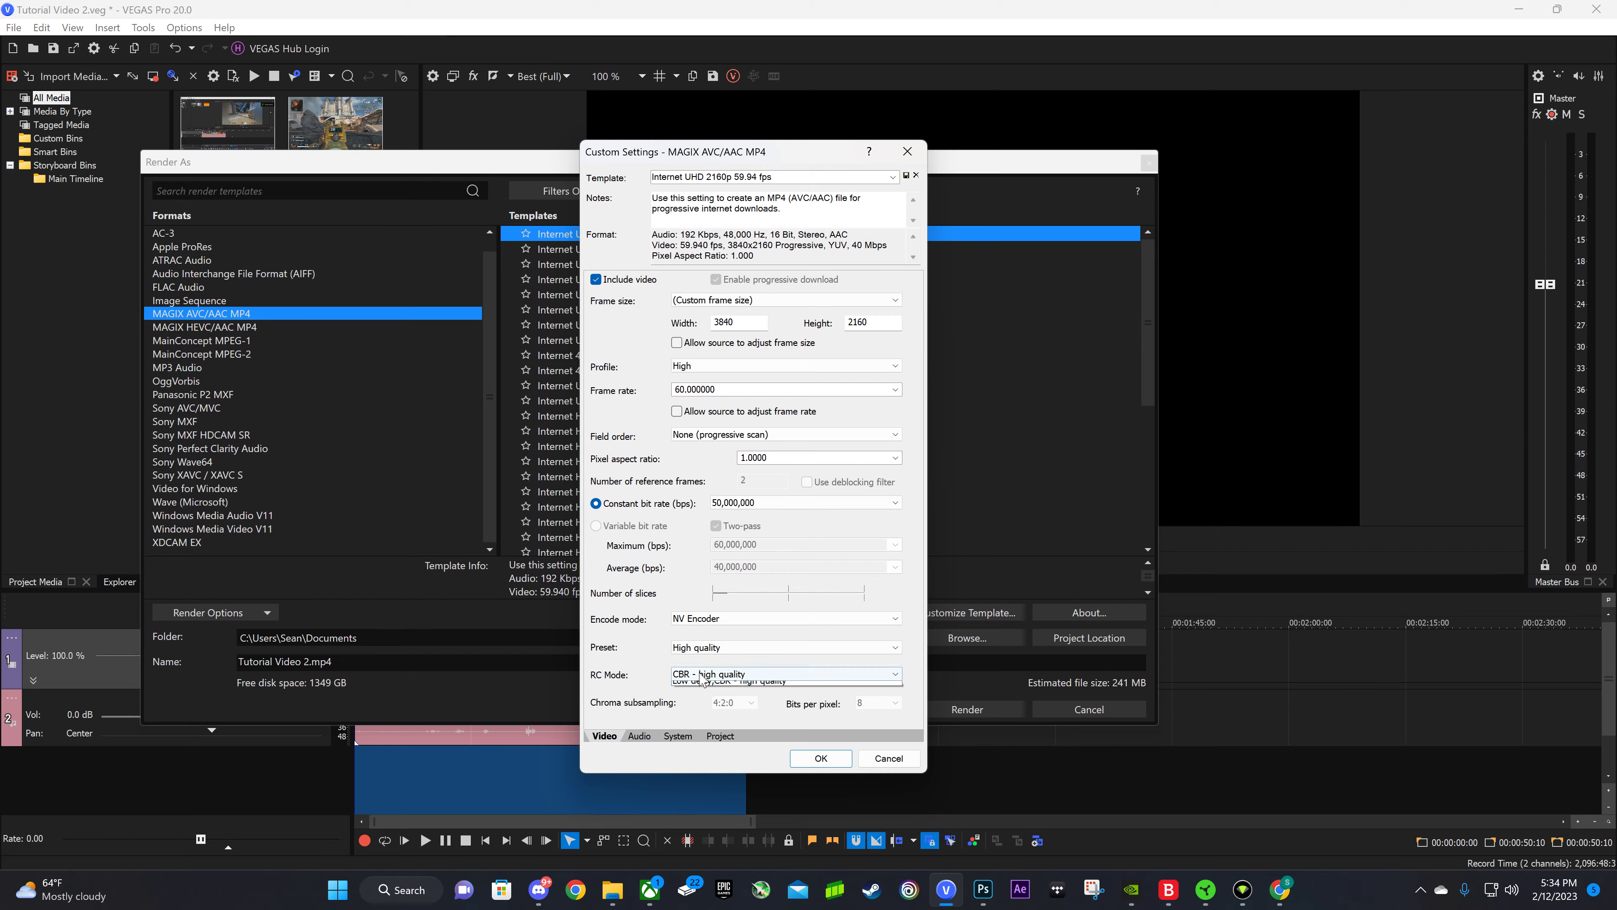
left_click(714, 707)
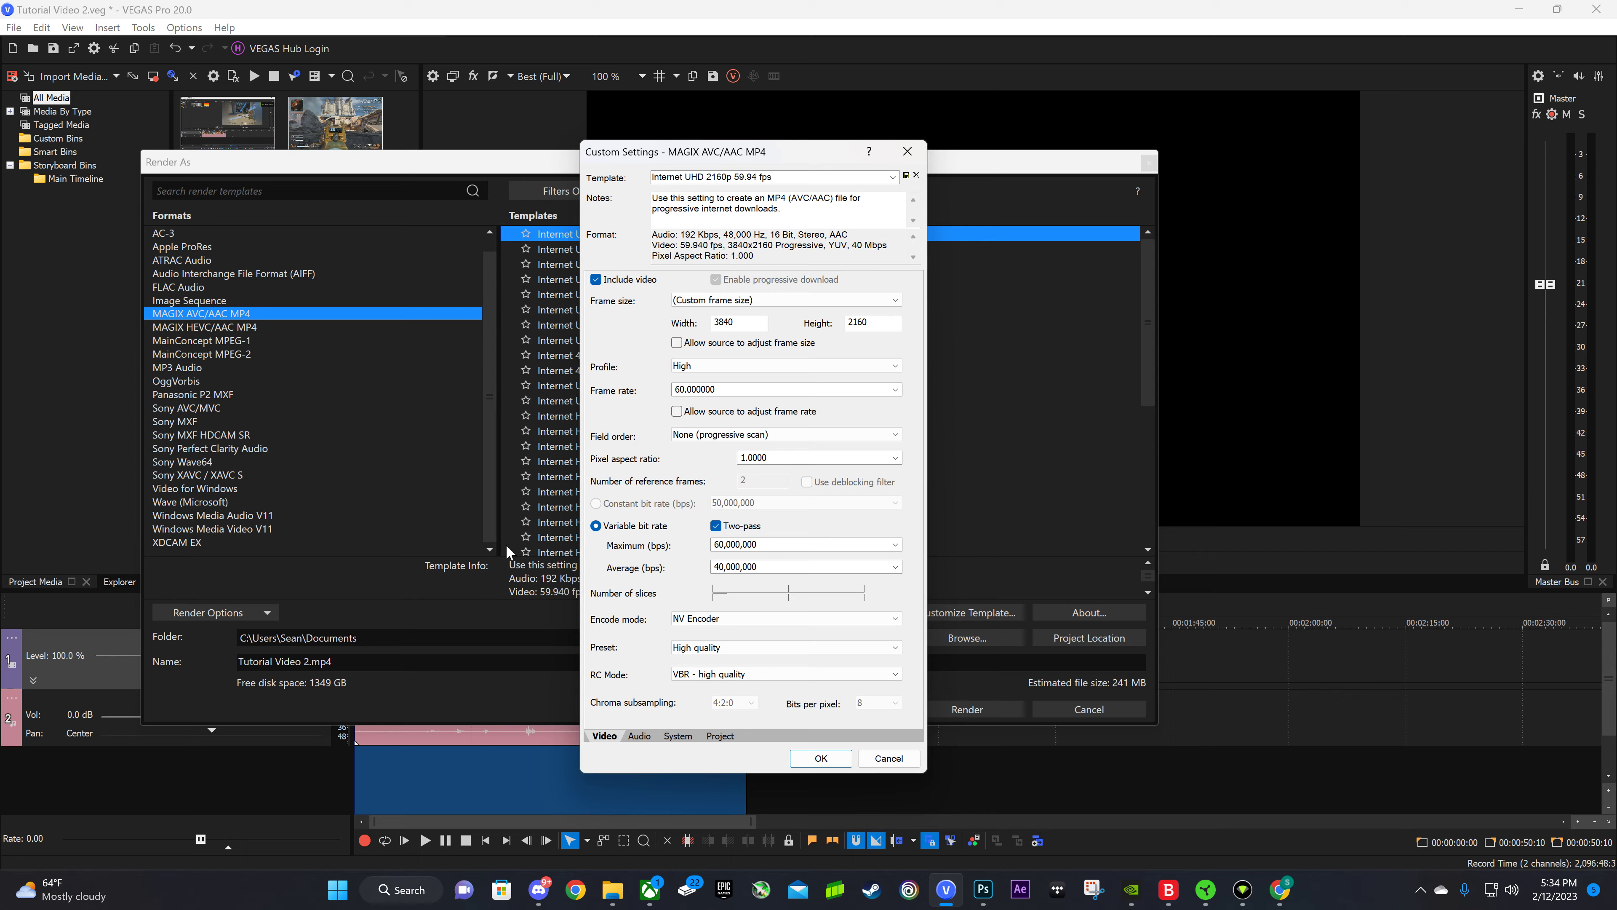
Review the sample rate and bit rate options in the template's audio settings.
left_click(639, 736)
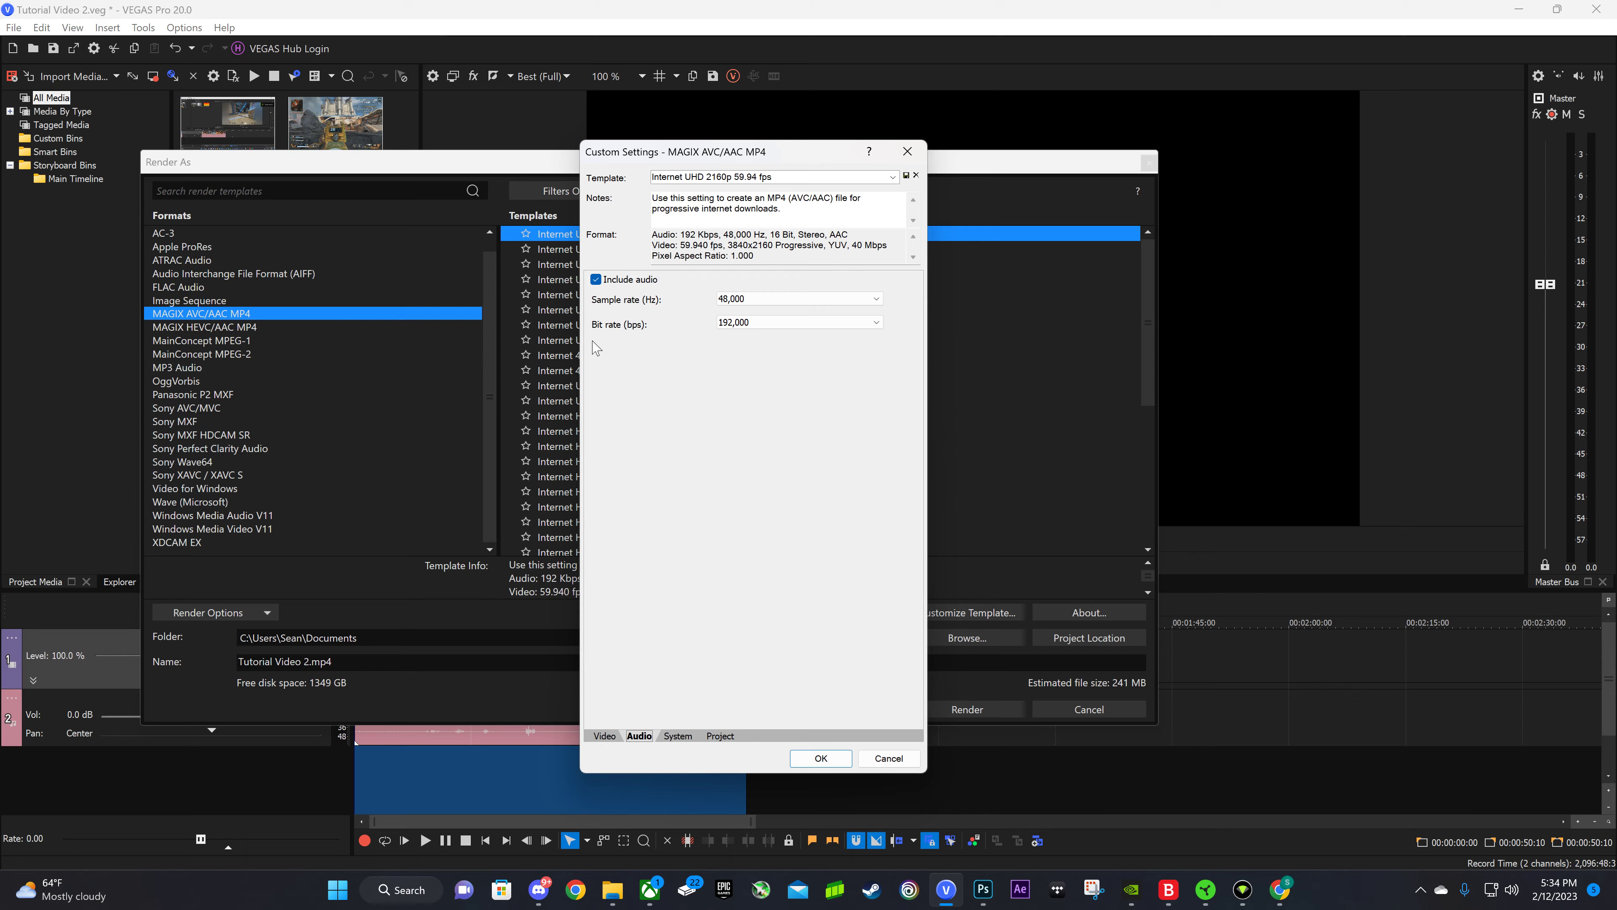
left_click(732, 300)
left_click(739, 300)
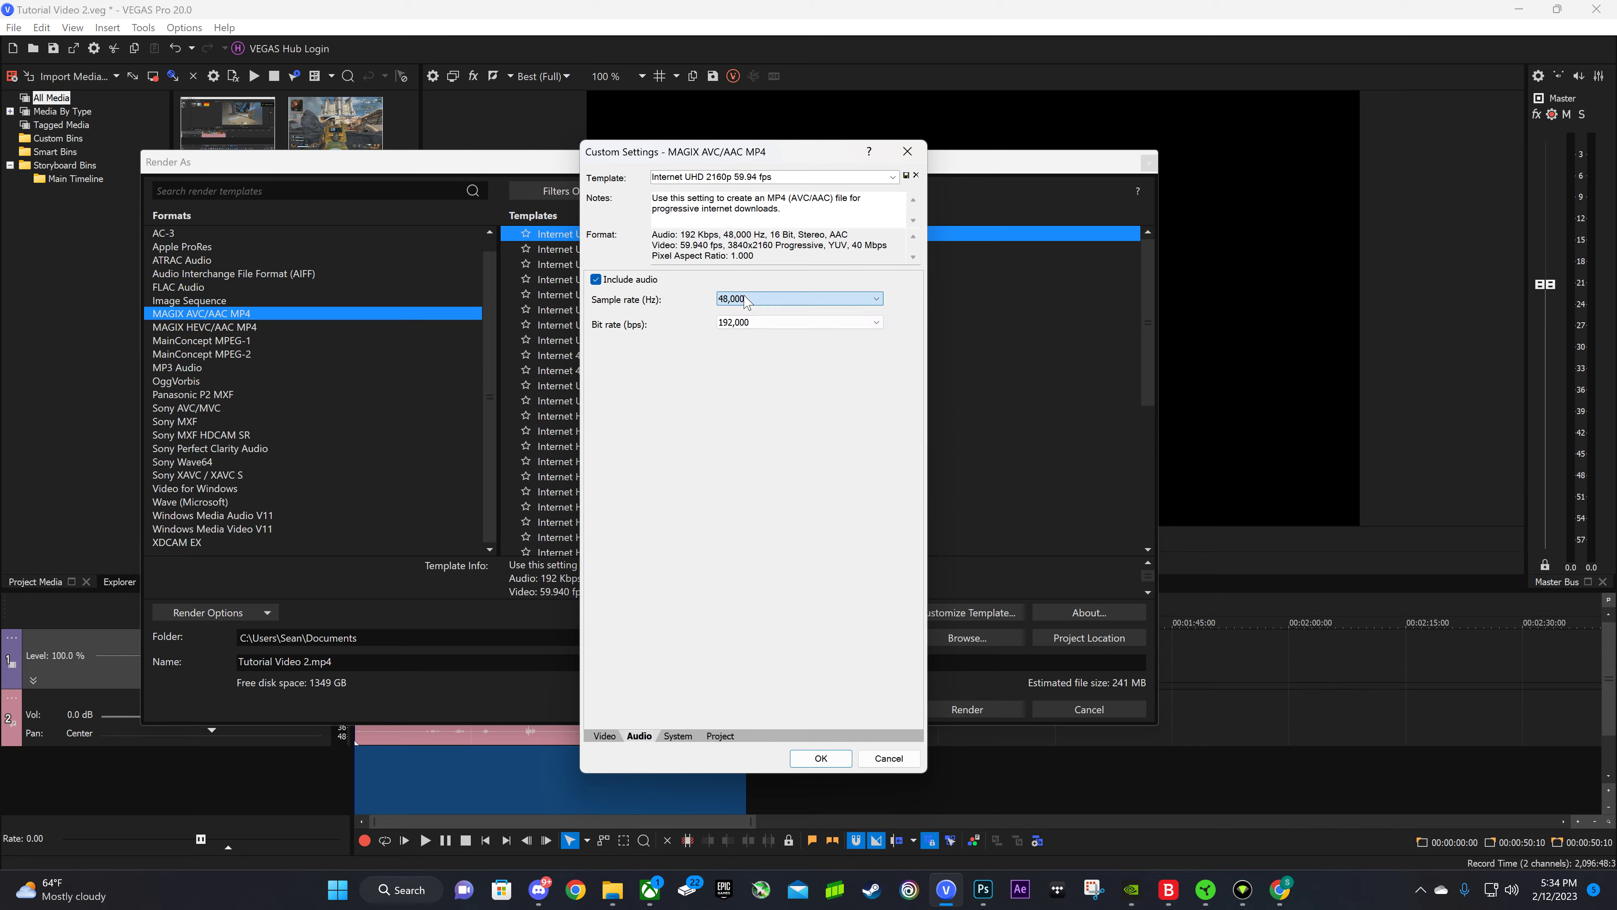
left_click(760, 323)
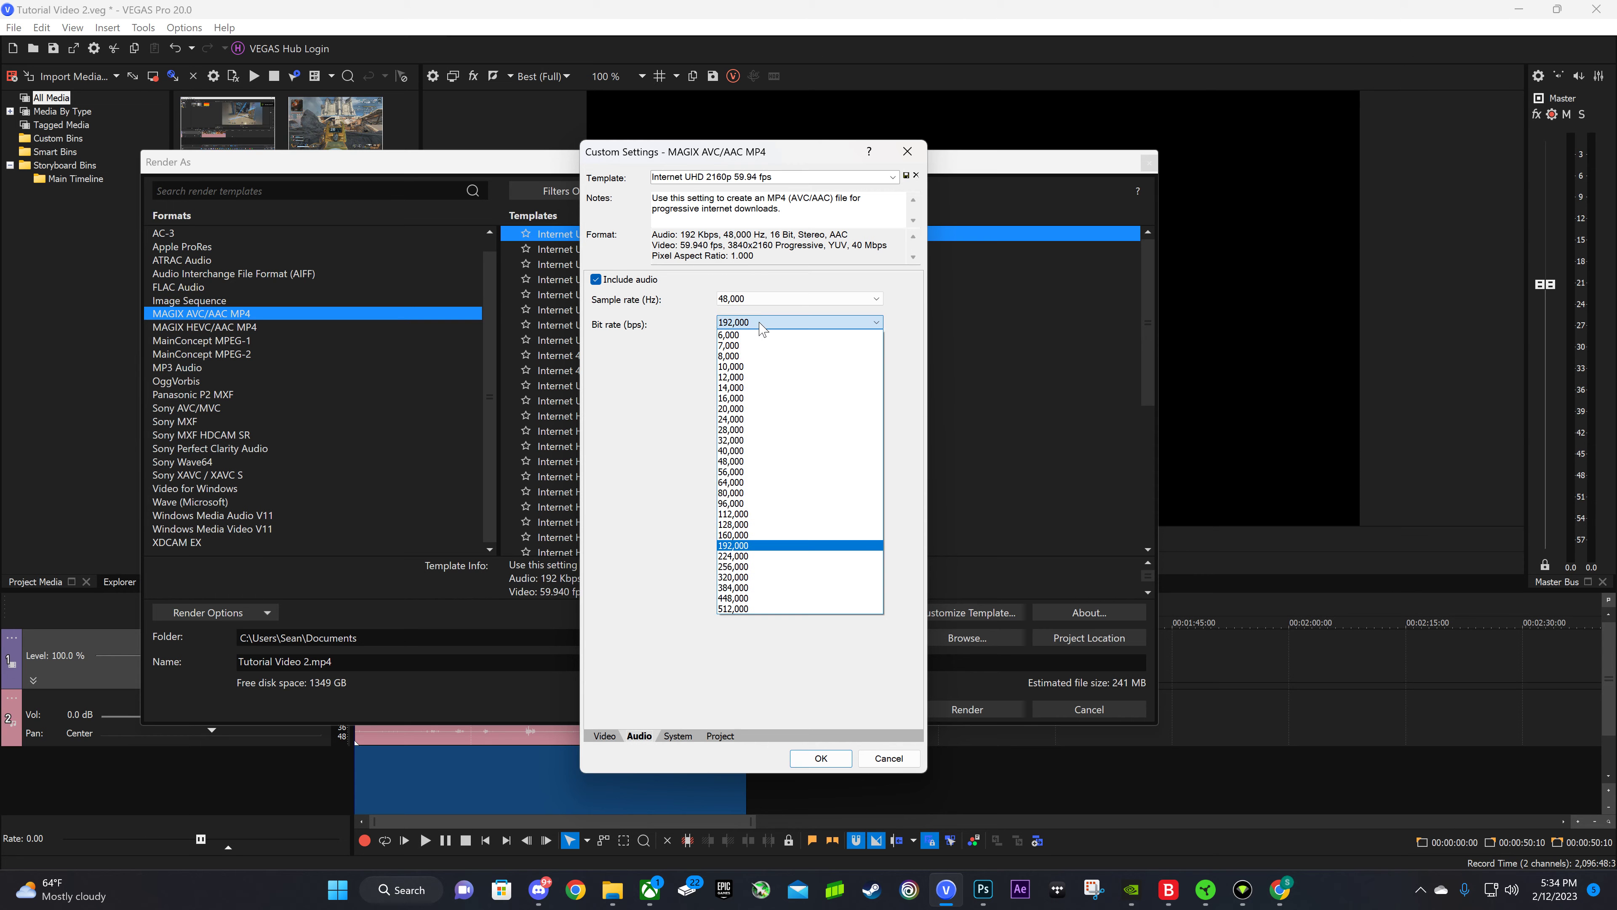
left_click(760, 324)
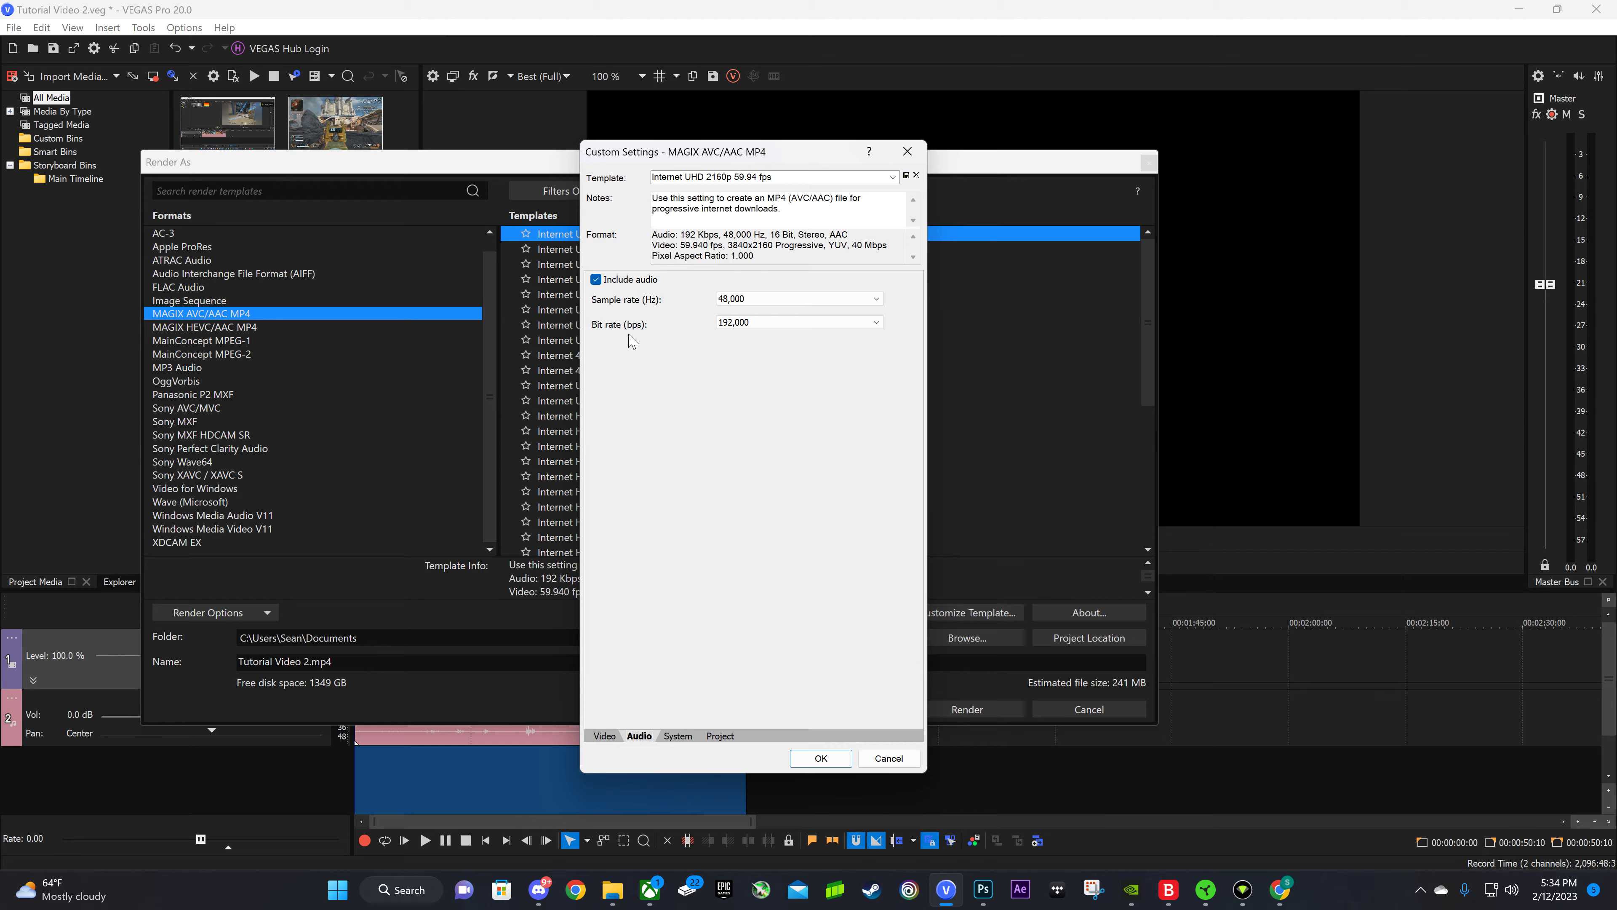
Try audio bit rates of 320,000, 128,000 and 96,000 bps for the template.
left_click(740, 328)
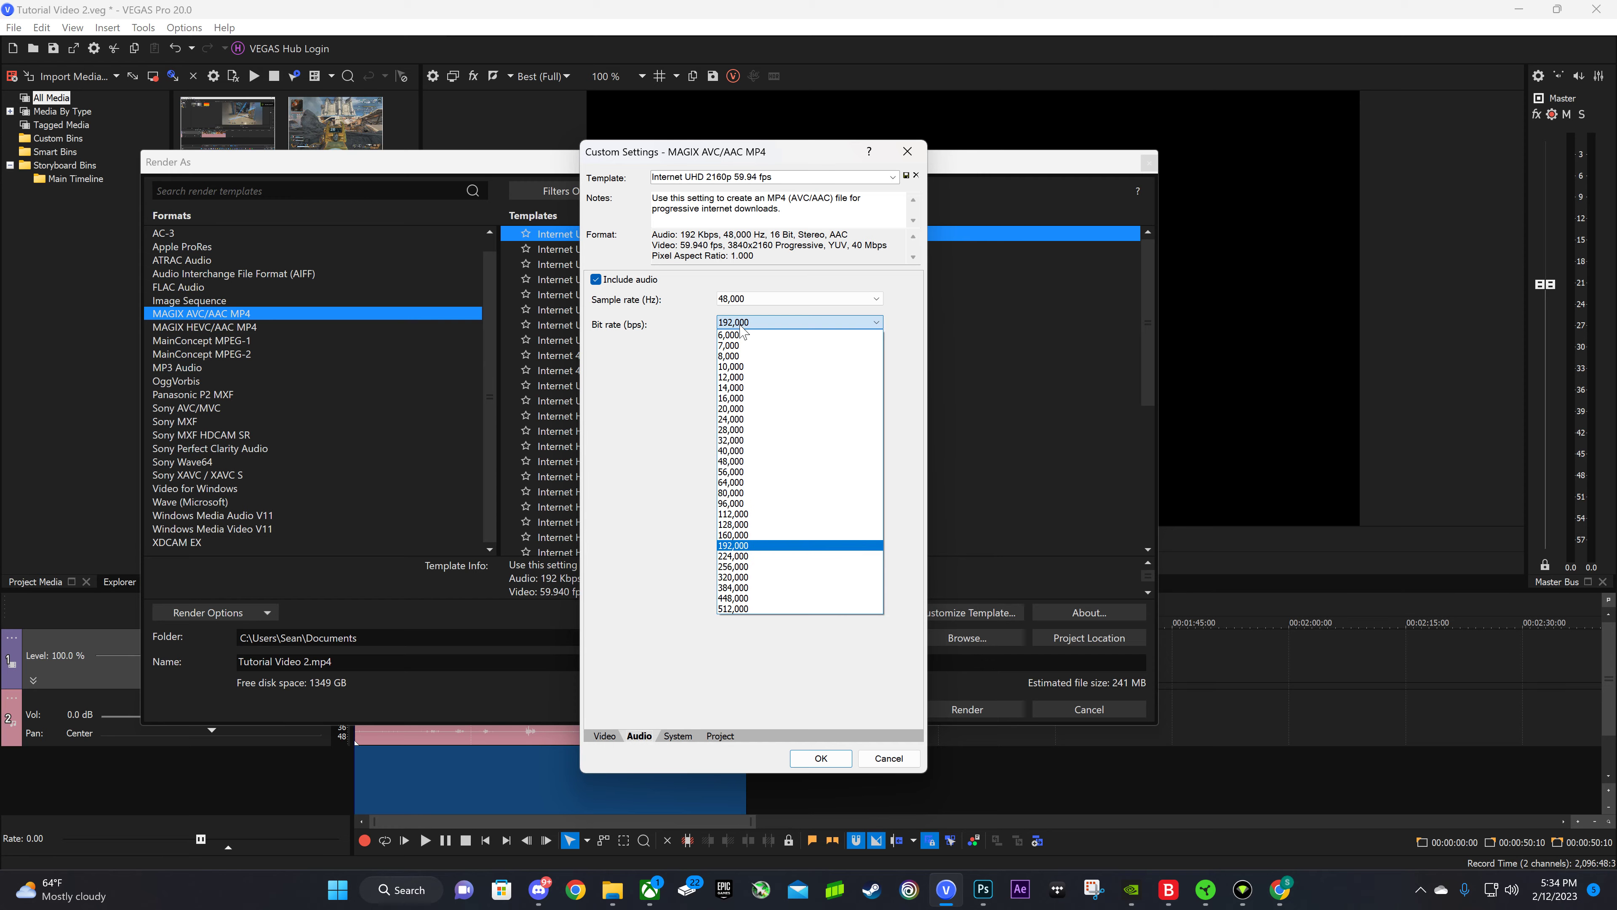
left_click(752, 577)
left_click(733, 324)
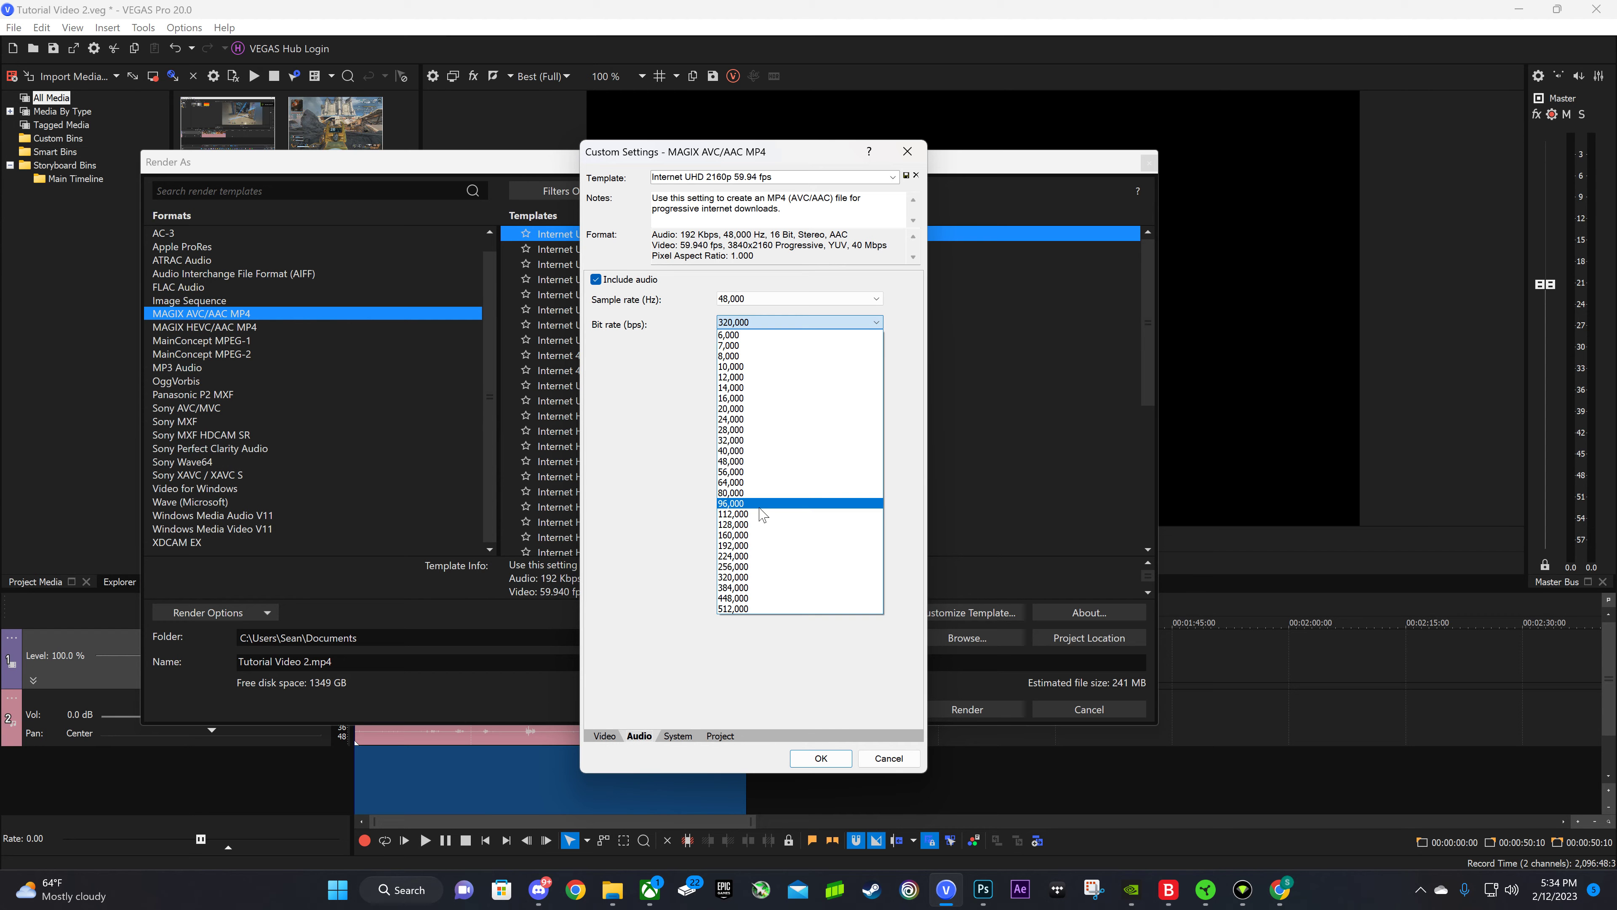
left_click(748, 524)
left_click(758, 322)
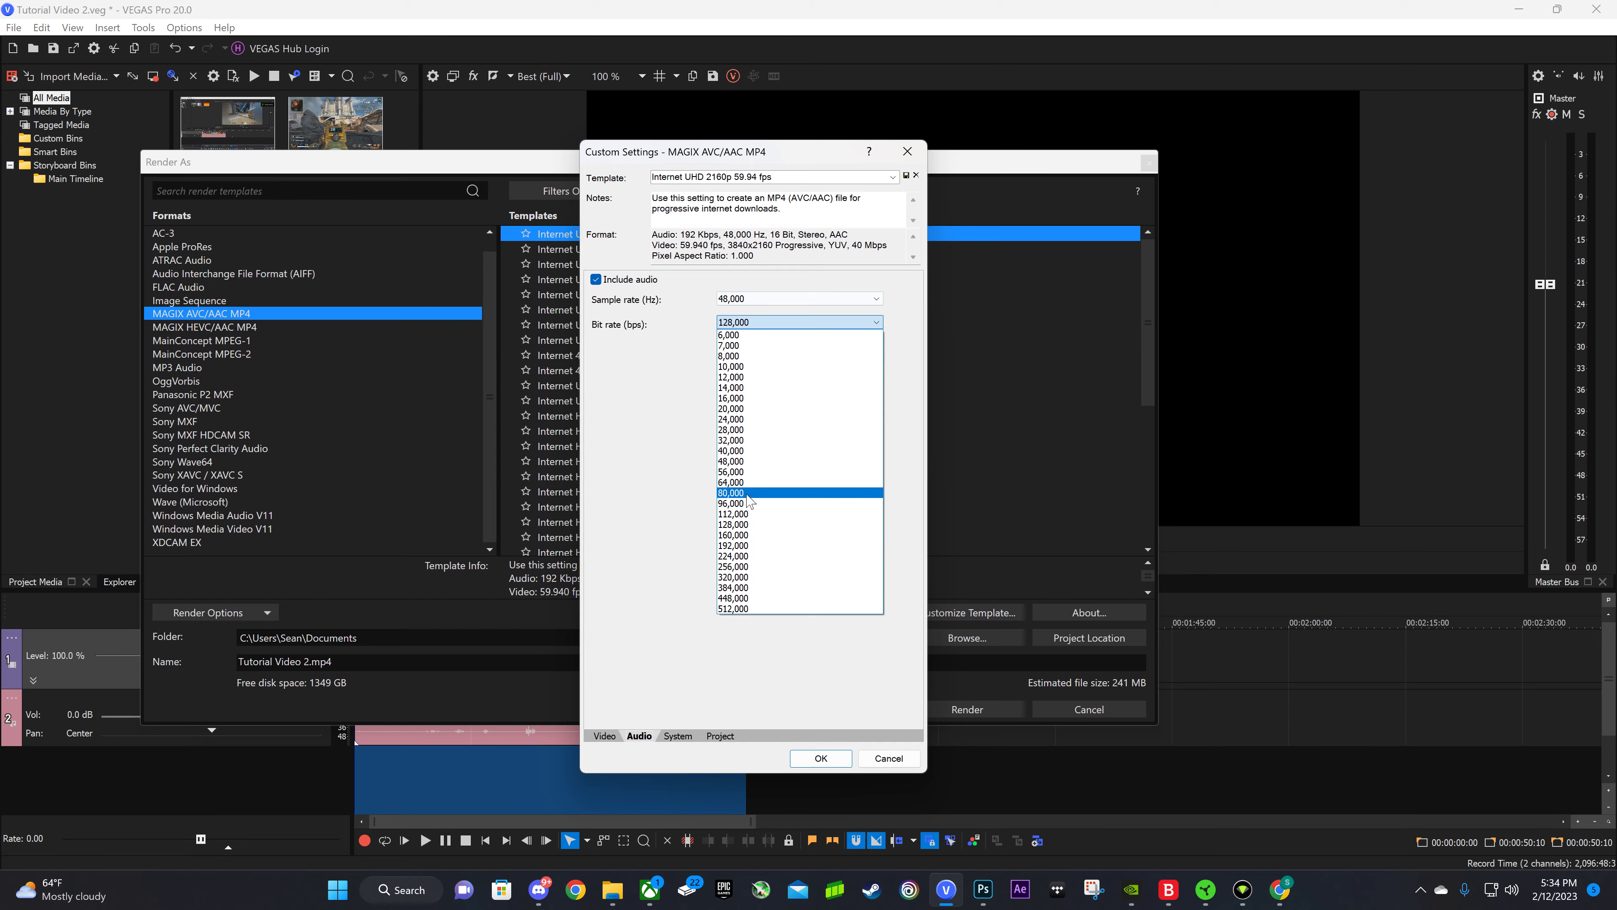
left_click(740, 503)
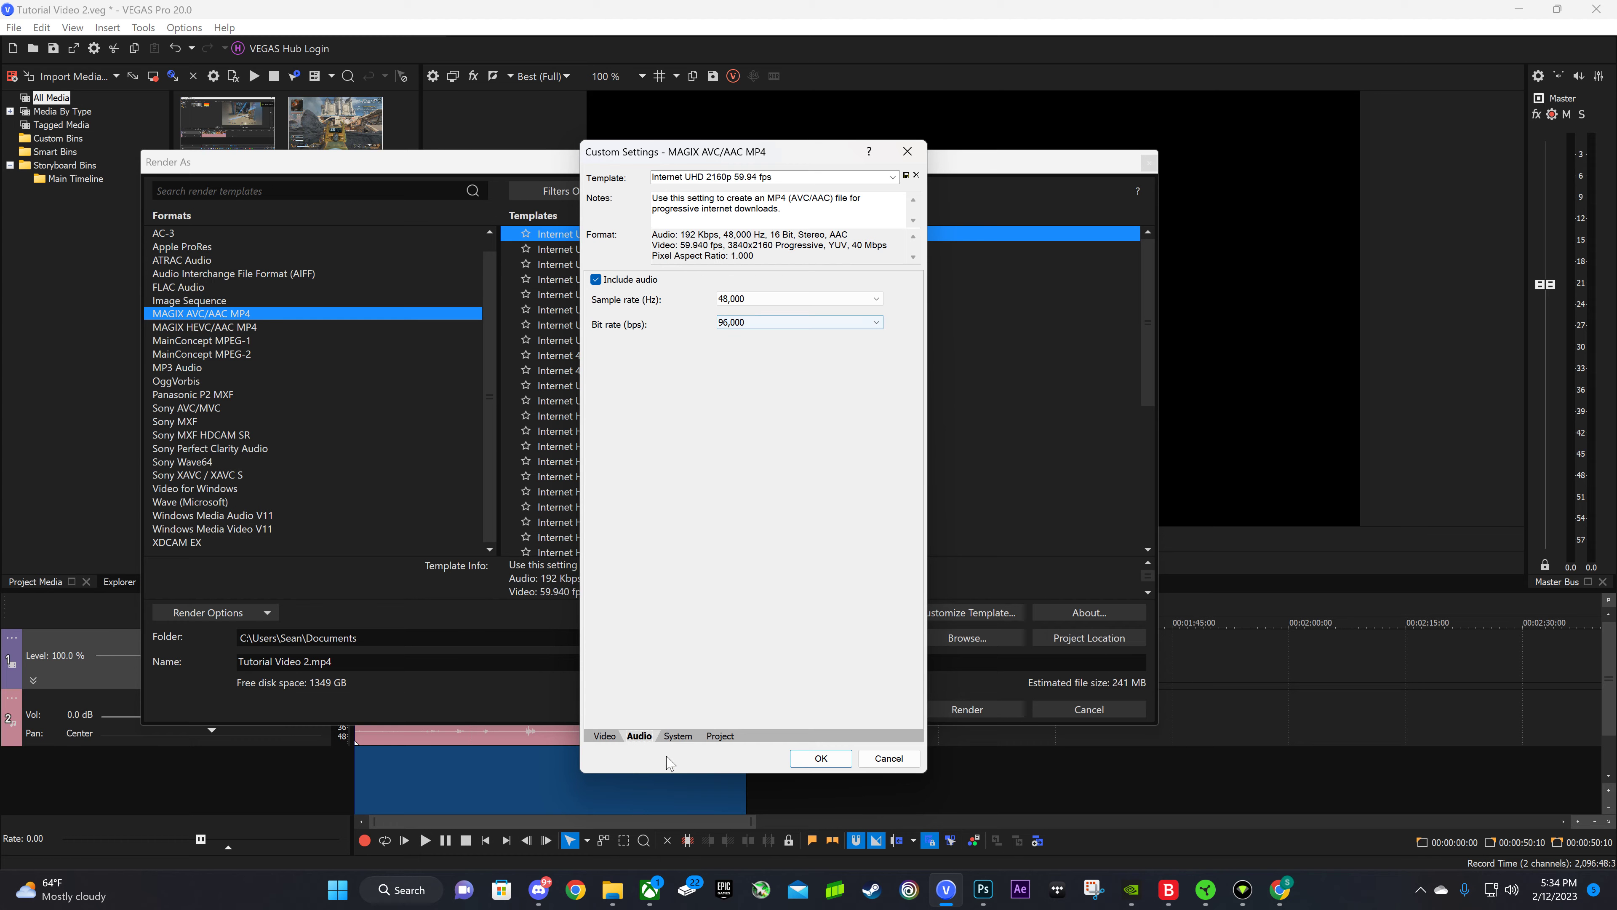
Try a 512,000 bps audio bit rate and set it to 64,000 bps instead.
left_click(730, 323)
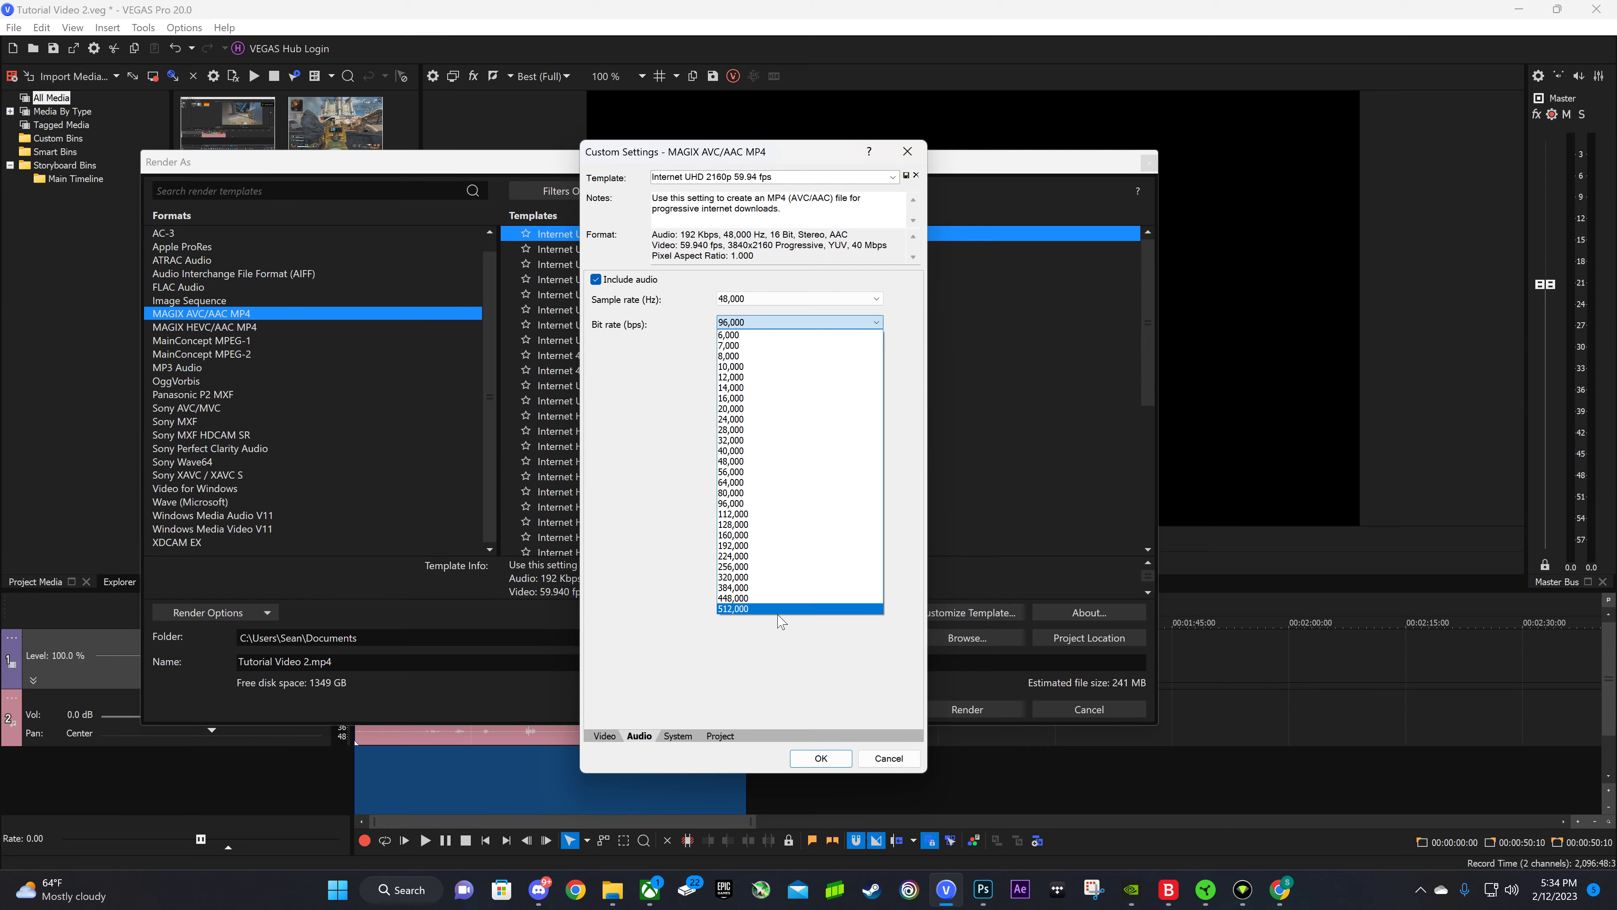
left_click(758, 609)
left_click(742, 324)
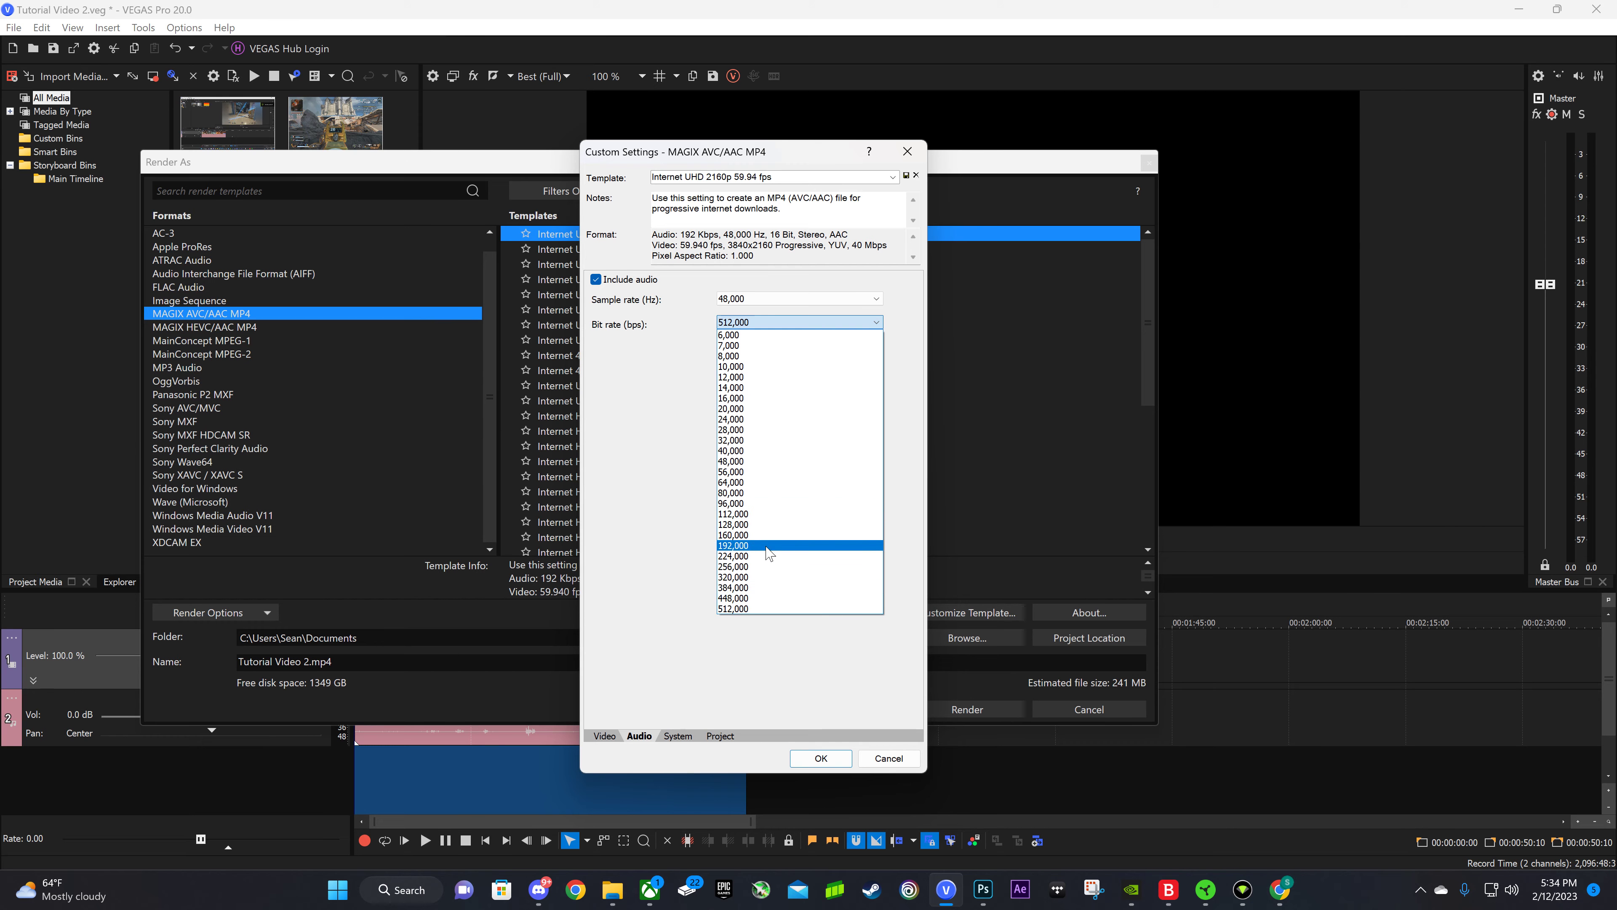
left_click(739, 483)
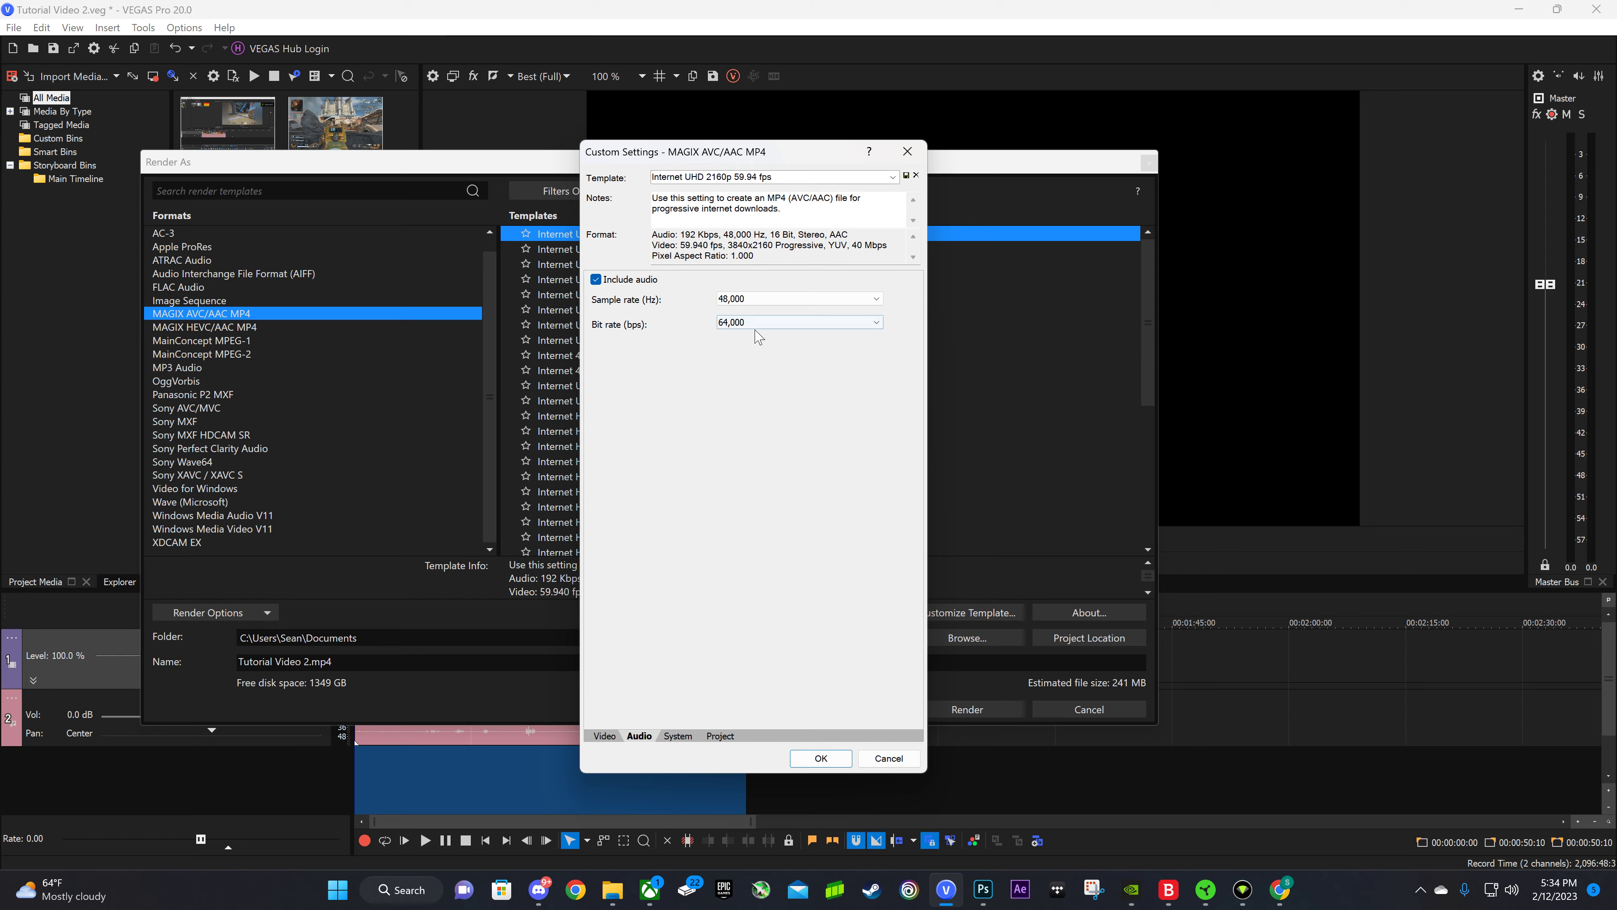
Check the template's system settings and set the video rendering quality to Best in its project settings.
left_click(678, 735)
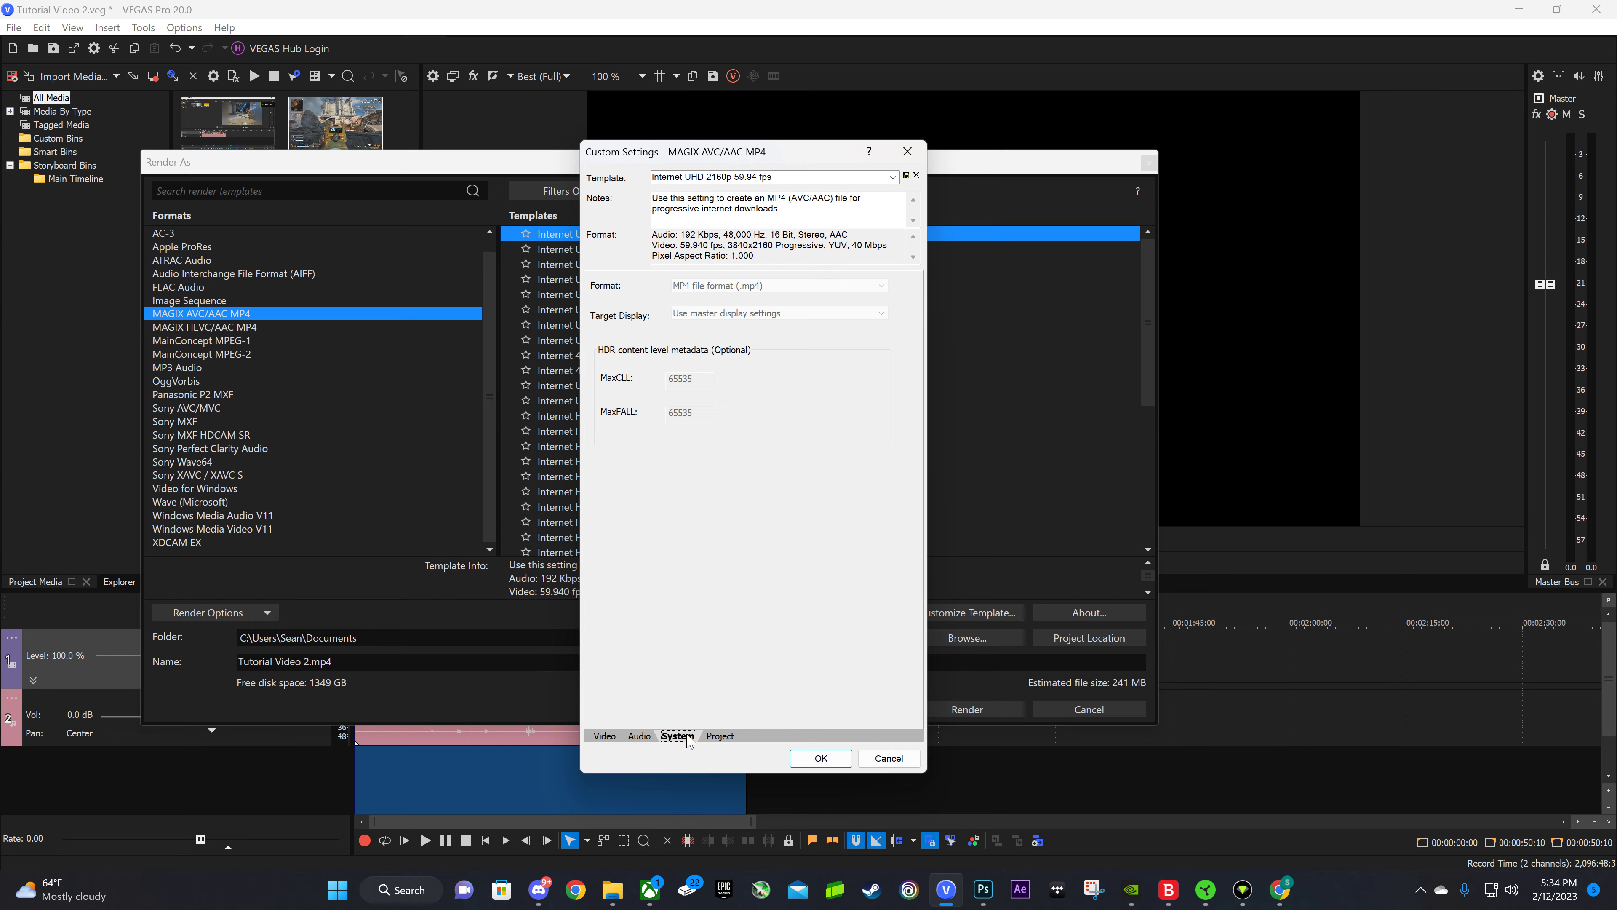
left_click(715, 737)
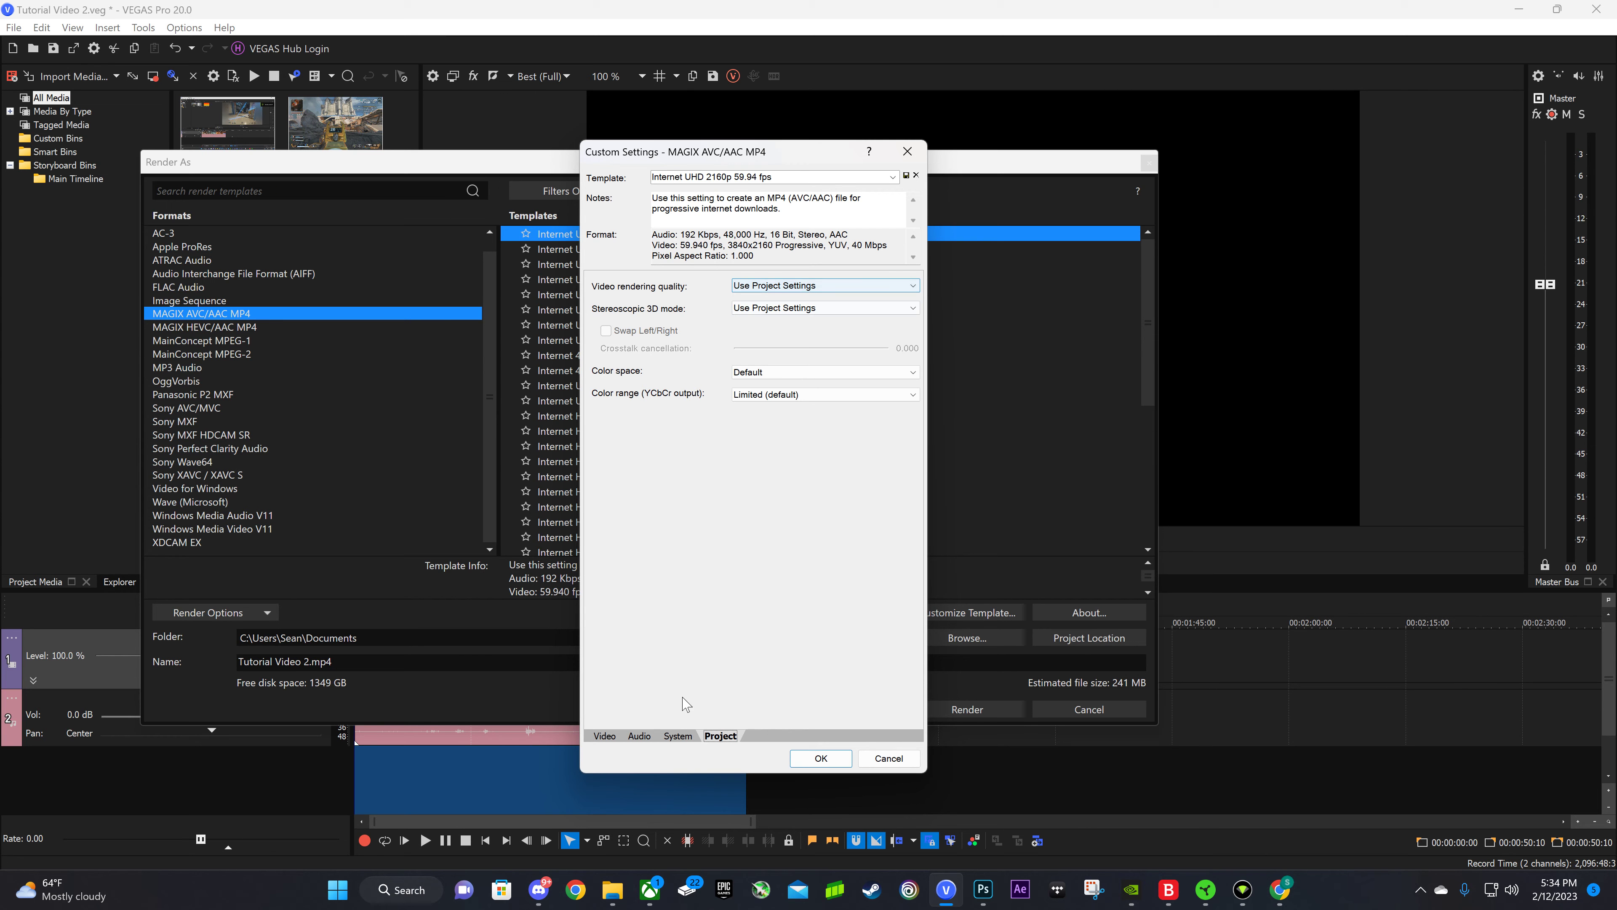
left_click(788, 287)
left_click(764, 350)
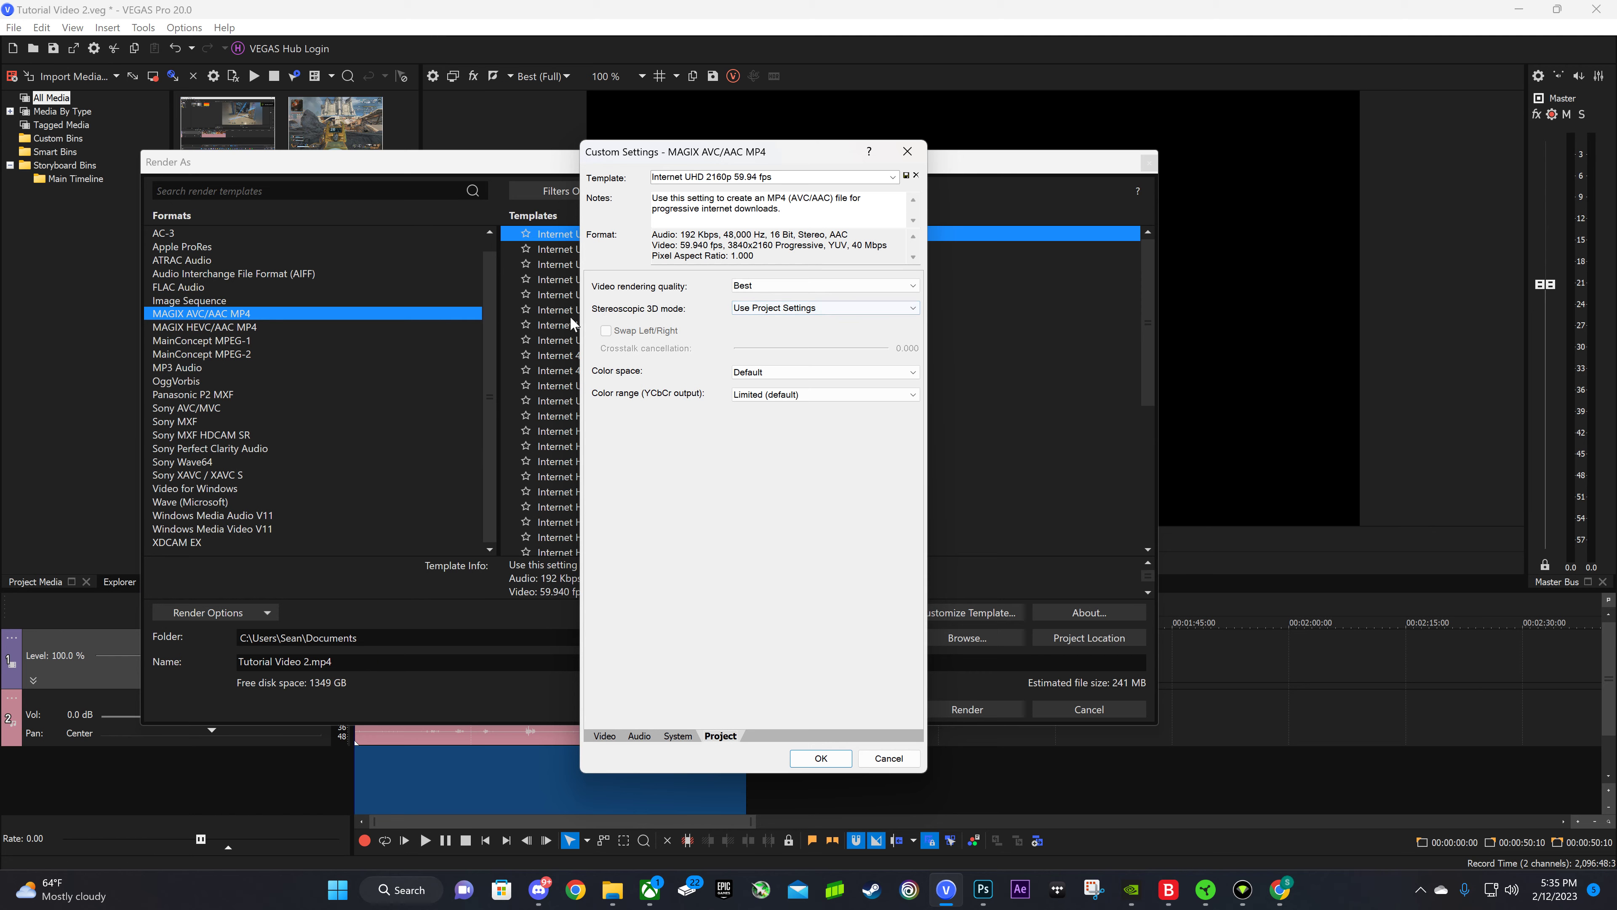
Keep the color space at Default and the color range at Limited (default), and accept the custom template settings.
left_click(767, 373)
left_click(768, 385)
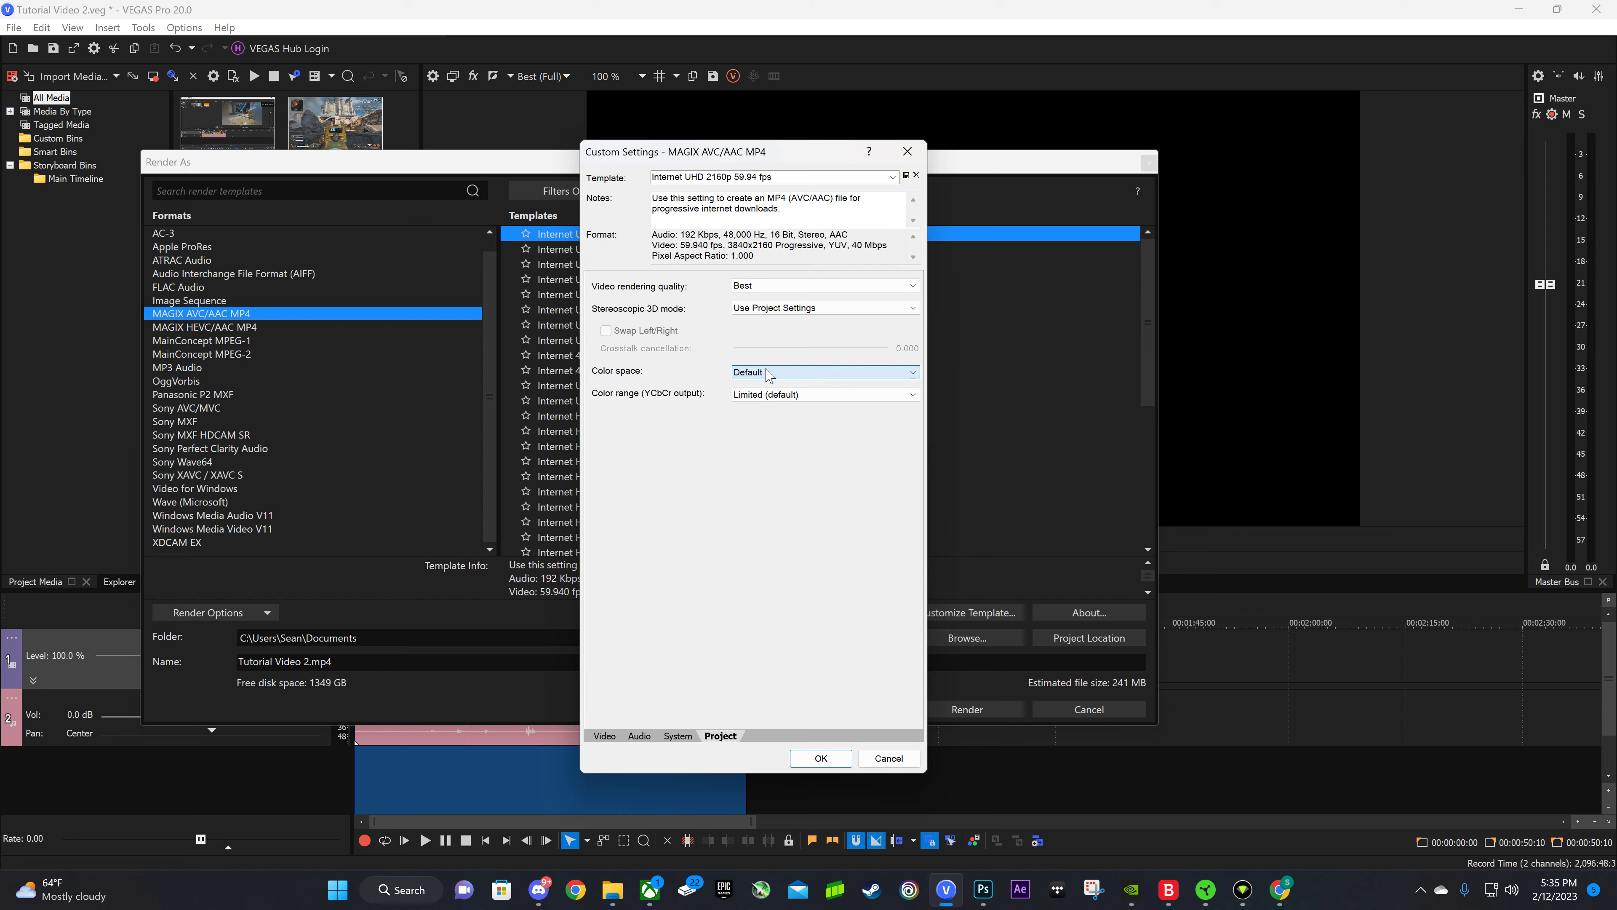
left_click(742, 395)
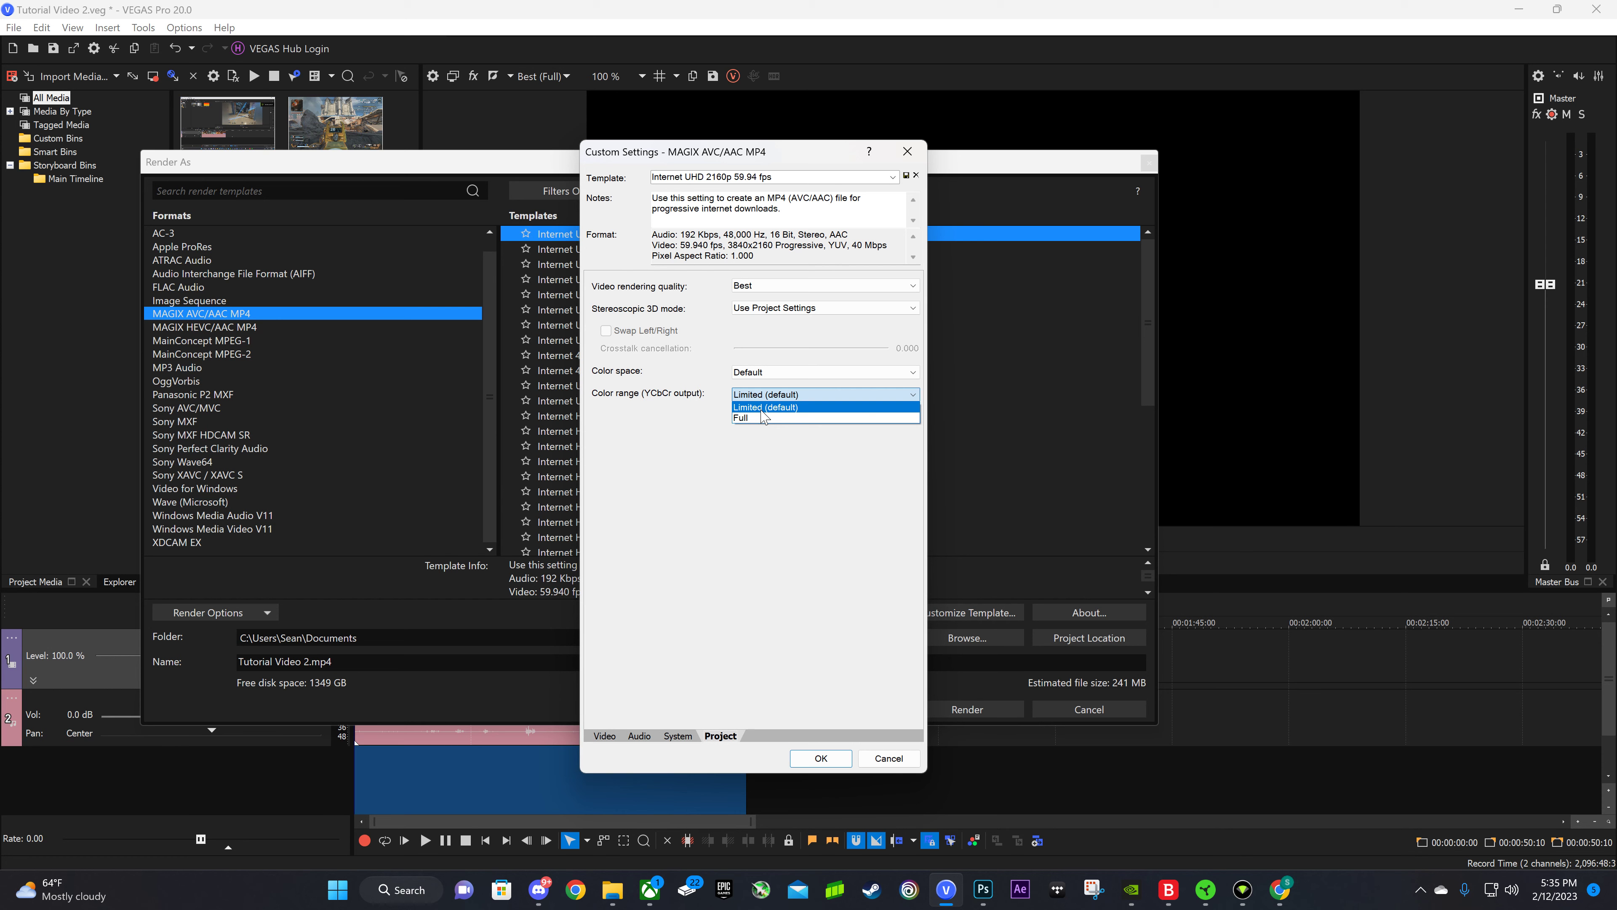
left_click(762, 410)
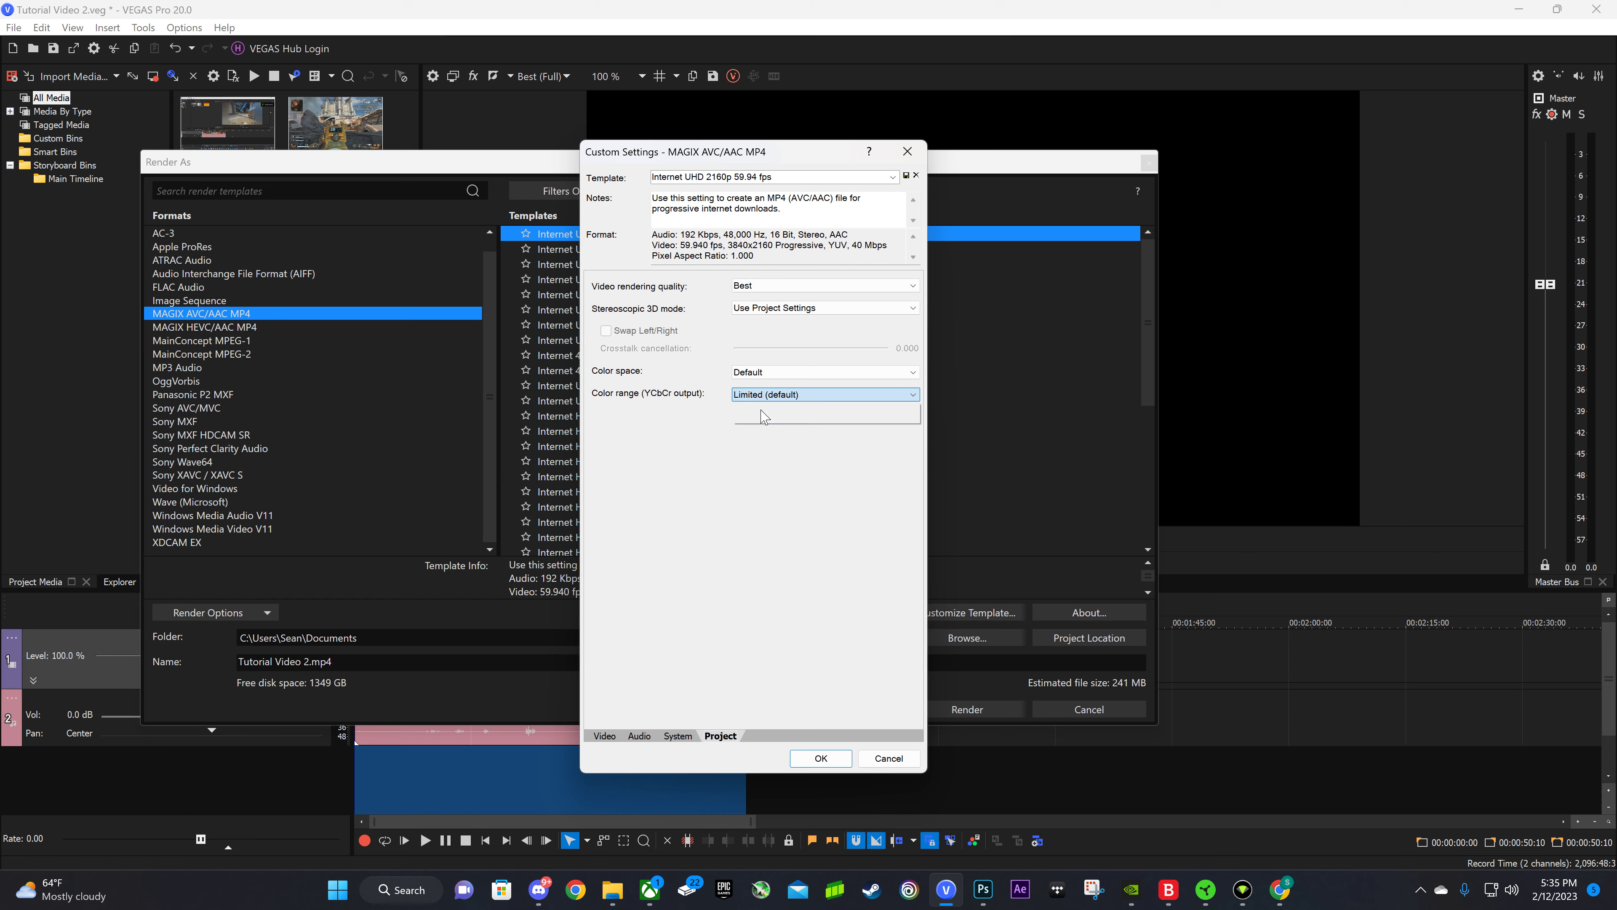
left_click(819, 758)
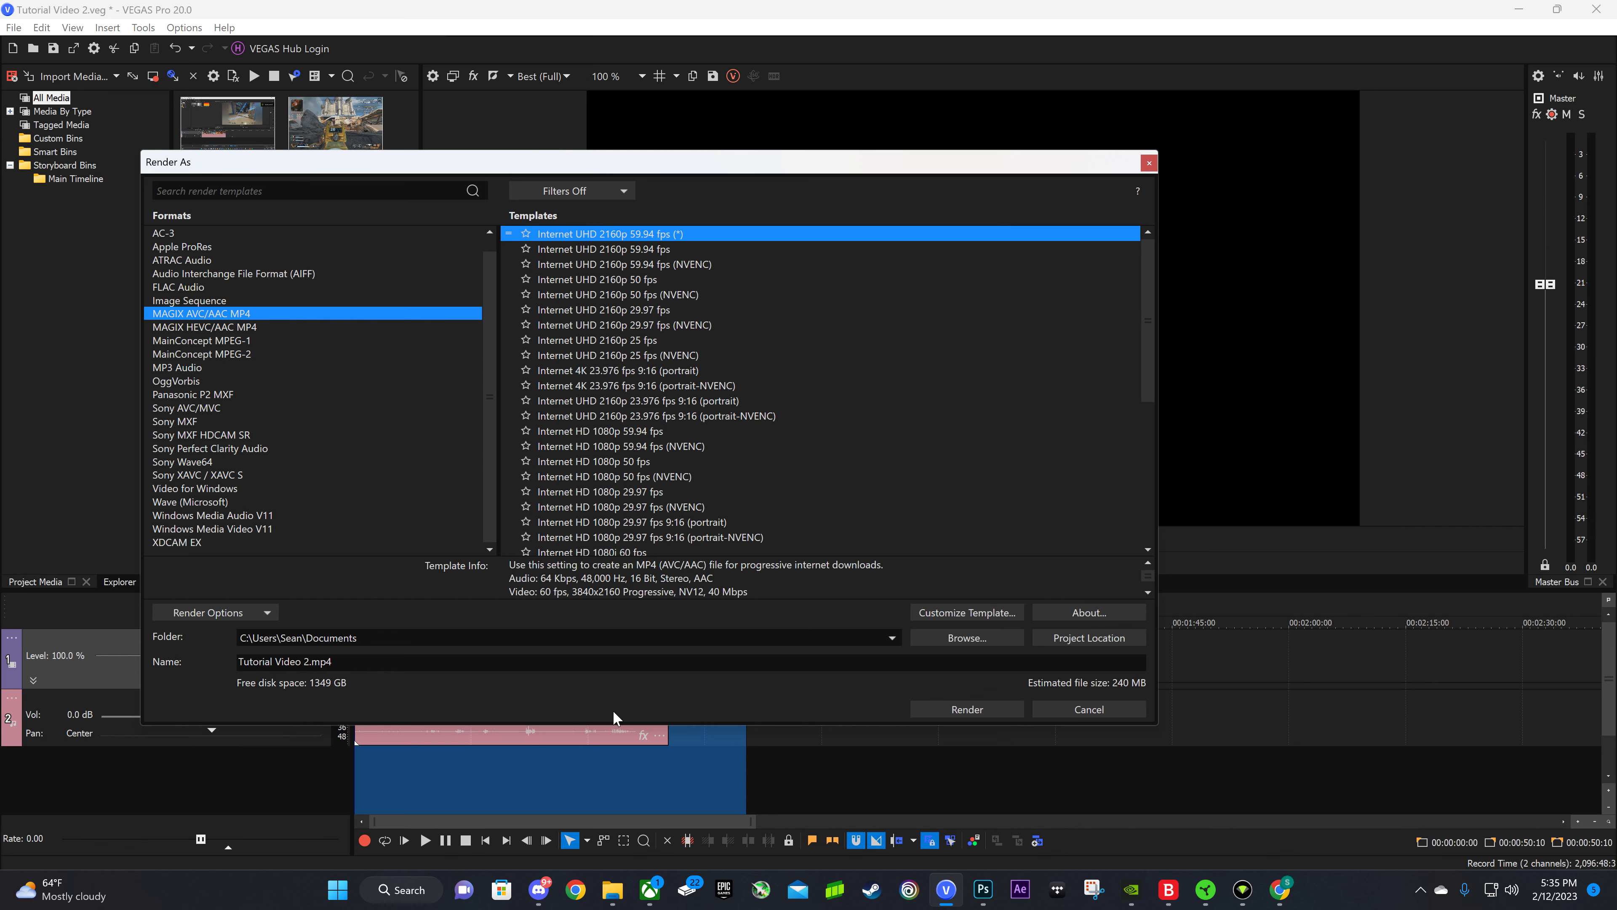
Check the render's file name and the Final Videos folder as a save location, and leave the render setup without rendering.
left_click_drag(332, 661, 191, 661)
key("shift+Tab")
left_click(966, 638)
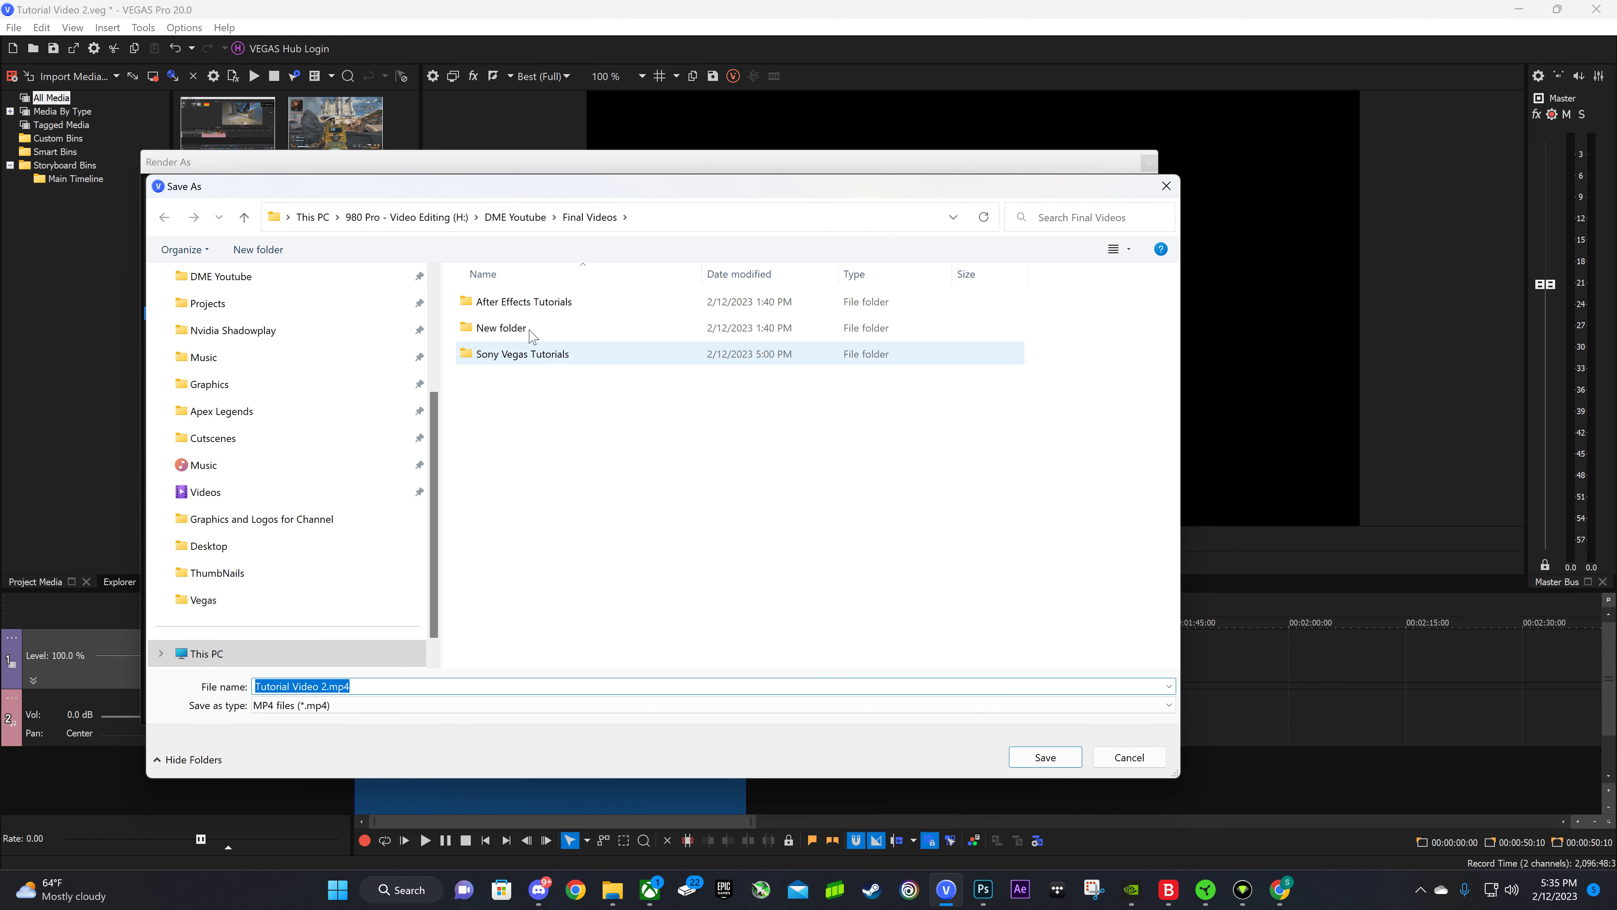
left_click(1129, 757)
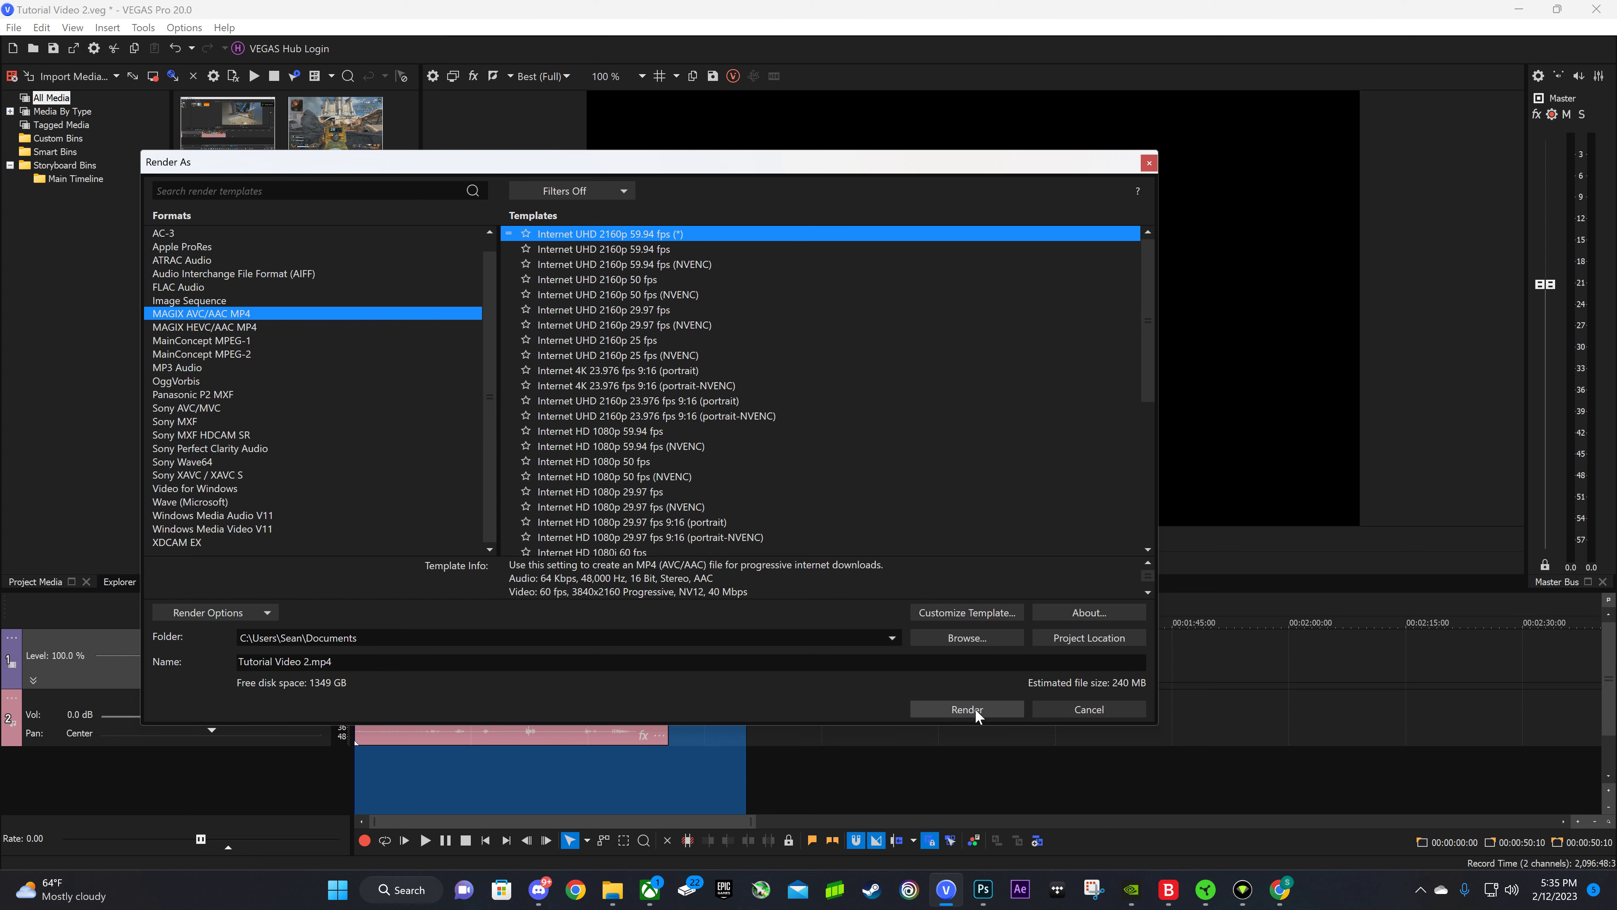
left_click(1073, 712)
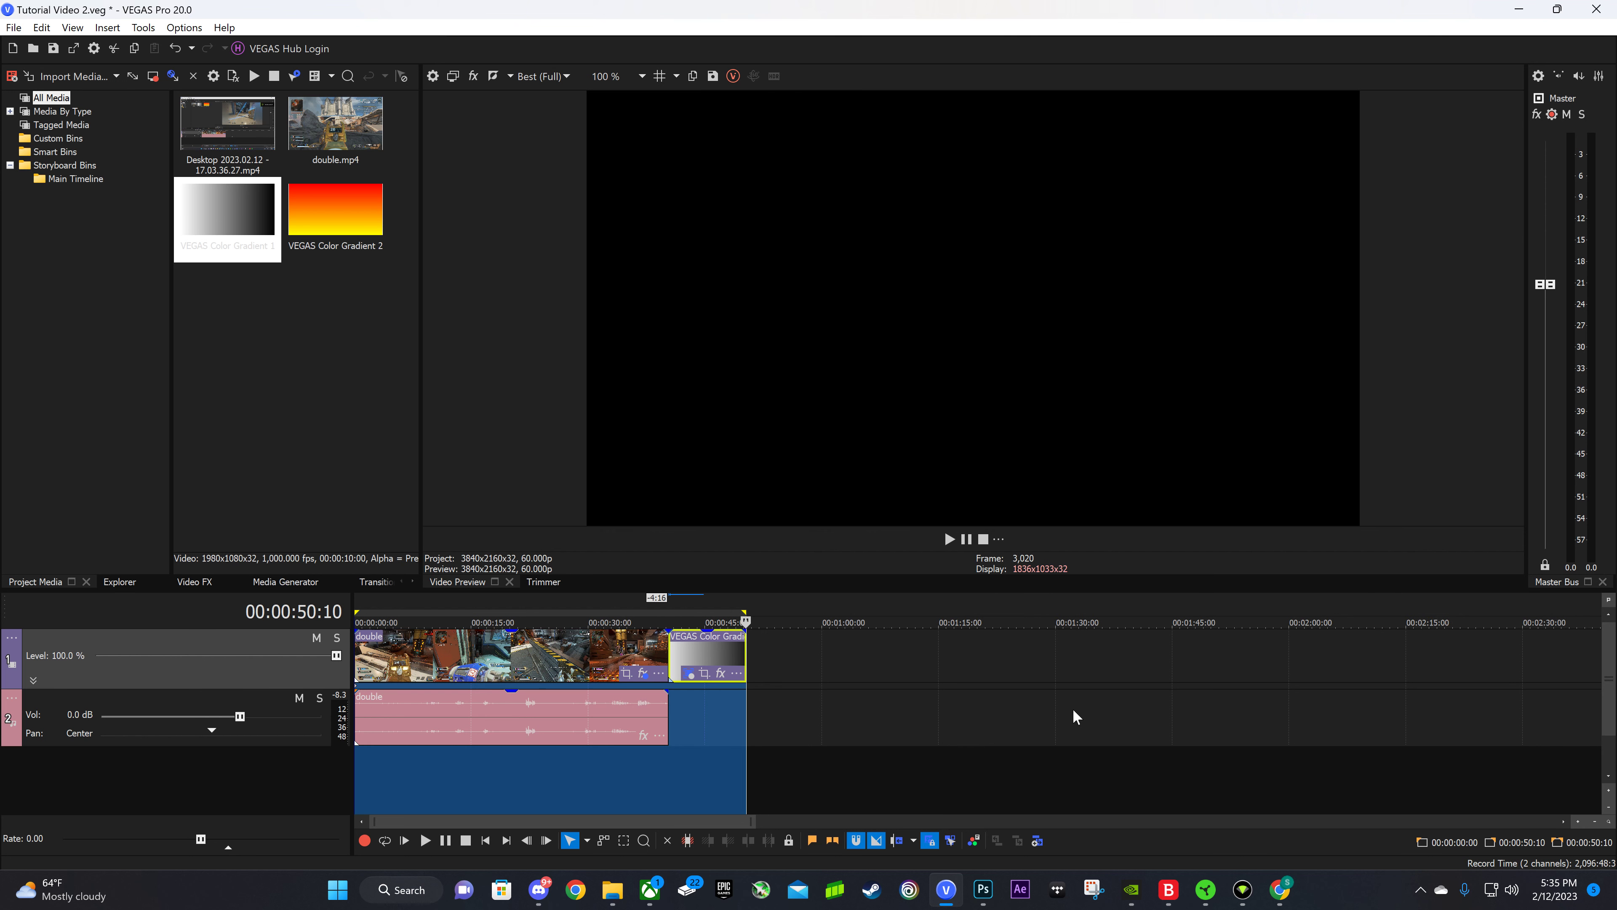
Clear the timeline's time selection and place the playhead at about 00:00:45:07, within the gradient clip.
left_click(707, 716)
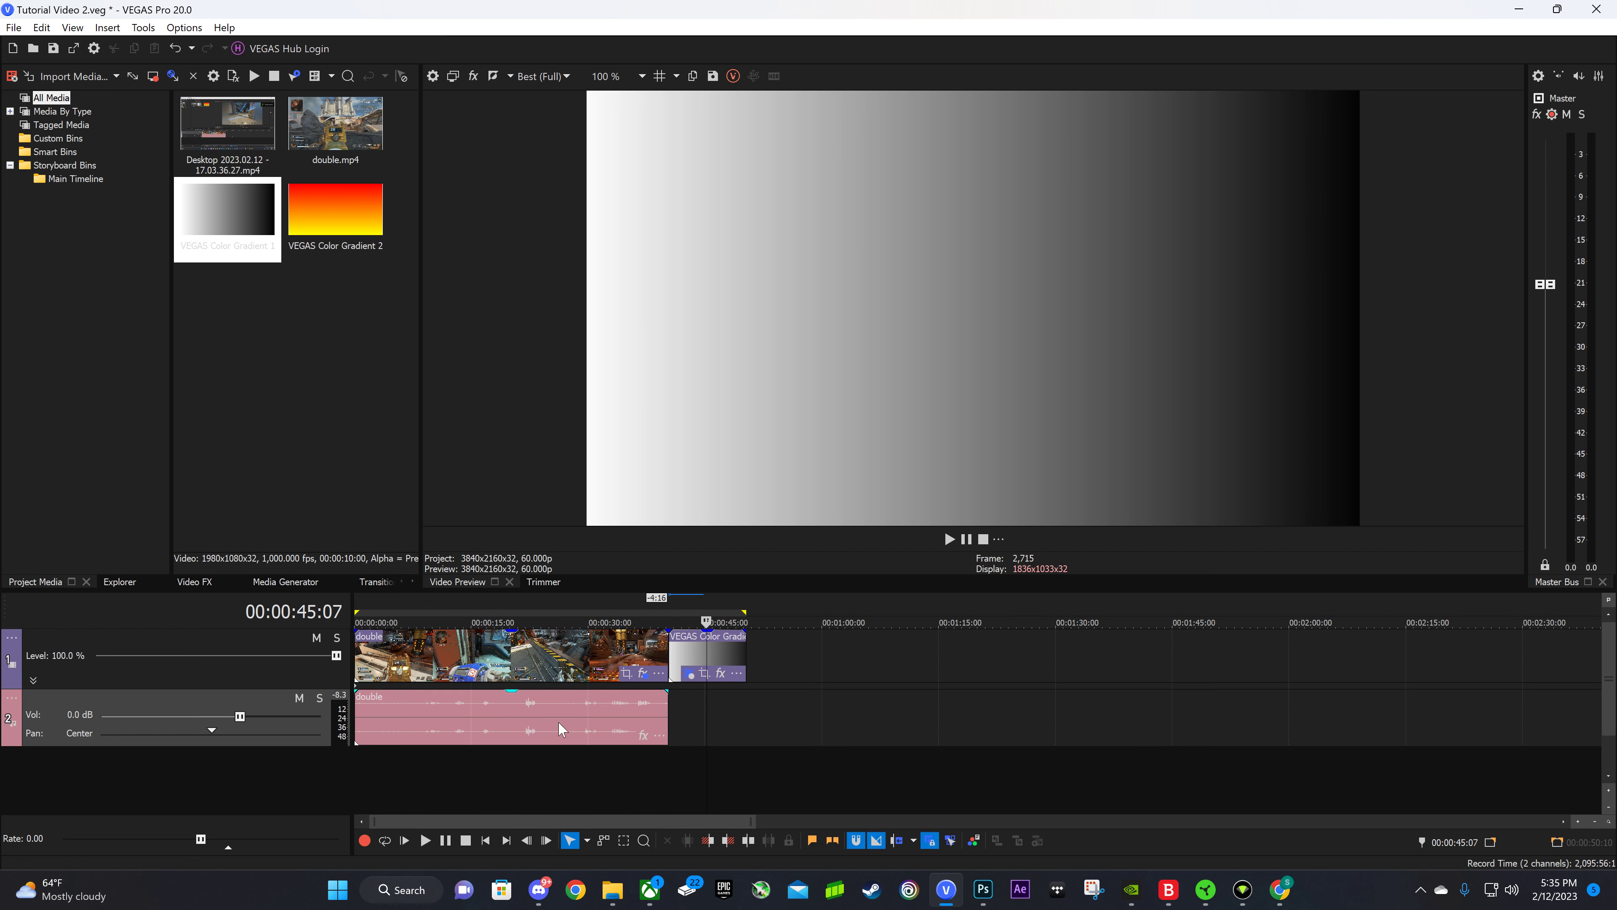